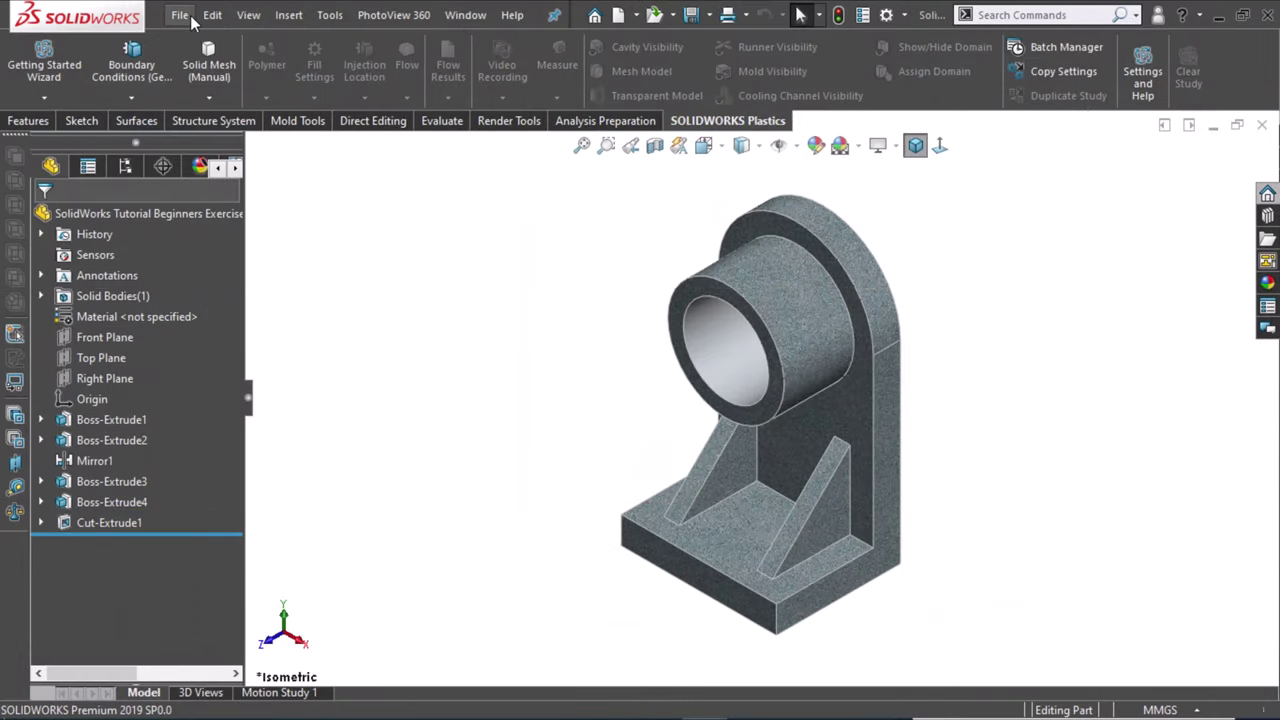
# Step: Create a new drawing from the bracket part using the default sheet format
pyautogui.click(179, 14)
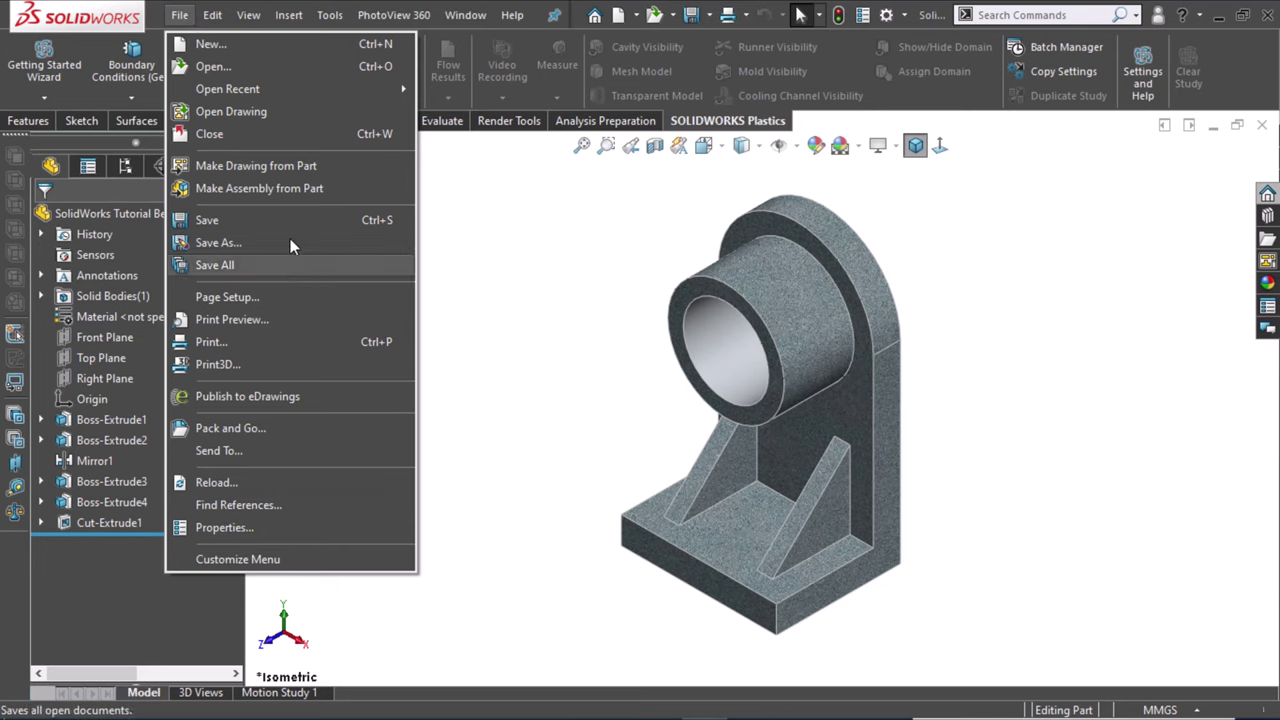
pyautogui.click(278, 172)
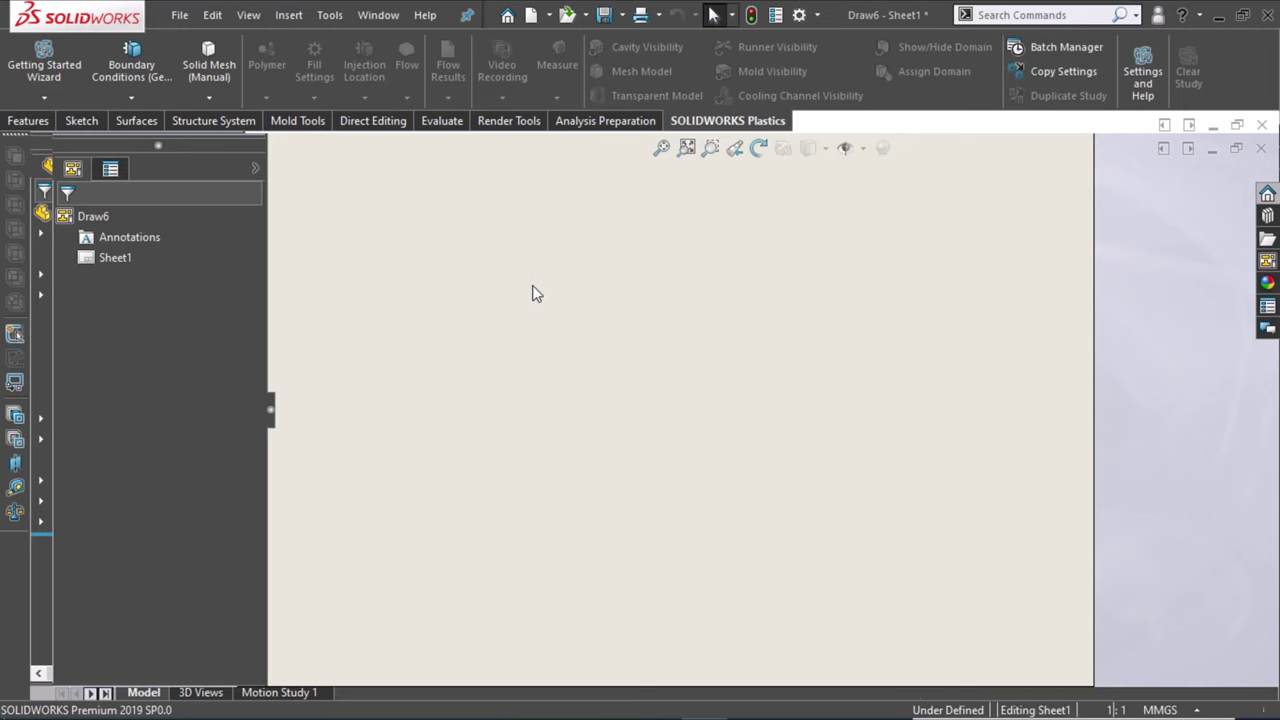
pyautogui.click(689, 484)
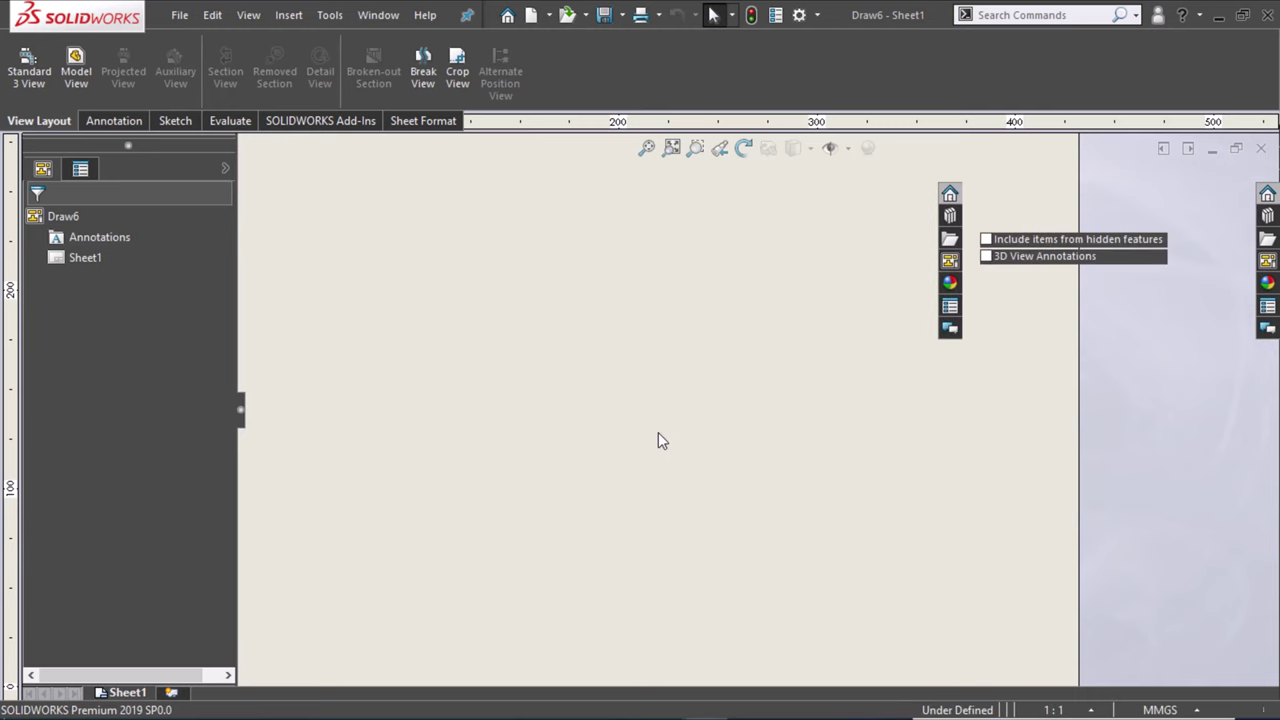
# Step: Hide the View Palette and insert the bracket's Standard 3 View layout
pyautogui.click(470, 318)
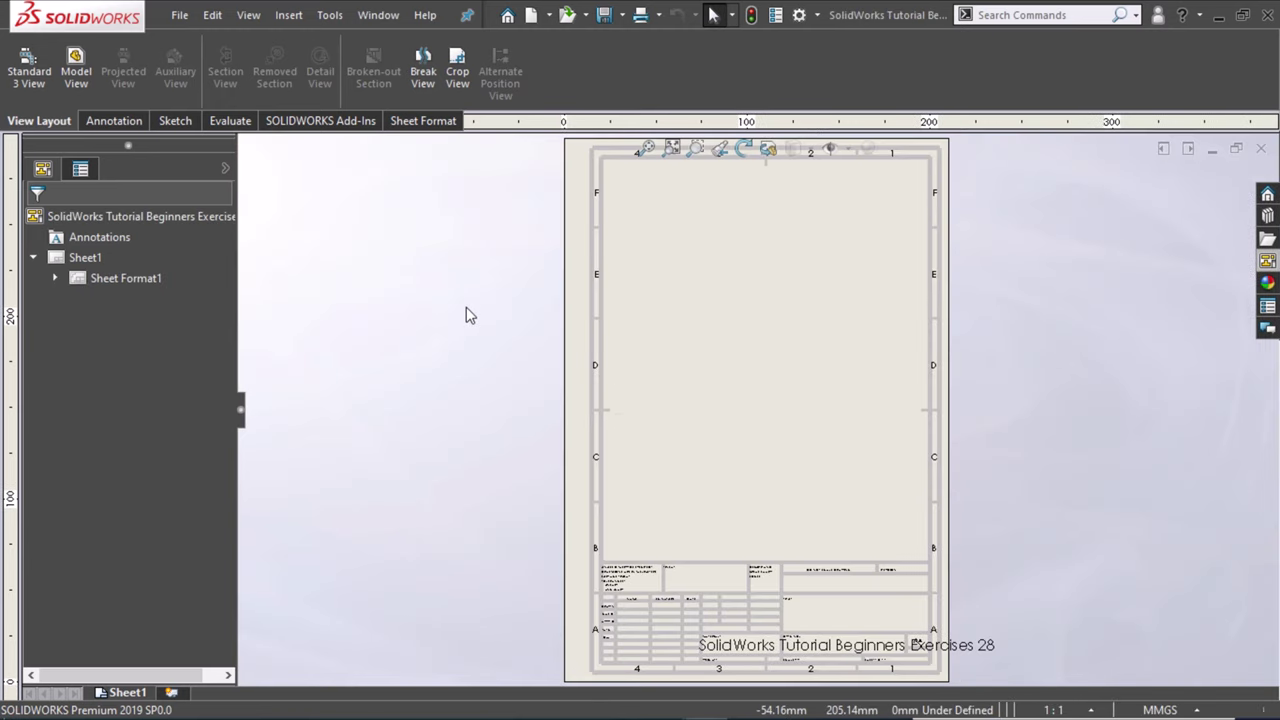
pyautogui.click(35, 90)
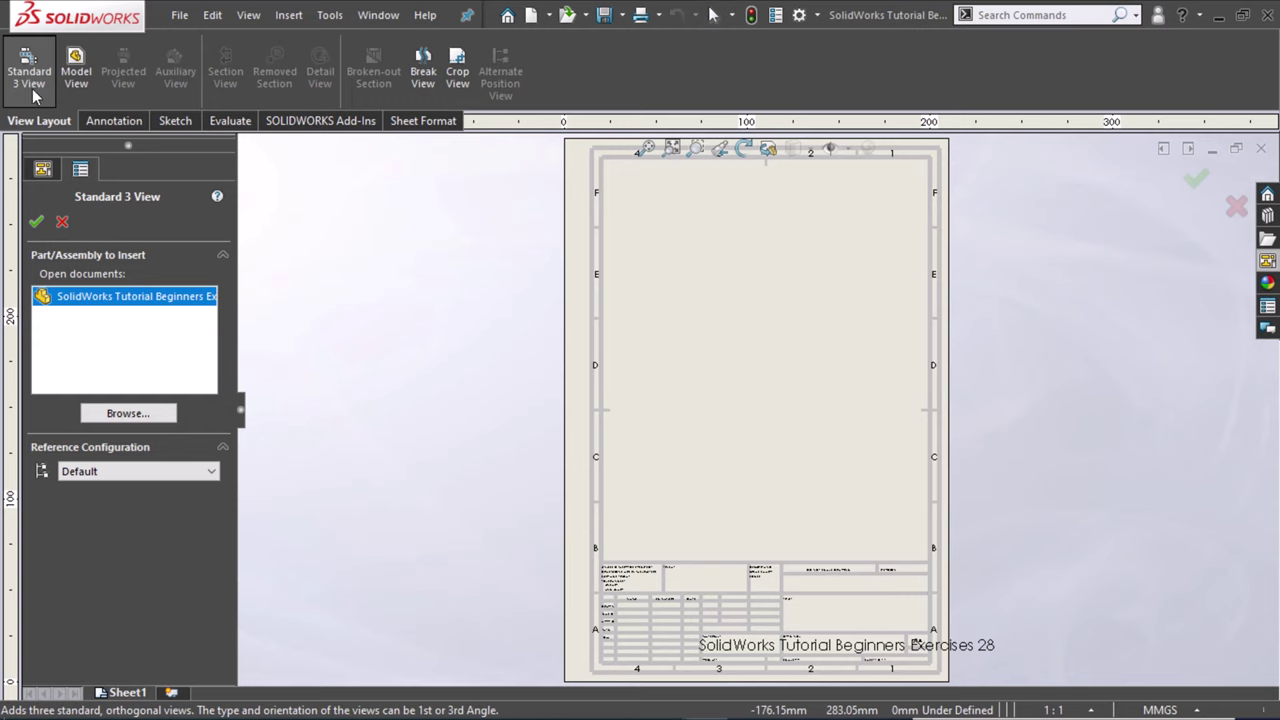
pyautogui.doubleClick(124, 298)
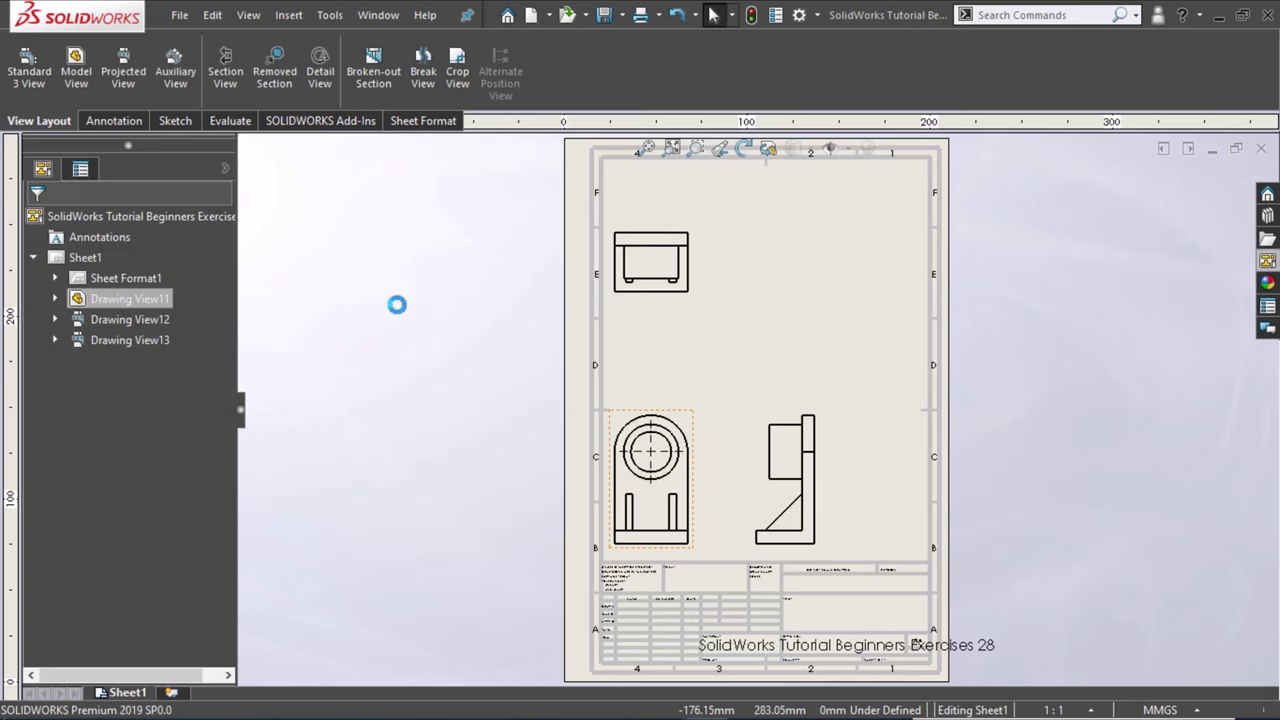
# Step: Inspect the front view's properties, then close them
pyautogui.click(615, 424)
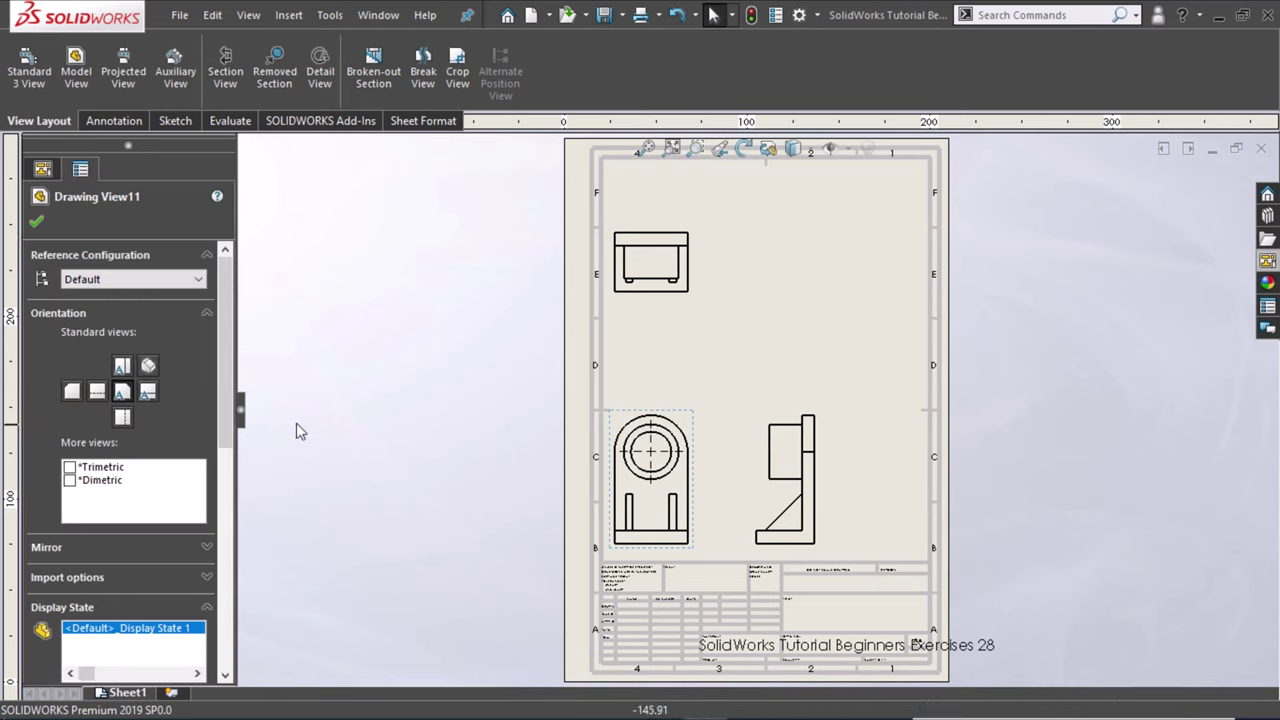
pyautogui.moveTo(233, 402); pyautogui.dragTo(233, 490)
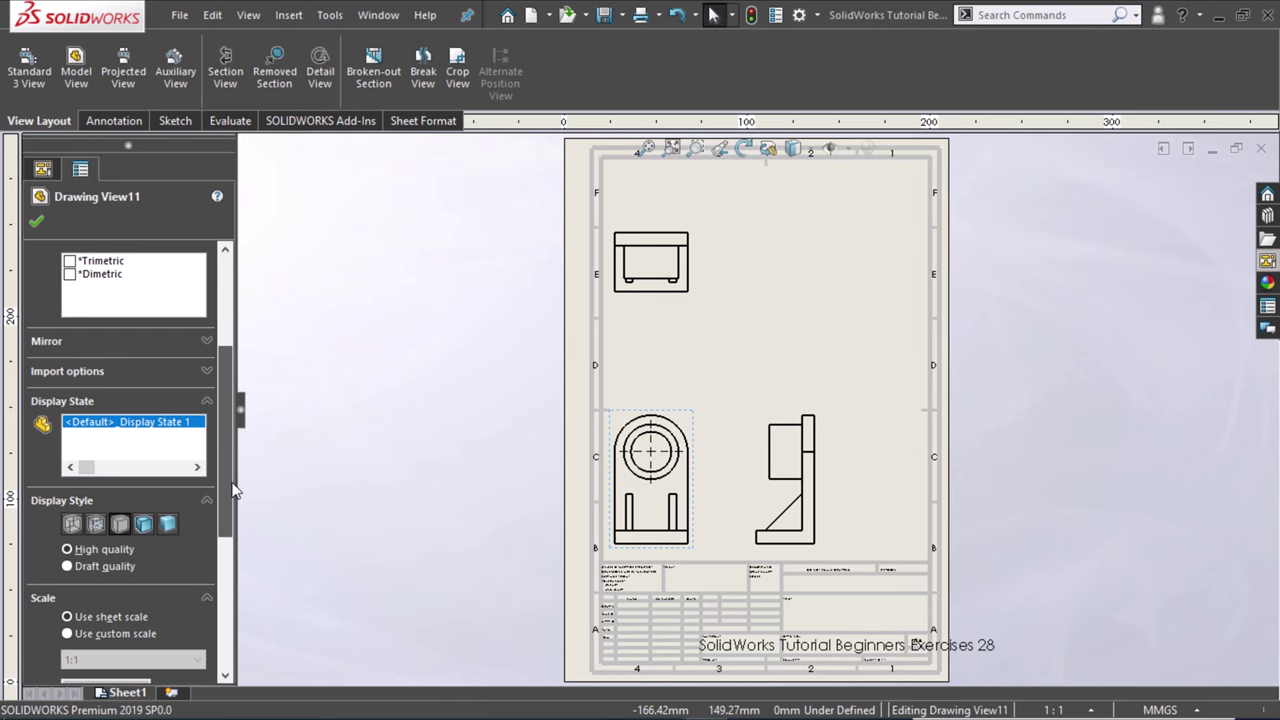
pyautogui.click(352, 434)
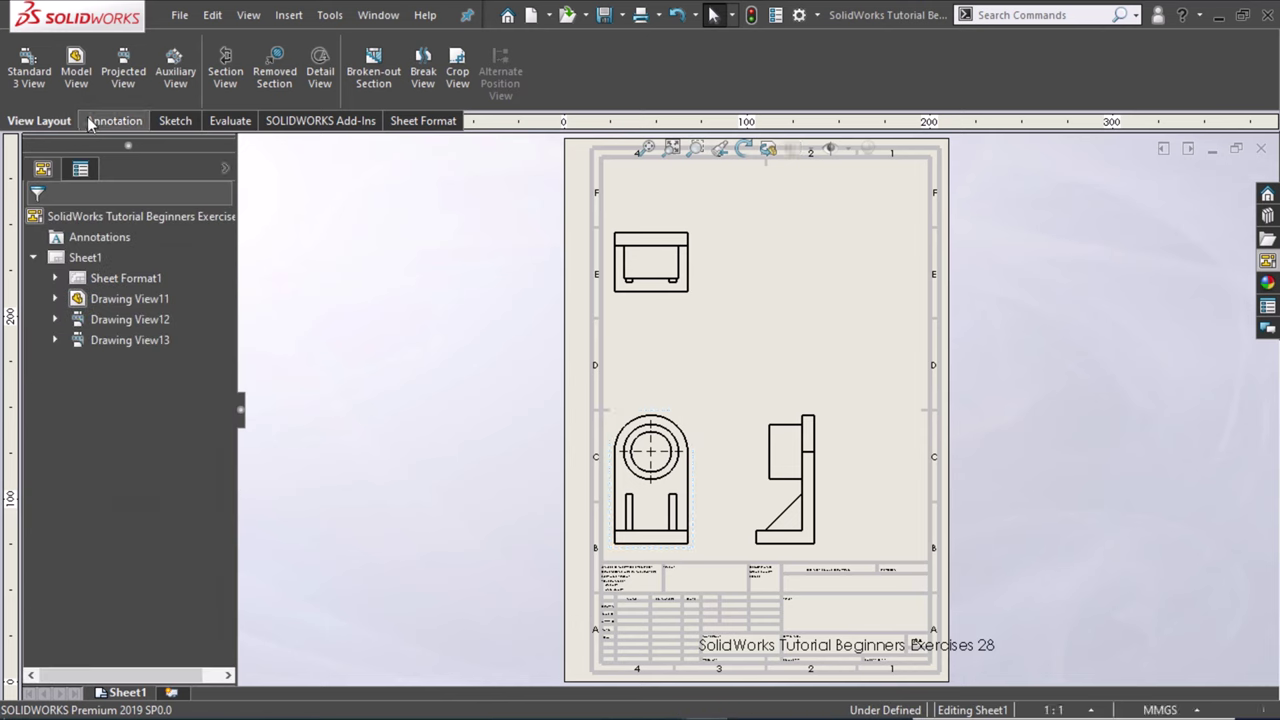
pyautogui.click(90, 121)
pyautogui.click(40, 121)
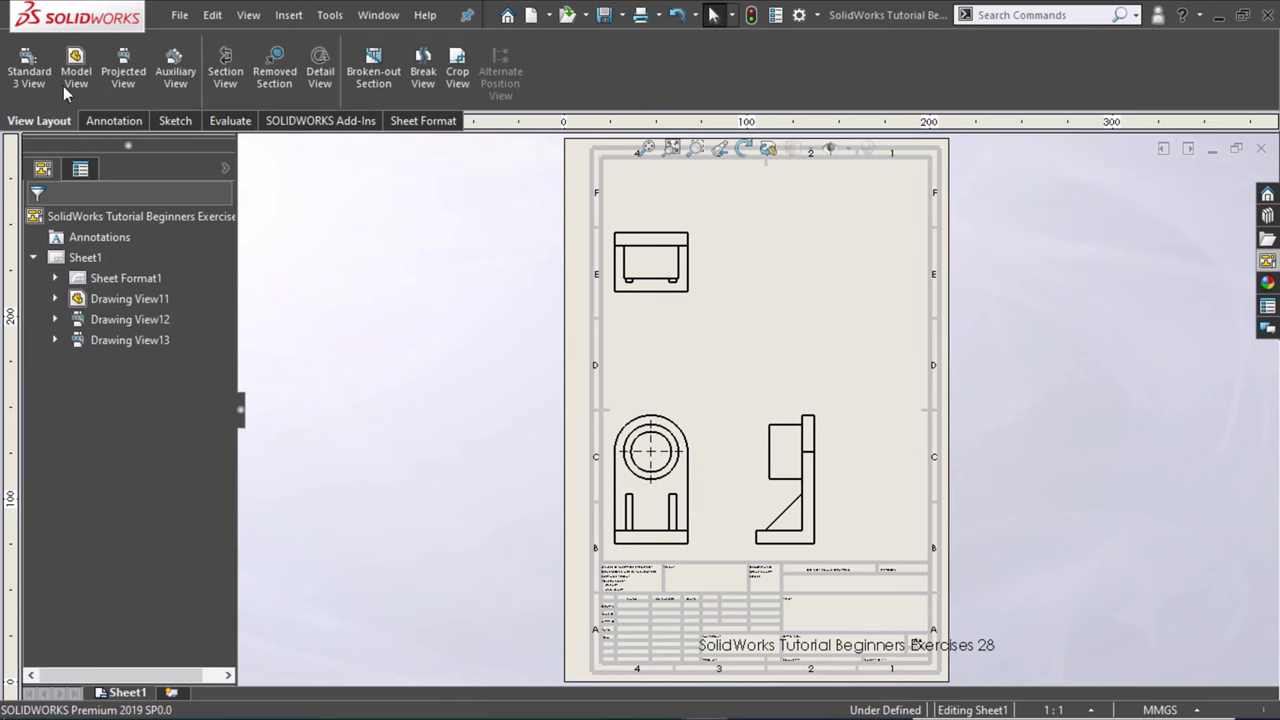
# Step: Place an isometric Model View at upper right with Shaded With Edges display
pyautogui.click(81, 87)
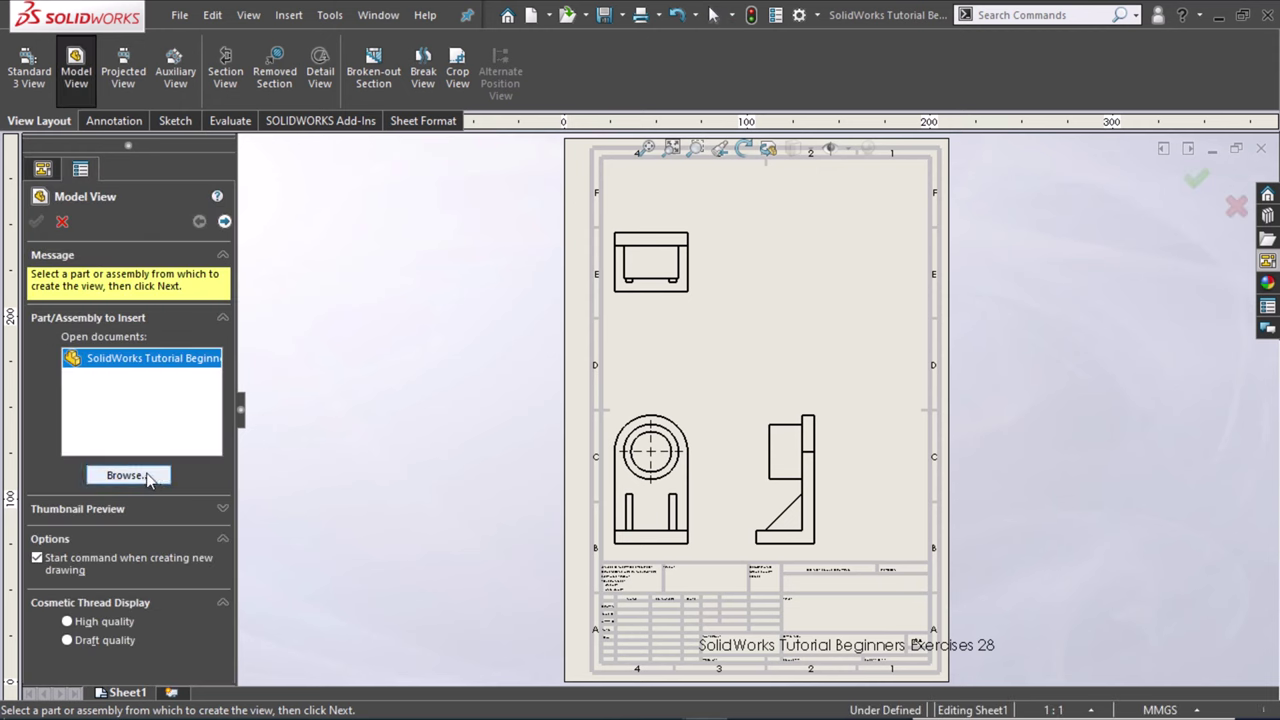
pyautogui.doubleClick(143, 360)
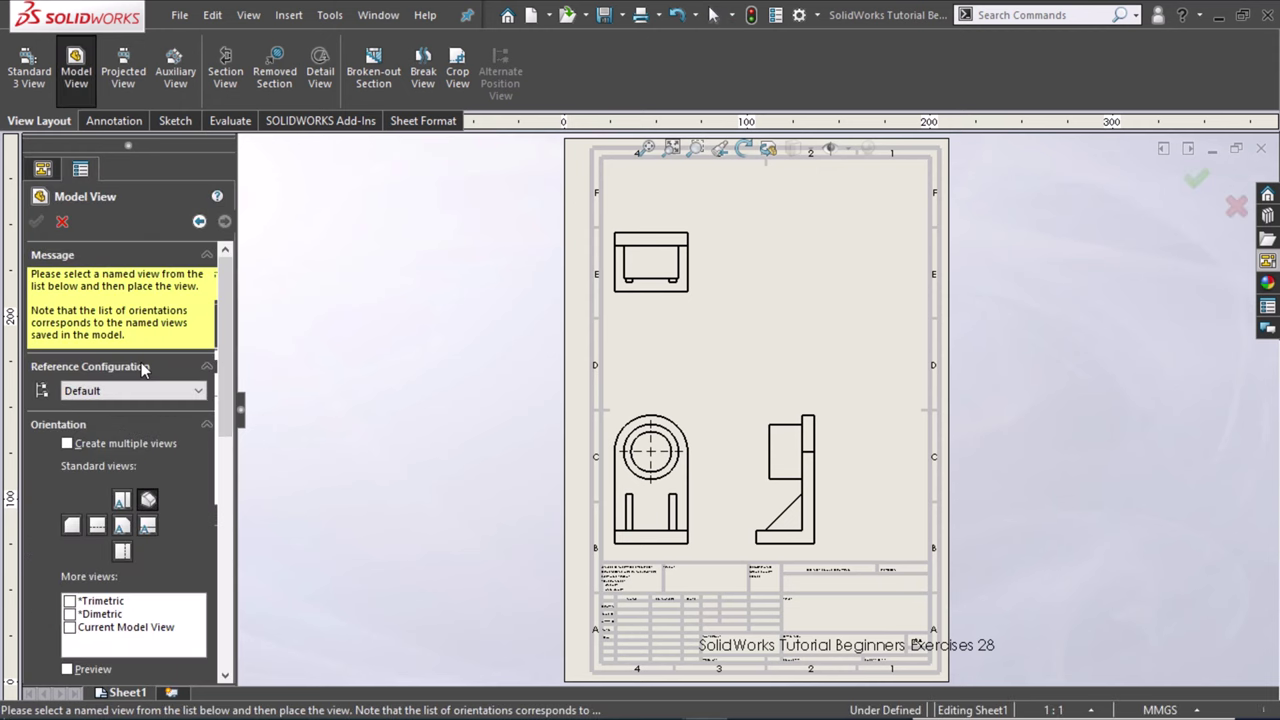
pyautogui.click(801, 262)
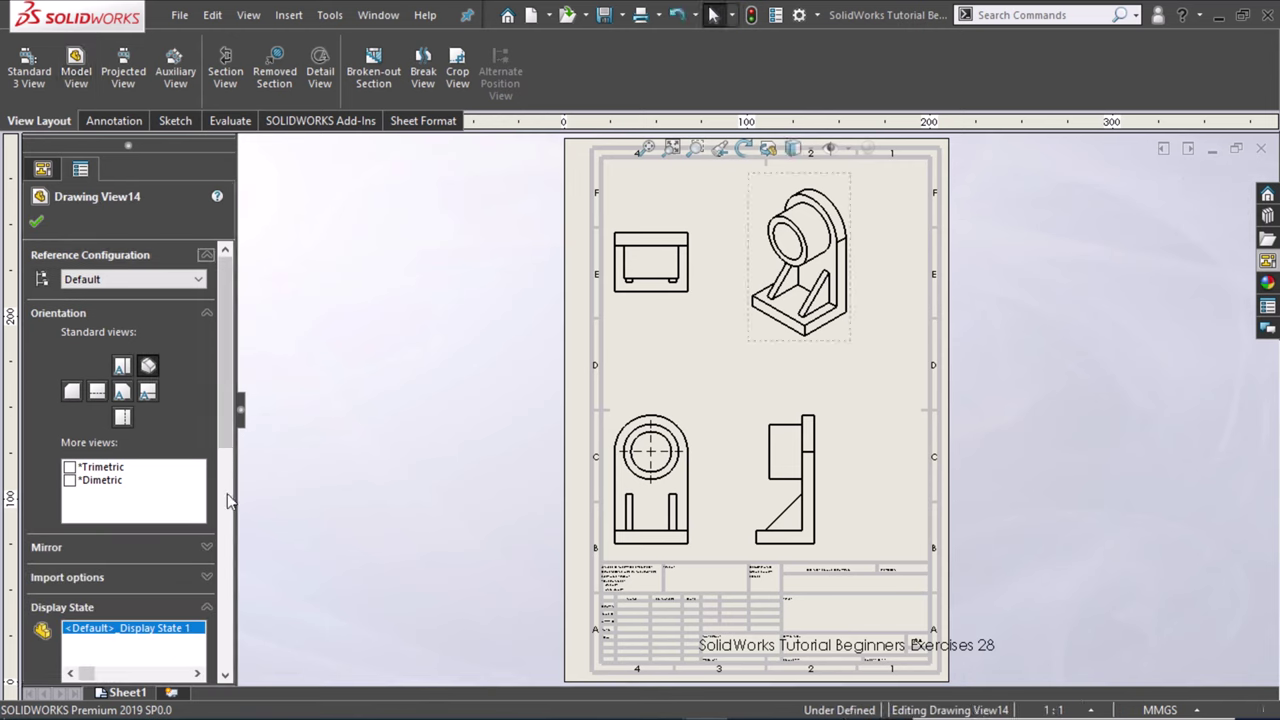
pyautogui.scroll(-3, 228, 457)
pyautogui.scroll(-3, 190, 465)
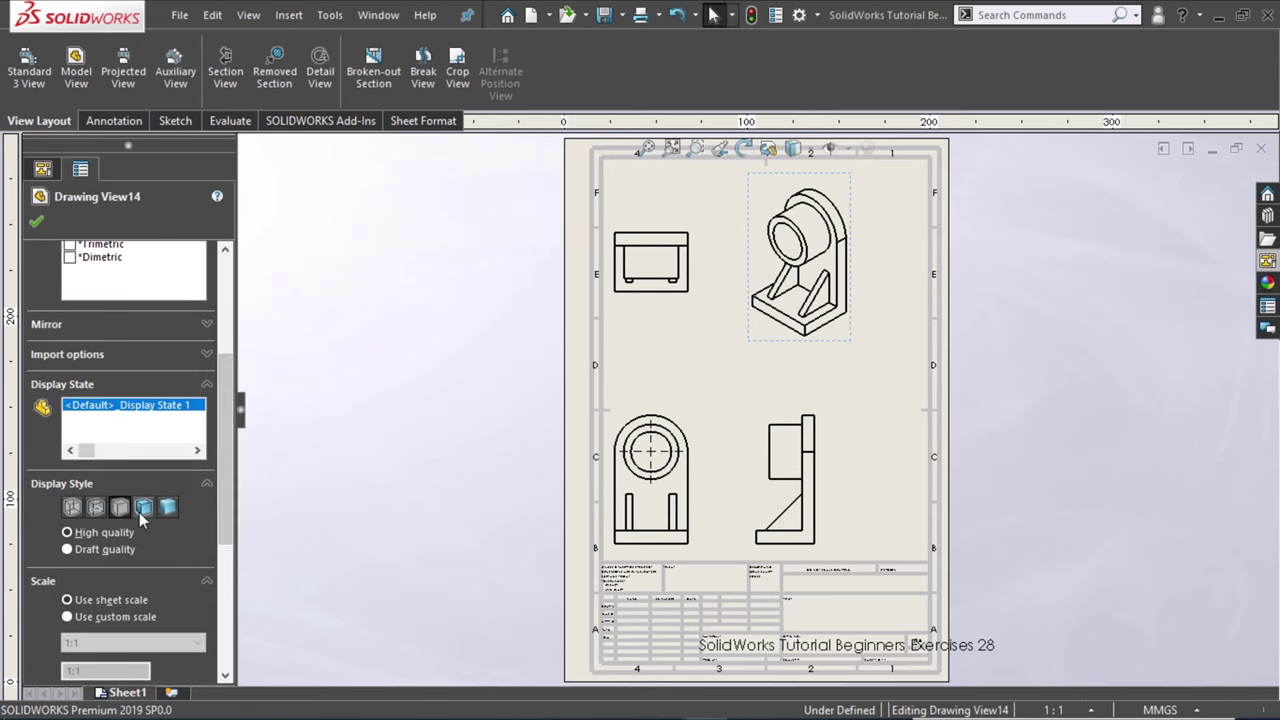
pyautogui.click(141, 508)
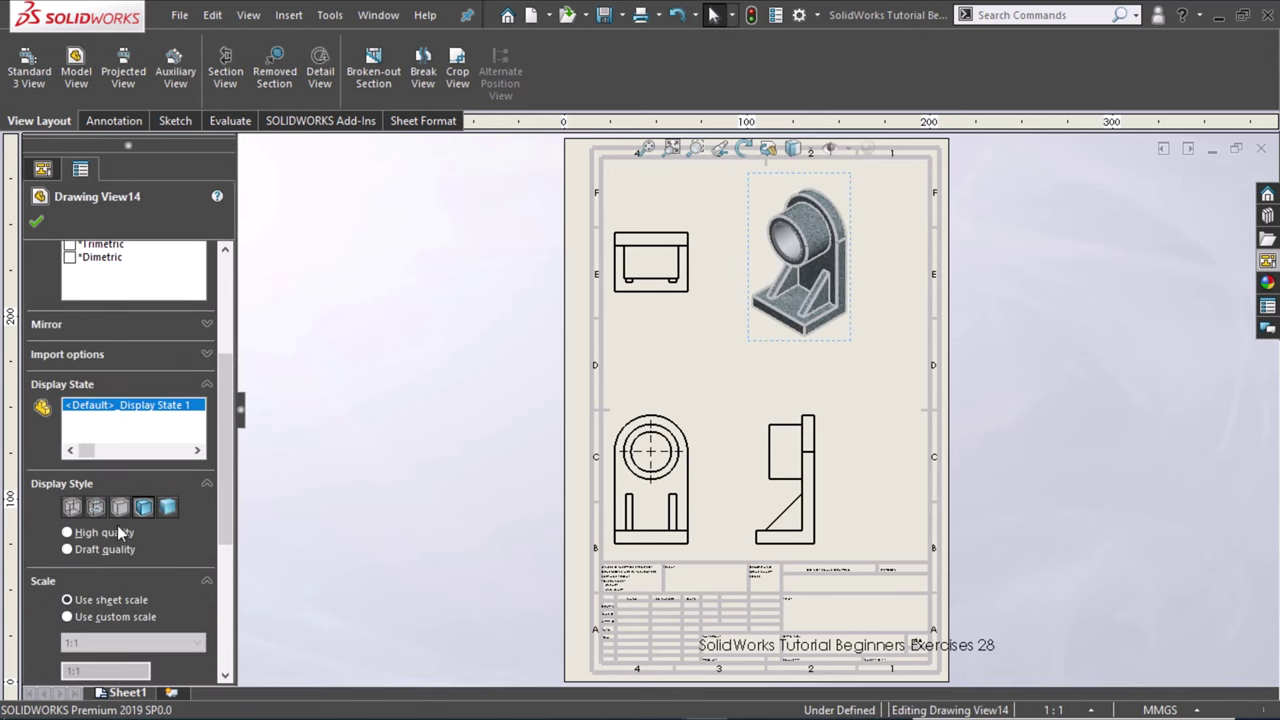
pyautogui.click(36, 221)
pyautogui.click(113, 120)
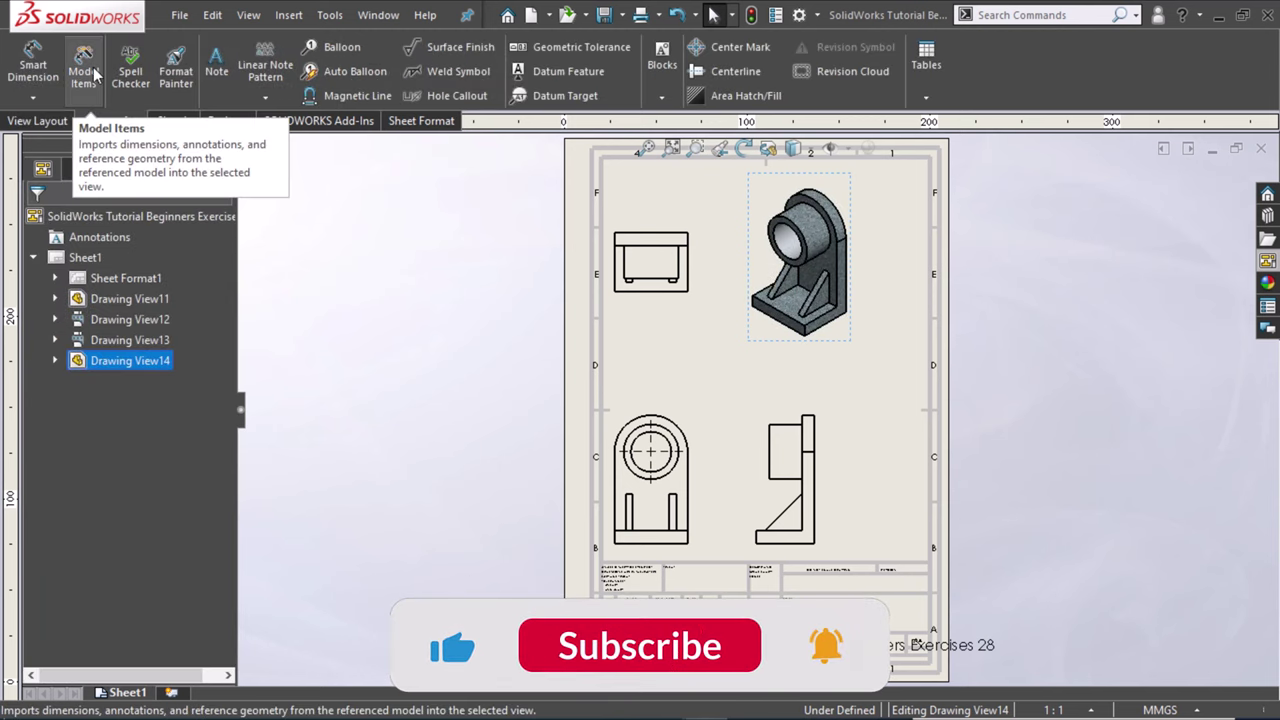
# Step: Import Model Items from the entire model into all views
pyautogui.click(451, 377)
pyautogui.click(85, 70)
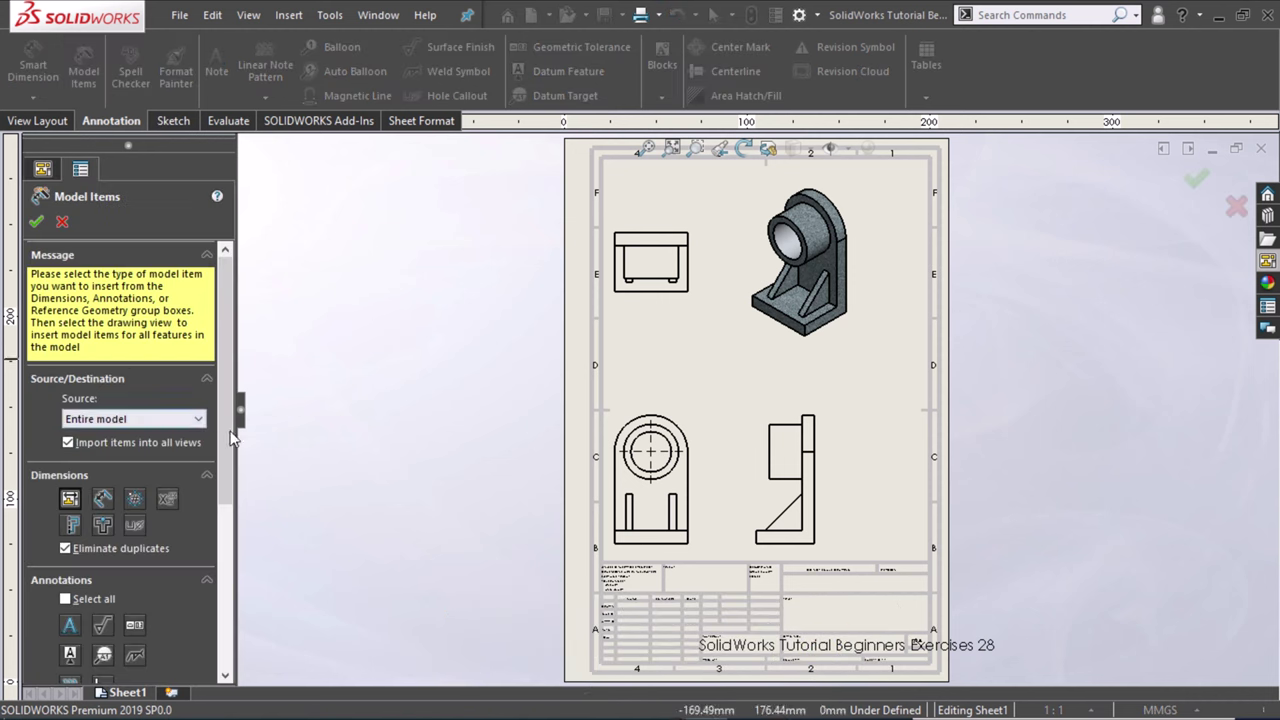
pyautogui.moveTo(230, 437); pyautogui.dragTo(230, 575)
pyautogui.click(65, 597)
pyautogui.click(65, 597)
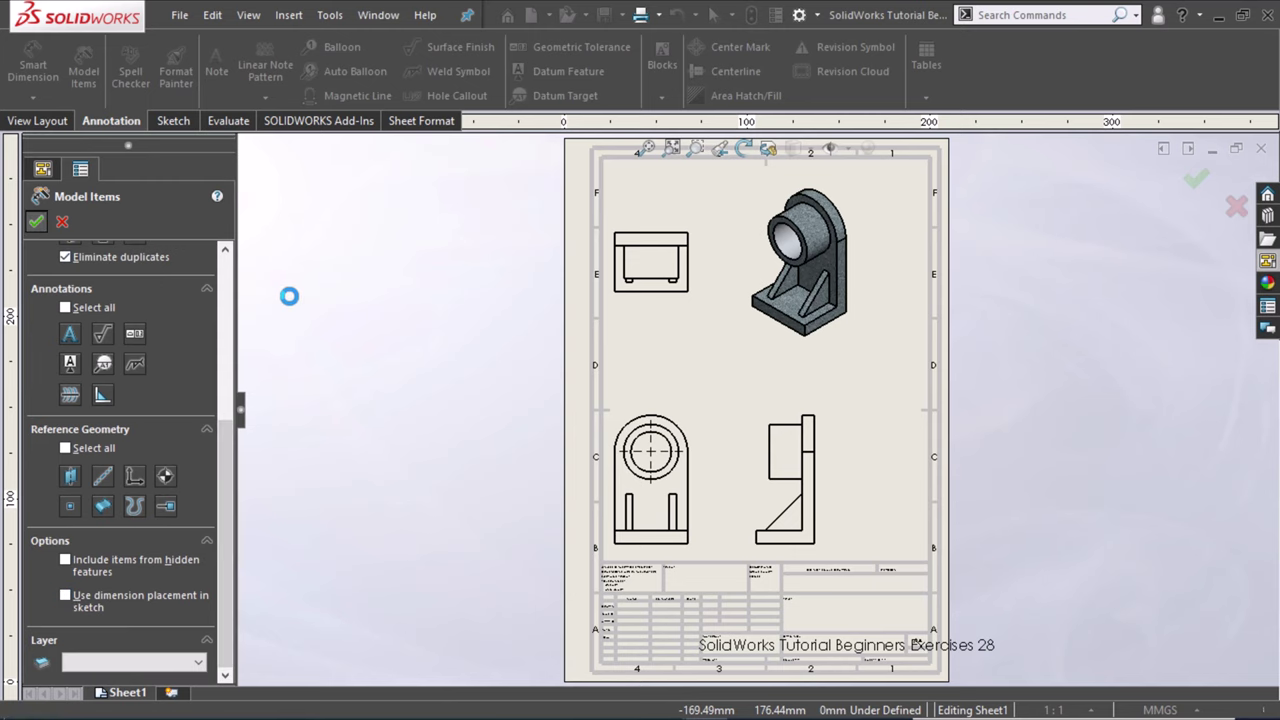
pyautogui.press('Return')
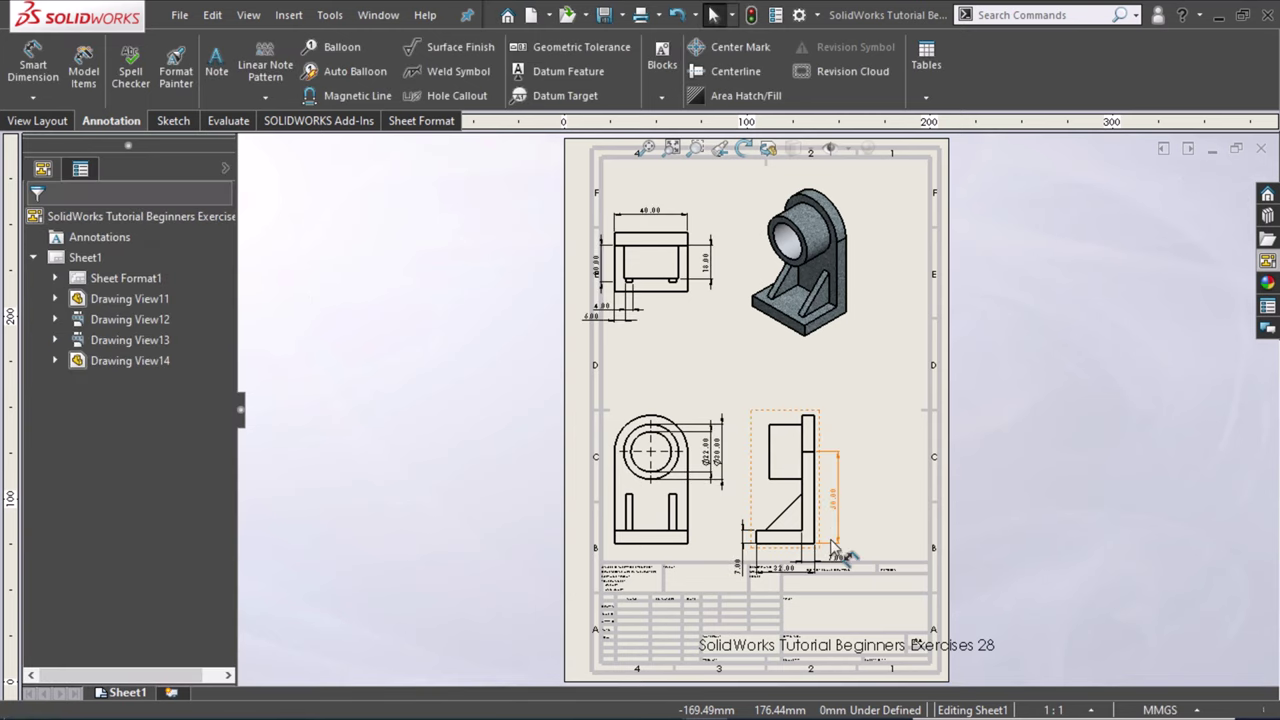
# Step: Review the imported dimensions on the sheet and select all annotations
pyautogui.scroll(-5, 820, 543)
pyautogui.scroll(-1, 820, 543)
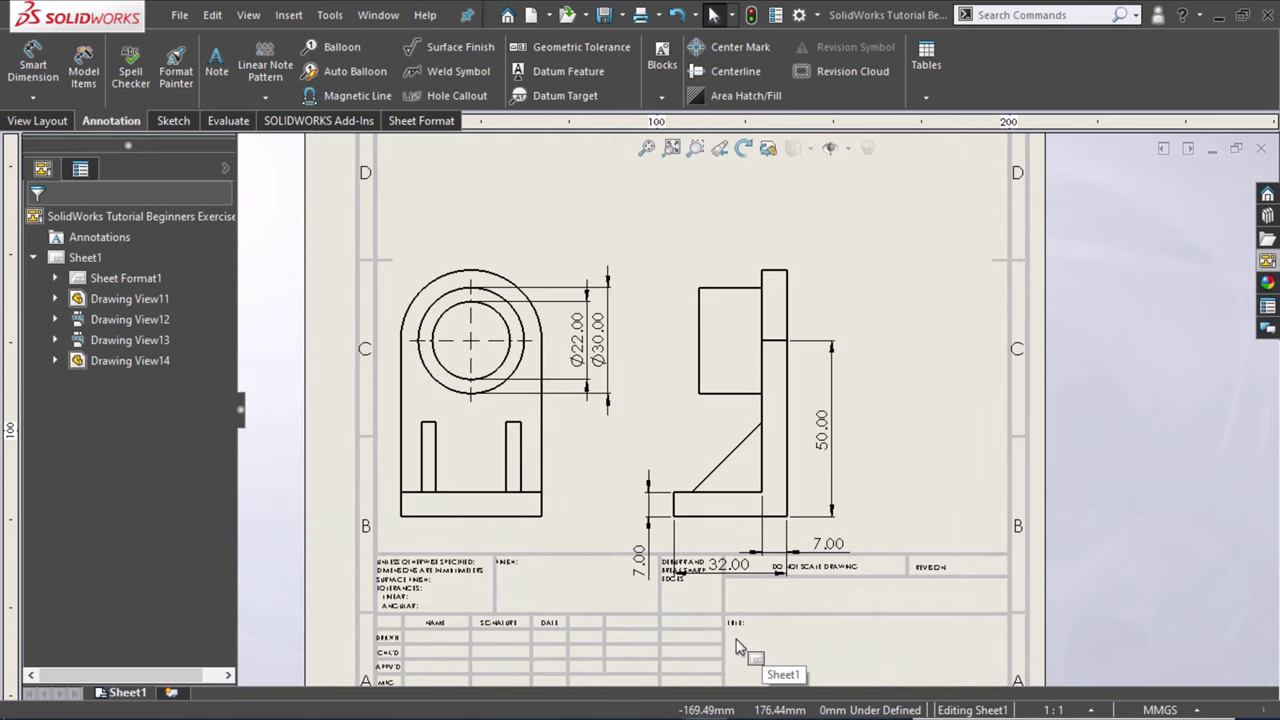
pyautogui.scroll(3, 737, 646)
pyautogui.scroll(1, 733, 621)
pyautogui.scroll(-2, 750, 340)
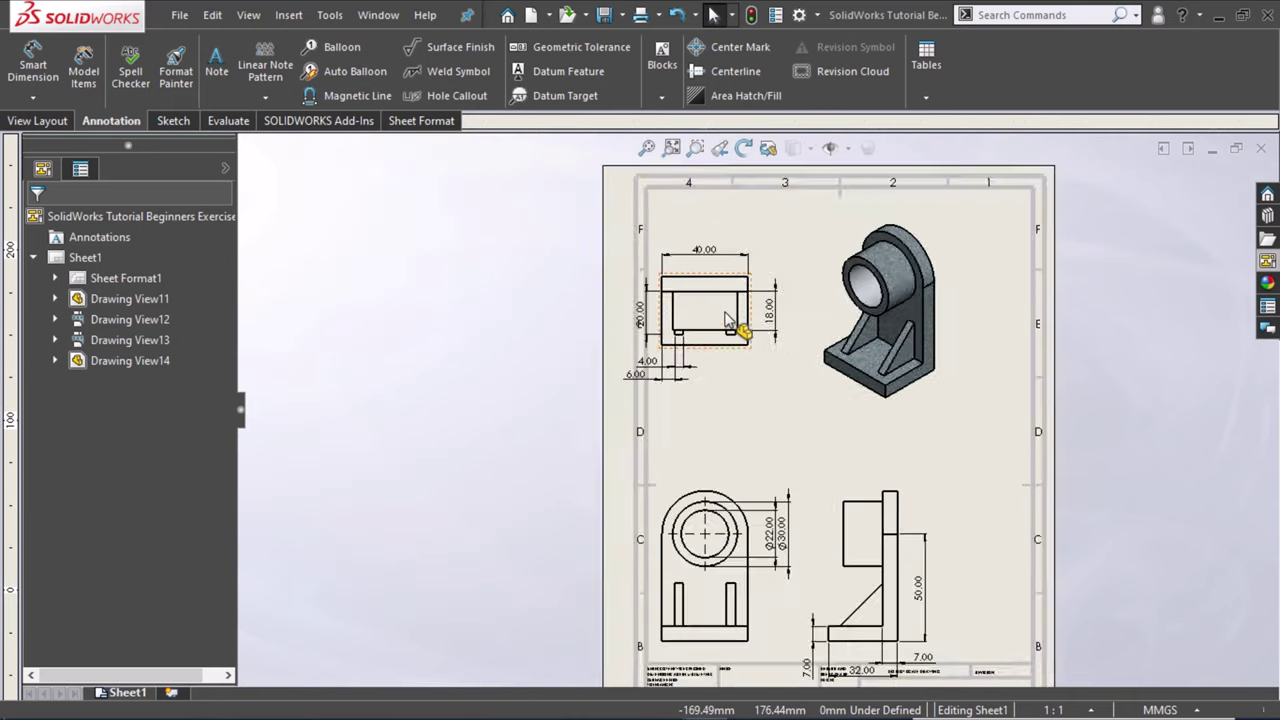
pyautogui.scroll(-2, 757, 366)
pyautogui.hotkey('ctrl', 'a')
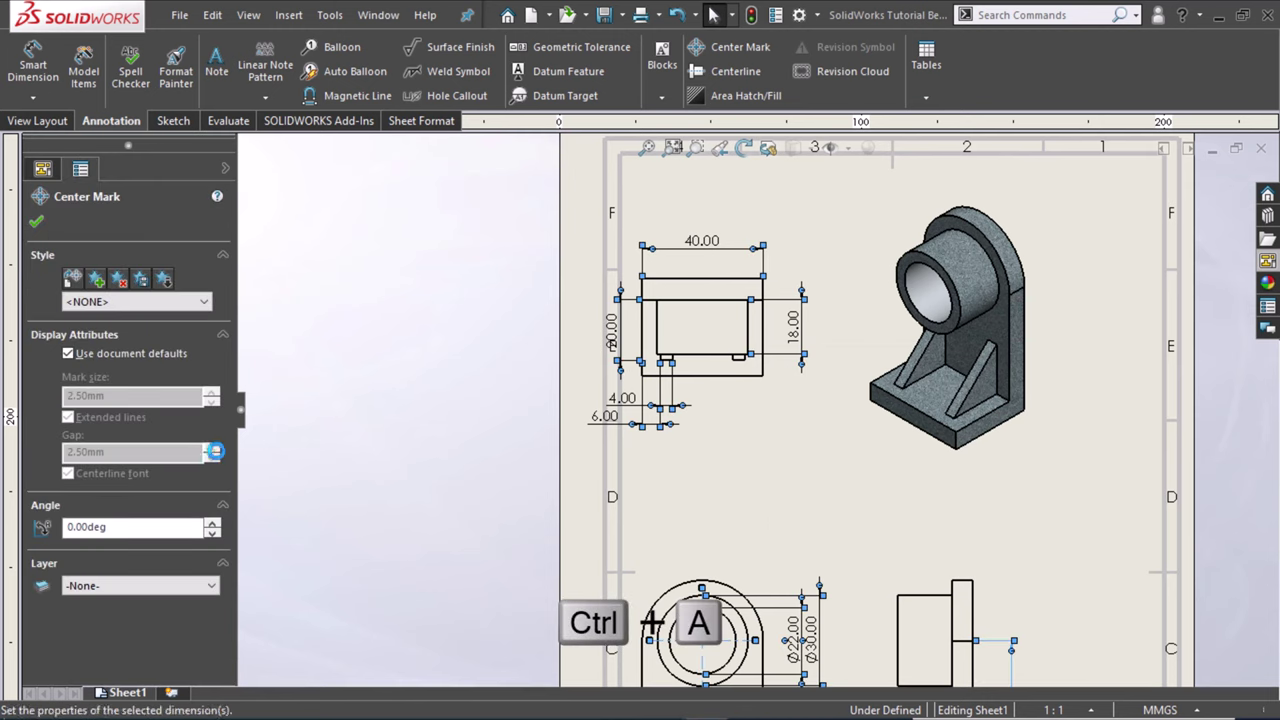
# Step: Set all dimensions' primary precision to None so they read 40, Ø22, Ø30, 50
pyautogui.click(177, 432)
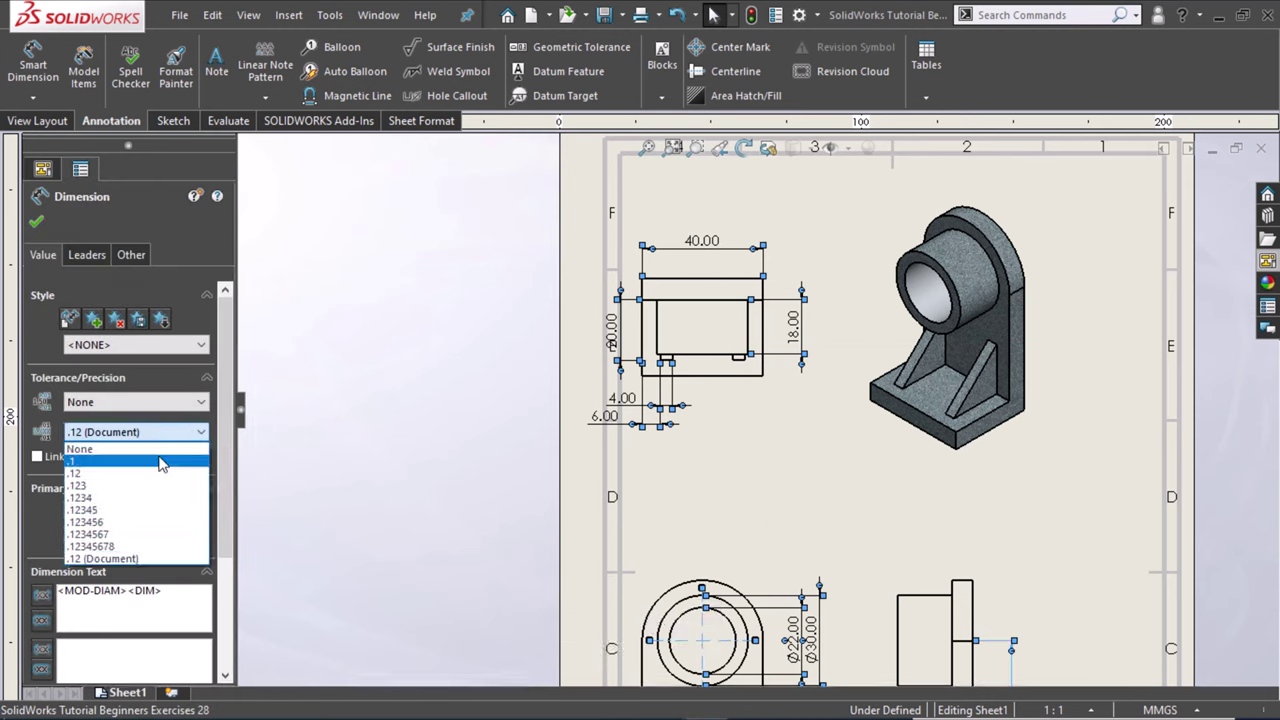
pyautogui.click(160, 462)
pyautogui.click(155, 432)
pyautogui.click(155, 449)
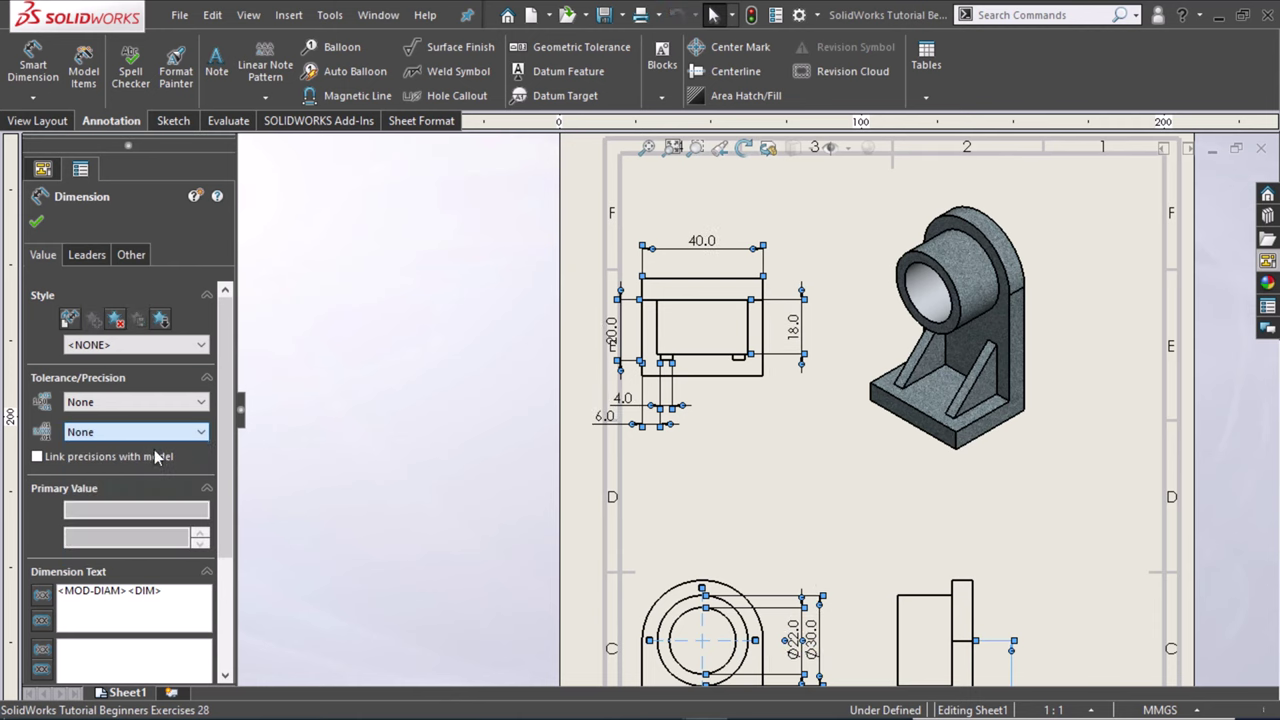
pyautogui.click(436, 370)
pyautogui.scroll(2, 443, 357)
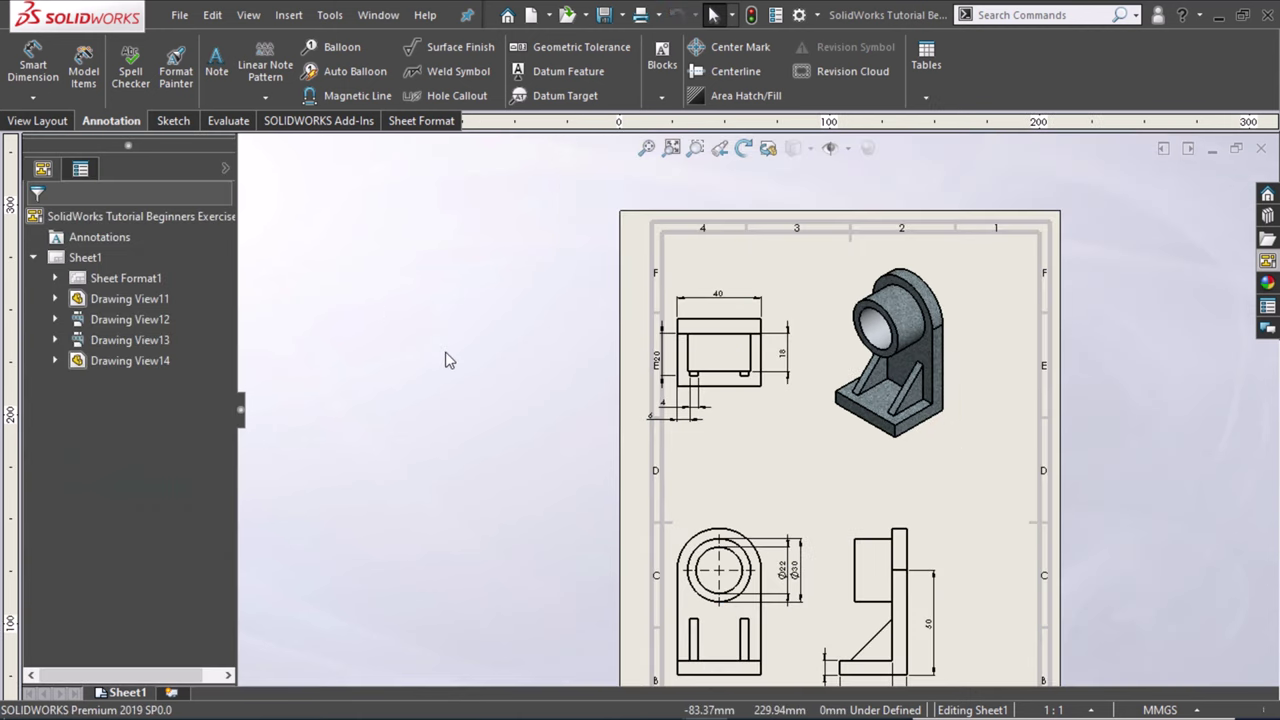
pyautogui.scroll(3, 508, 423)
pyautogui.scroll(-2, 794, 534)
pyautogui.scroll(-2, 897, 535)
pyautogui.scroll(-3, 897, 535)
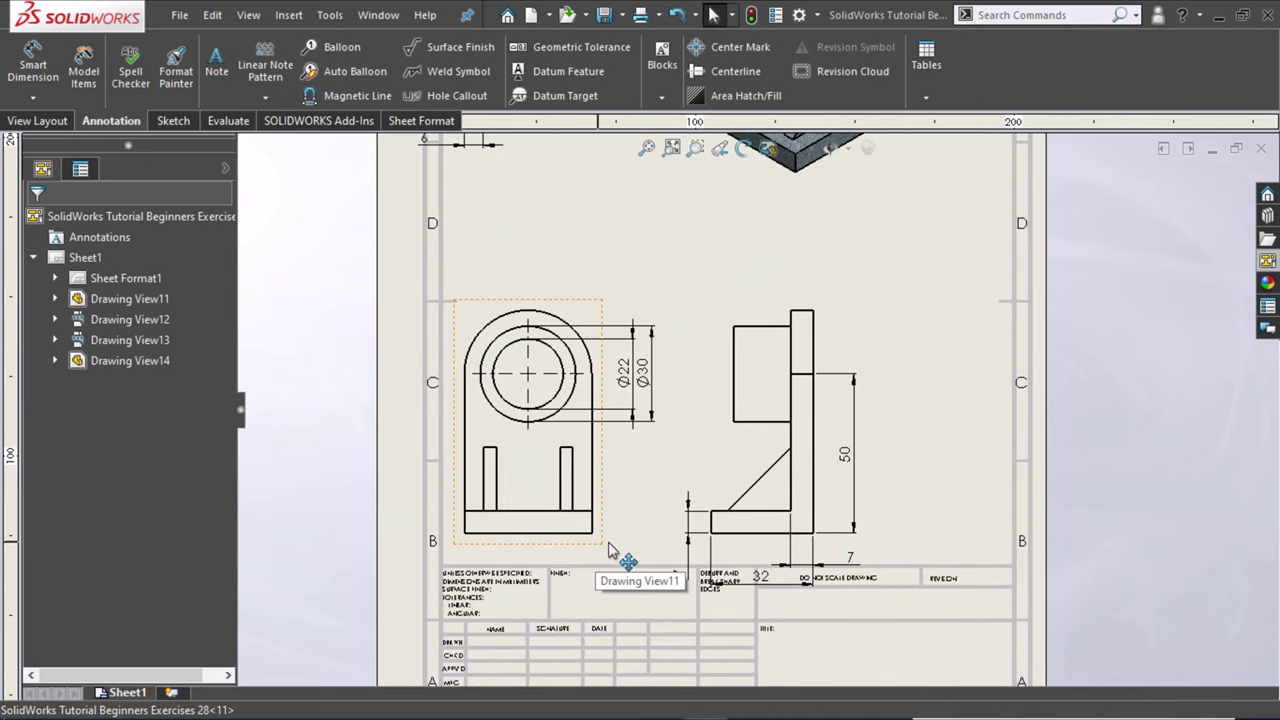
# Step: Shift the front view slightly right and the side view further right
pyautogui.moveTo(604, 550); pyautogui.dragTo(621, 550)
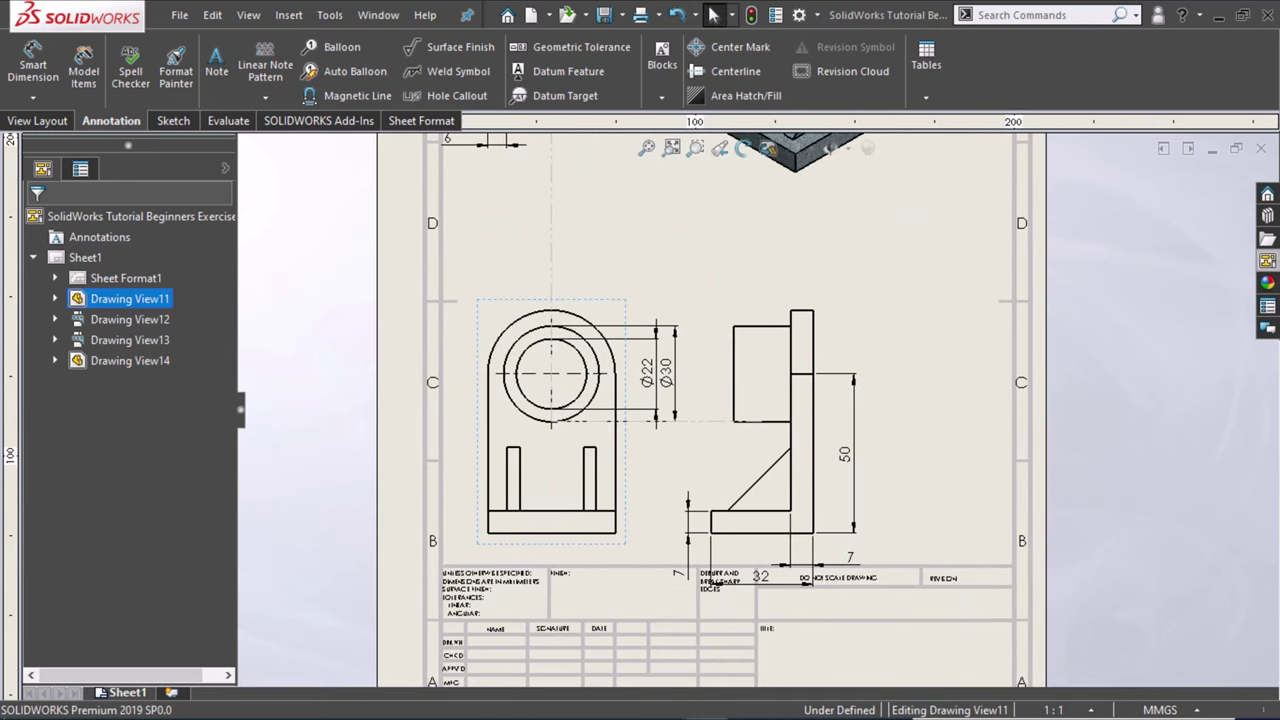
pyautogui.click(780, 548)
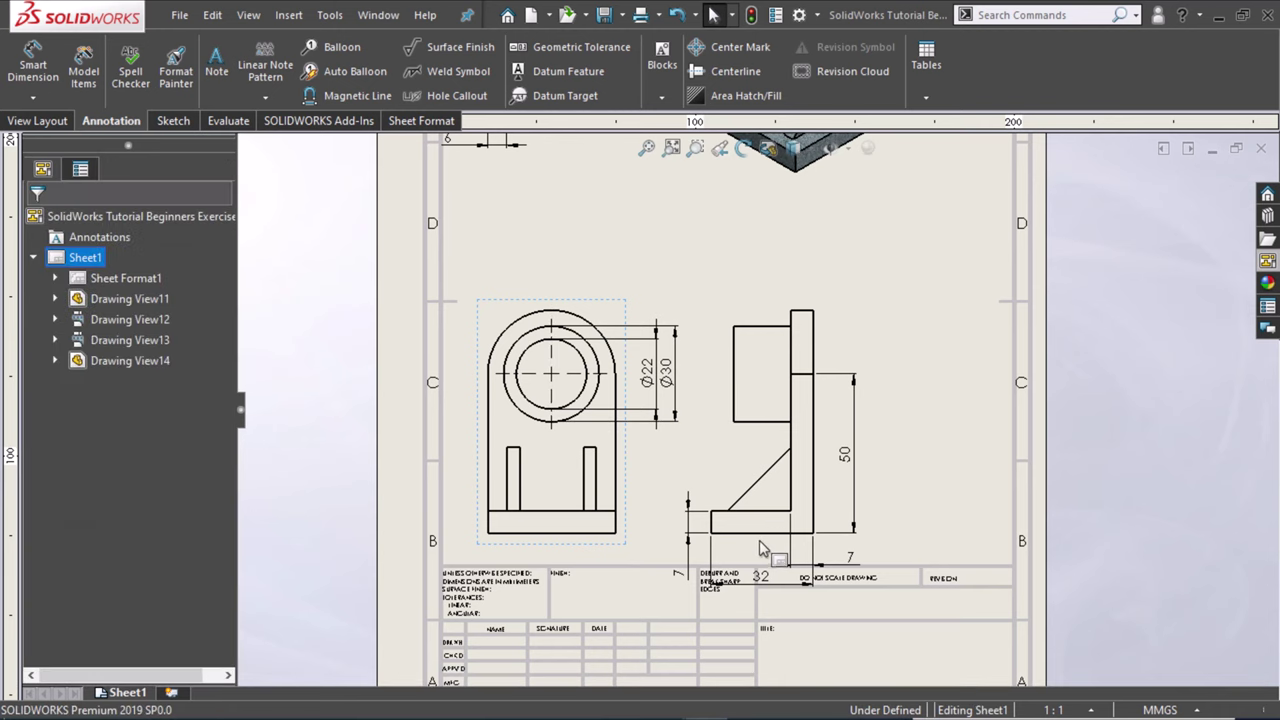
pyautogui.moveTo(760, 553); pyautogui.dragTo(815, 545)
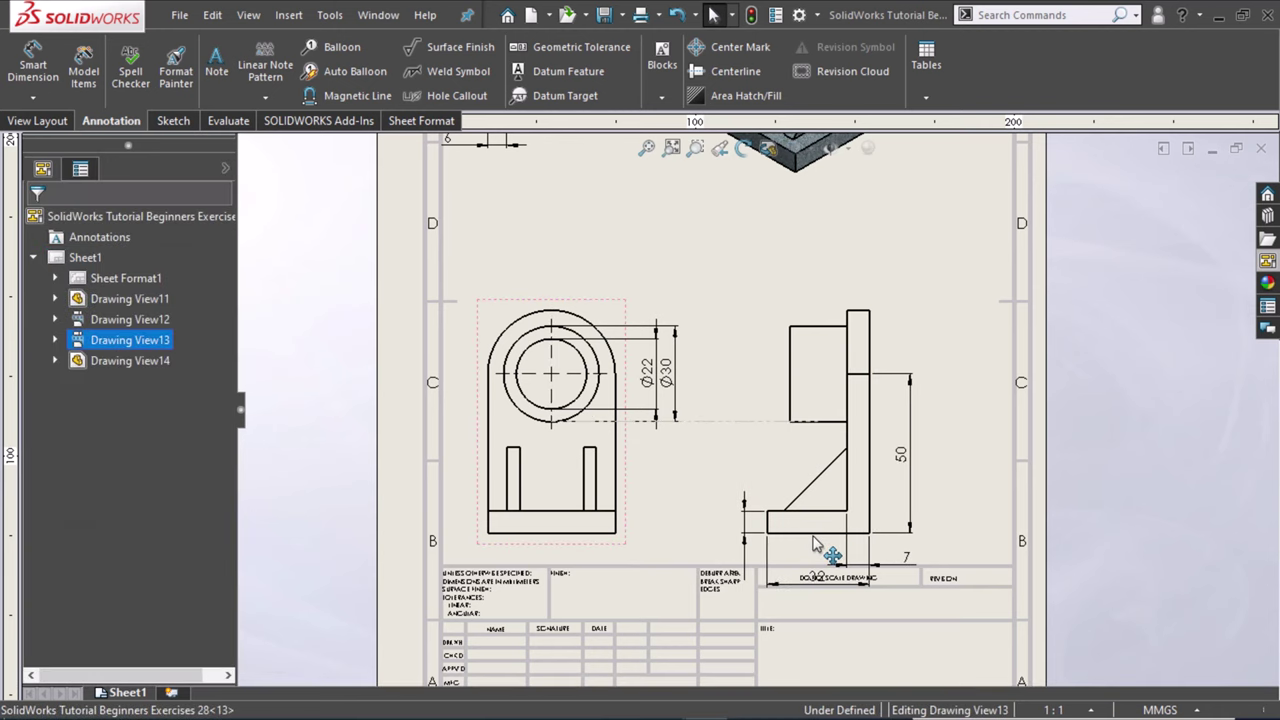
# Step: Nudge the front view and its aligned side view up, clear of the title block
pyautogui.scroll(2, 954, 417)
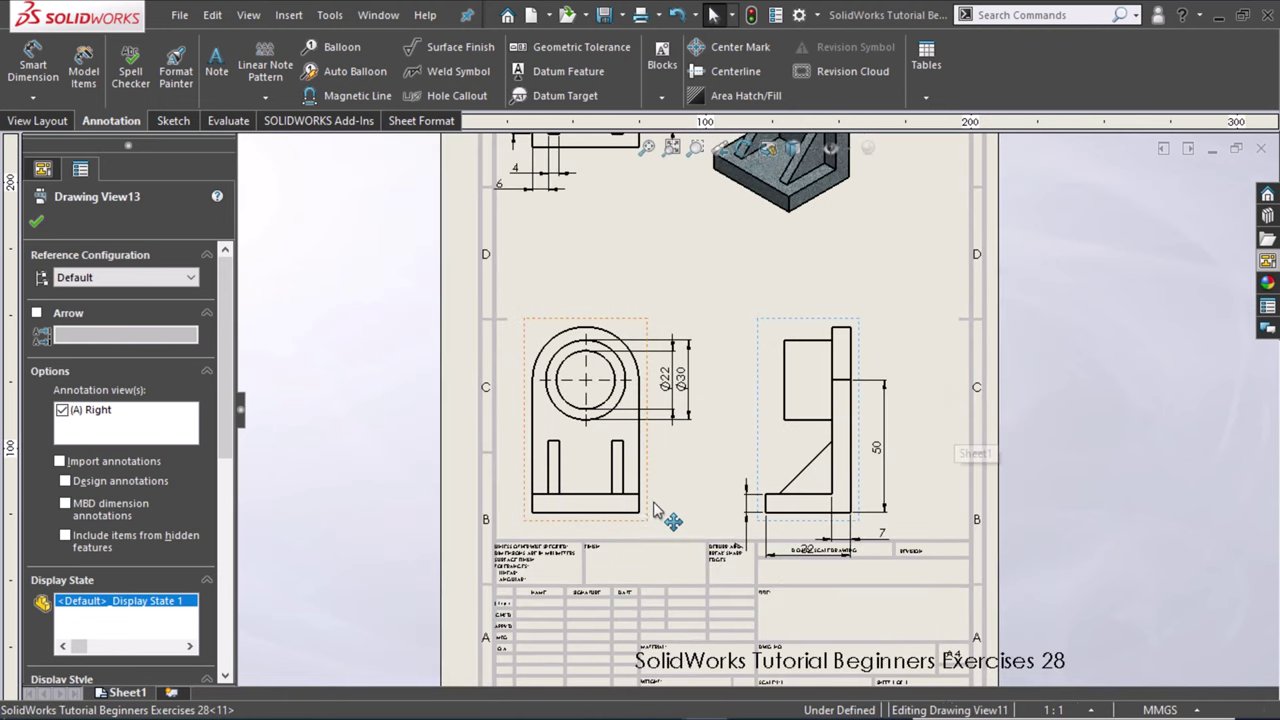
pyautogui.moveTo(655, 510); pyautogui.dragTo(657, 505)
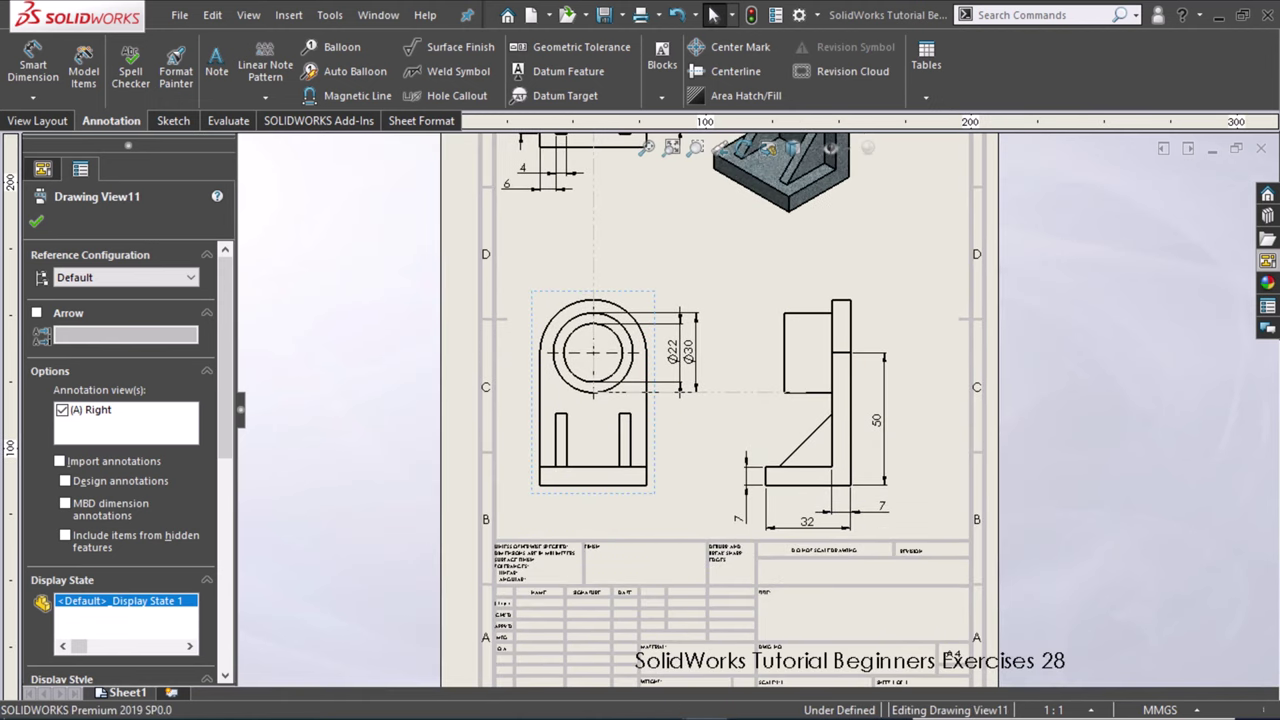
pyautogui.click(701, 528)
pyautogui.press('f')
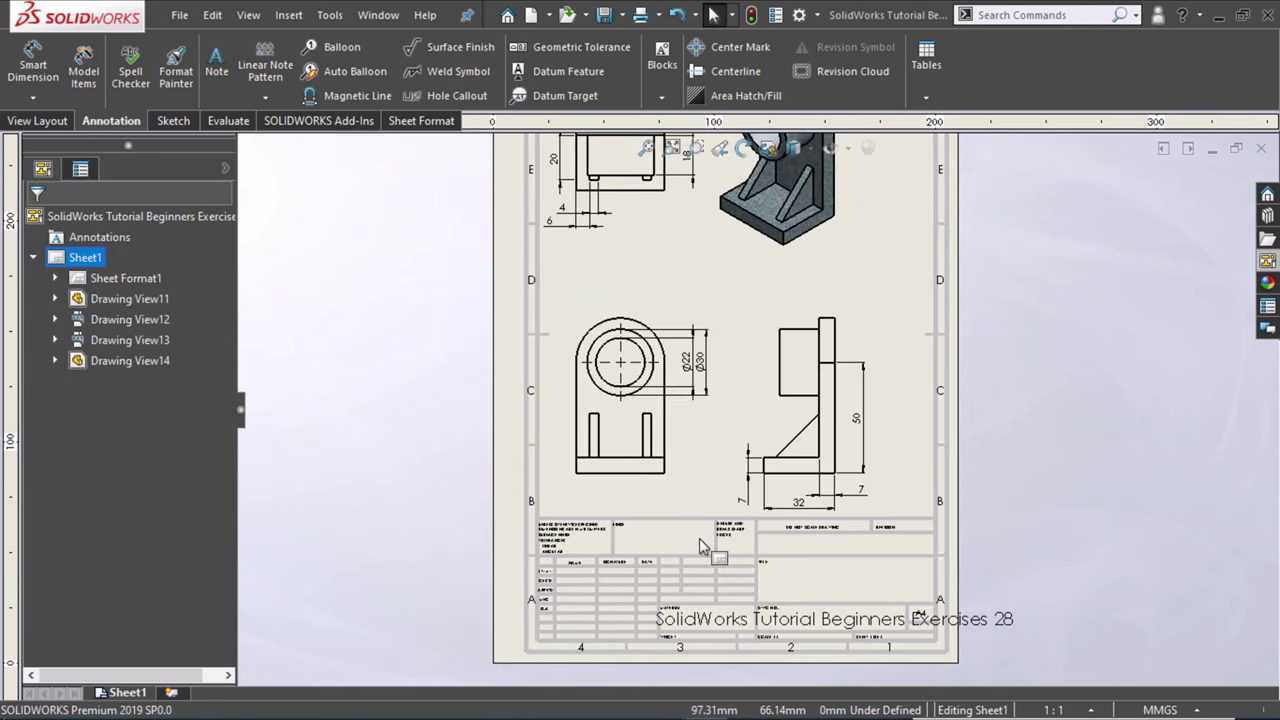
pyautogui.scroll(-1, 700, 540)
pyautogui.scroll(-1, 750, 470)
pyautogui.scroll(-2, 796, 410)
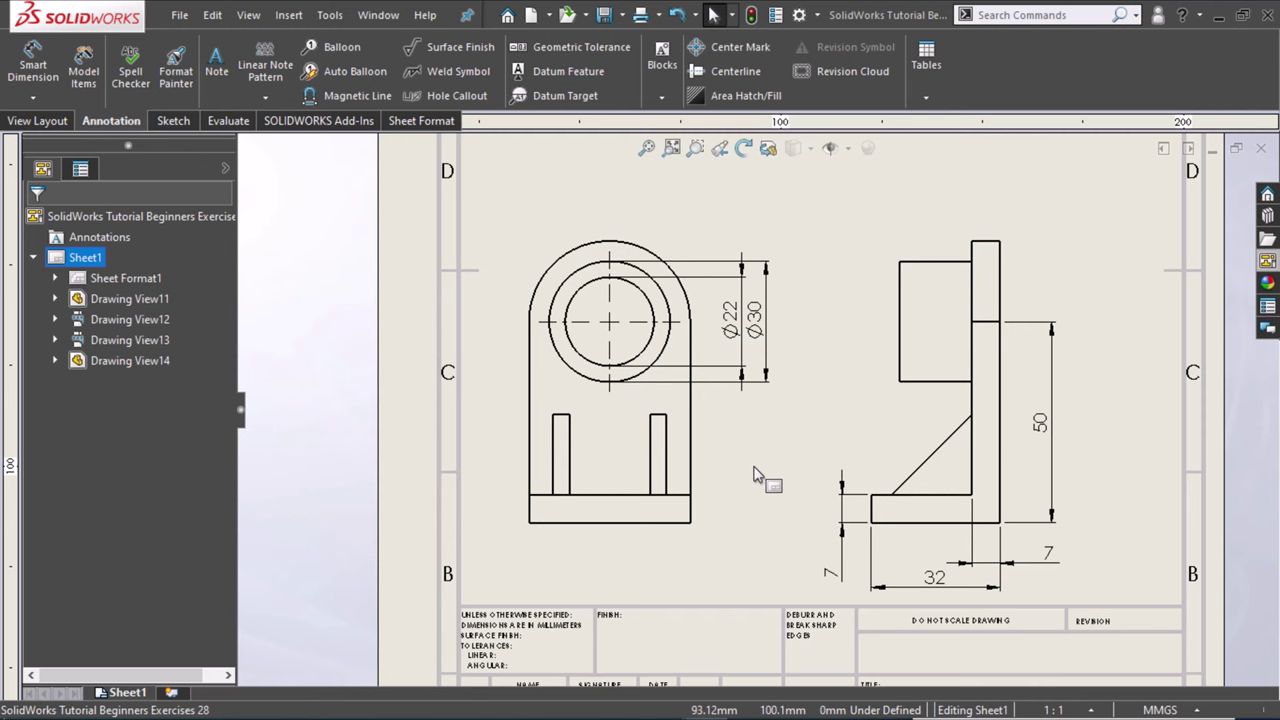
pyautogui.scroll(1, 755, 476)
pyautogui.scroll(-2, 1020, 525)
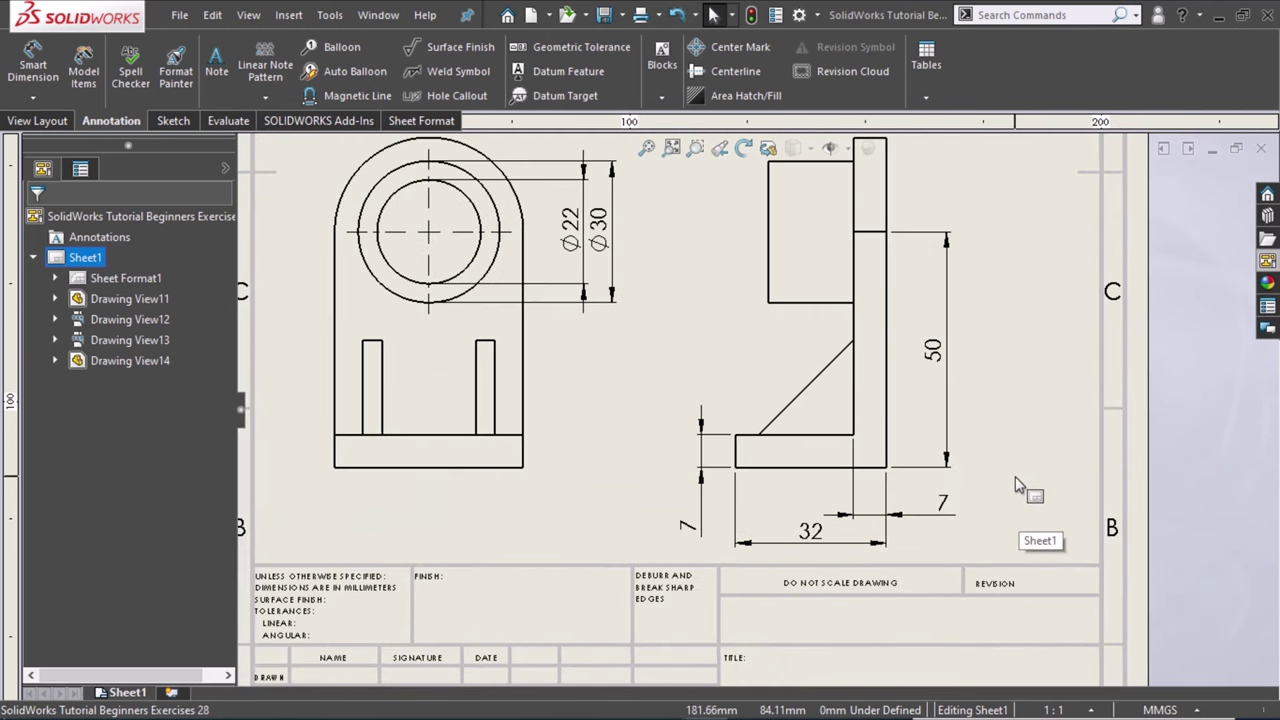
# Step: Move the side view's 7 label up between its arrows
pyautogui.click(690, 525)
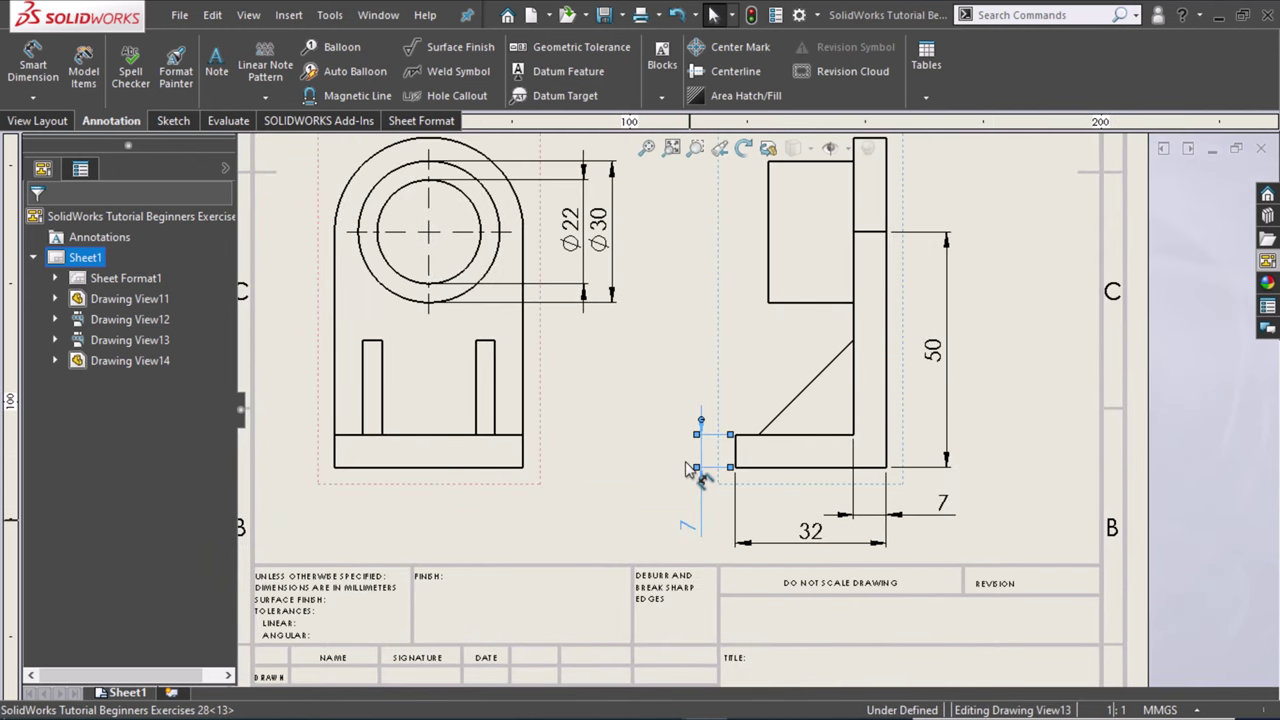
pyautogui.moveTo(690, 472); pyautogui.dragTo(690, 455)
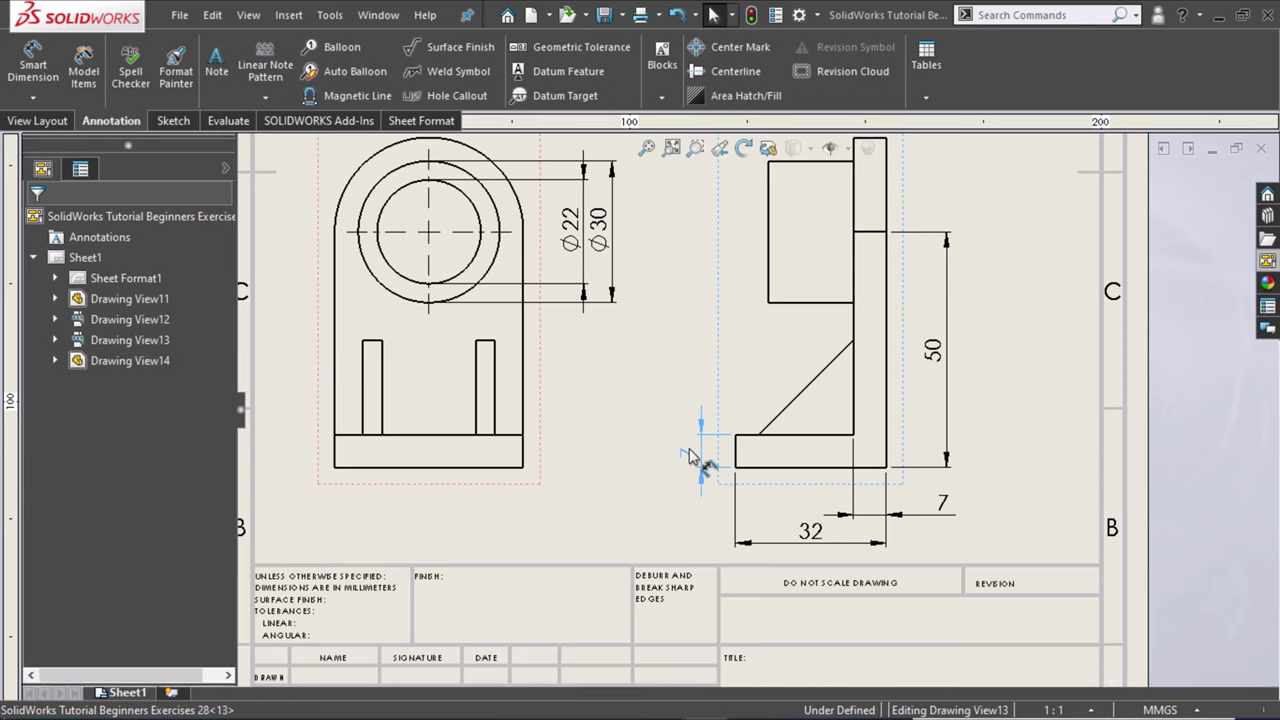
pyautogui.click(575, 385)
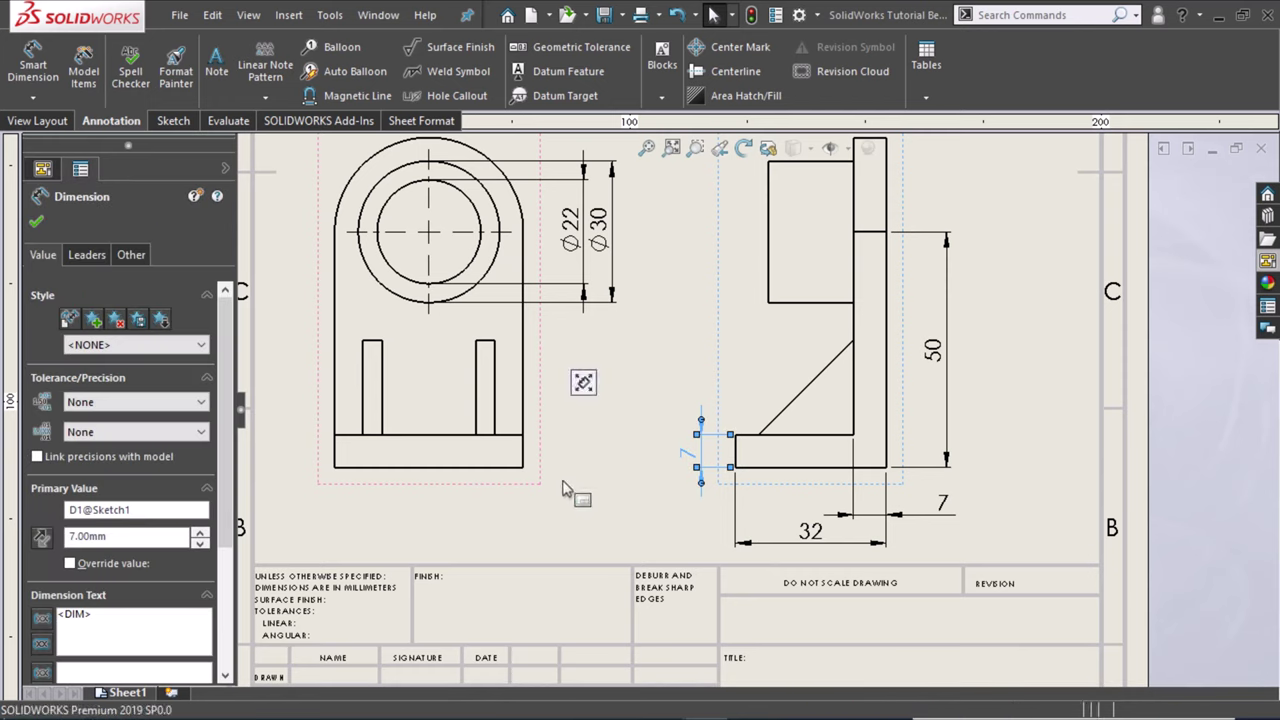
# Step: Transfer the 50 dimension onto the front view's left side
pyautogui.click(933, 355)
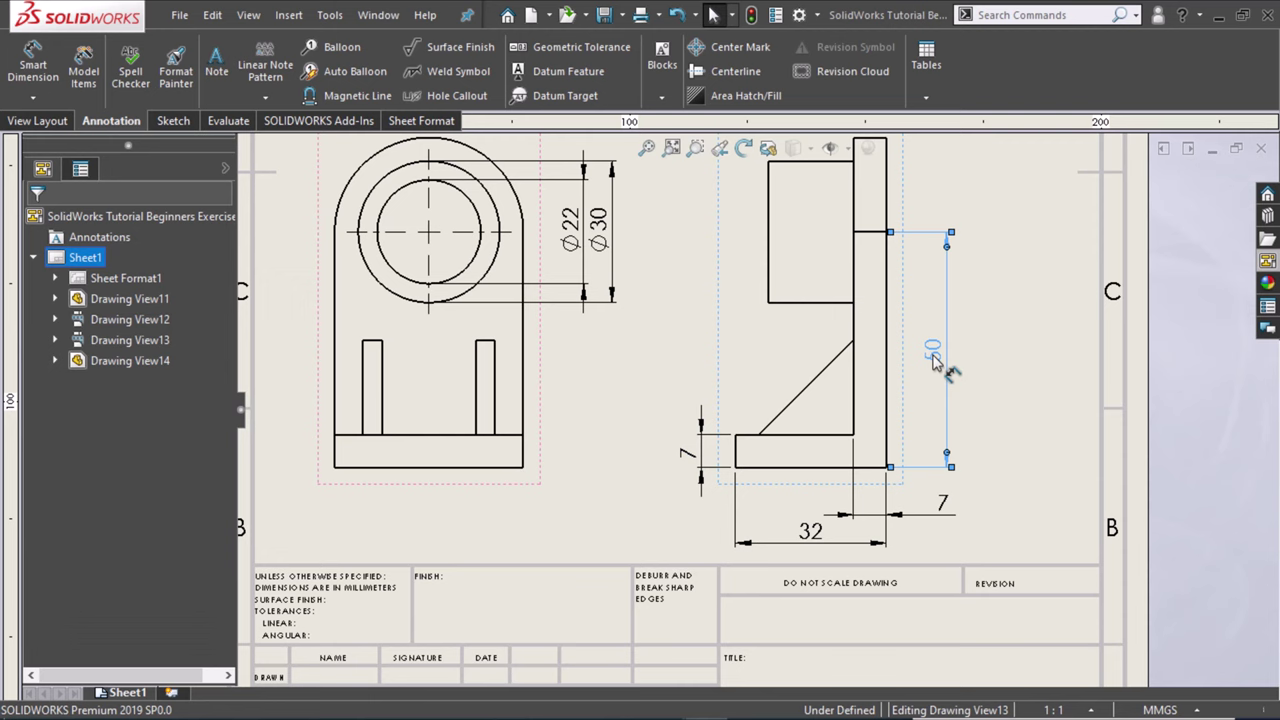
pyautogui.press('shift')
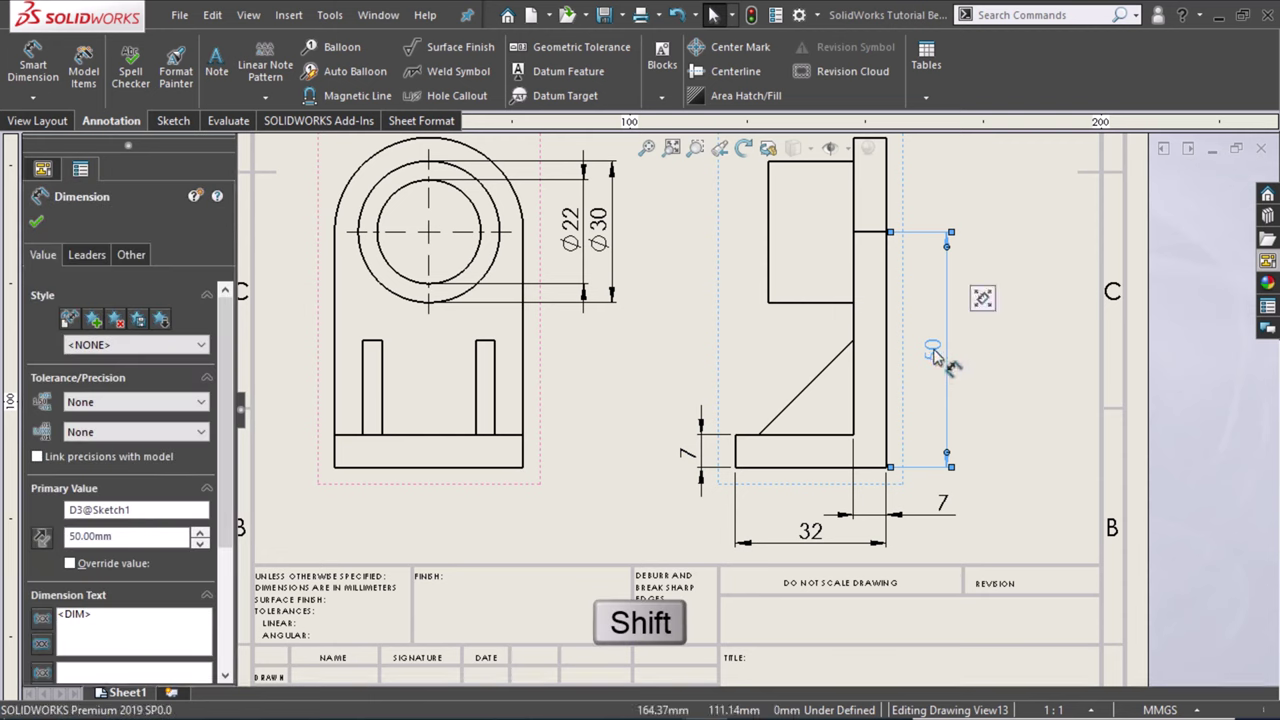
pyautogui.keyDown('shift'); pyautogui.moveTo(933, 355); pyautogui.dragTo(748, 350); pyautogui.keyUp('shift')
pyautogui.keyDown('shift'); pyautogui.moveTo(479, 322); pyautogui.dragTo(481, 320); pyautogui.keyUp('shift')
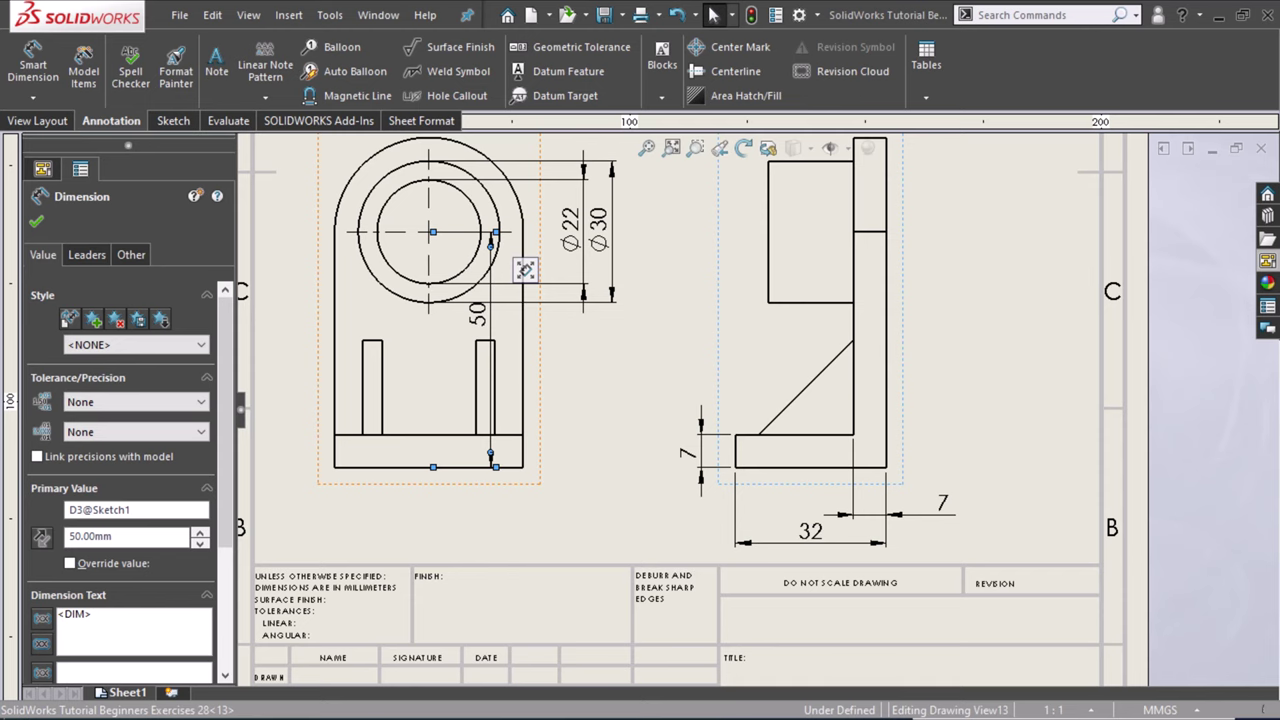
pyautogui.press('Escape')
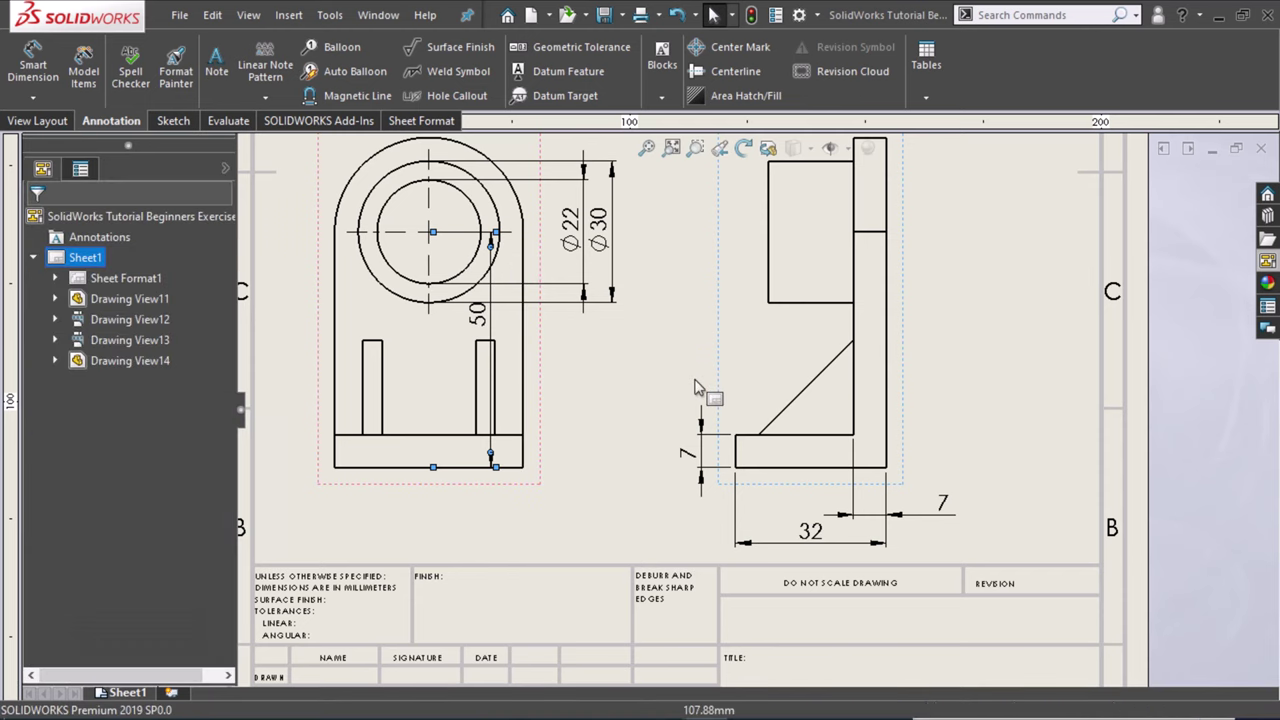
pyautogui.scroll(1, 600, 375)
pyautogui.scroll(1, 580, 366)
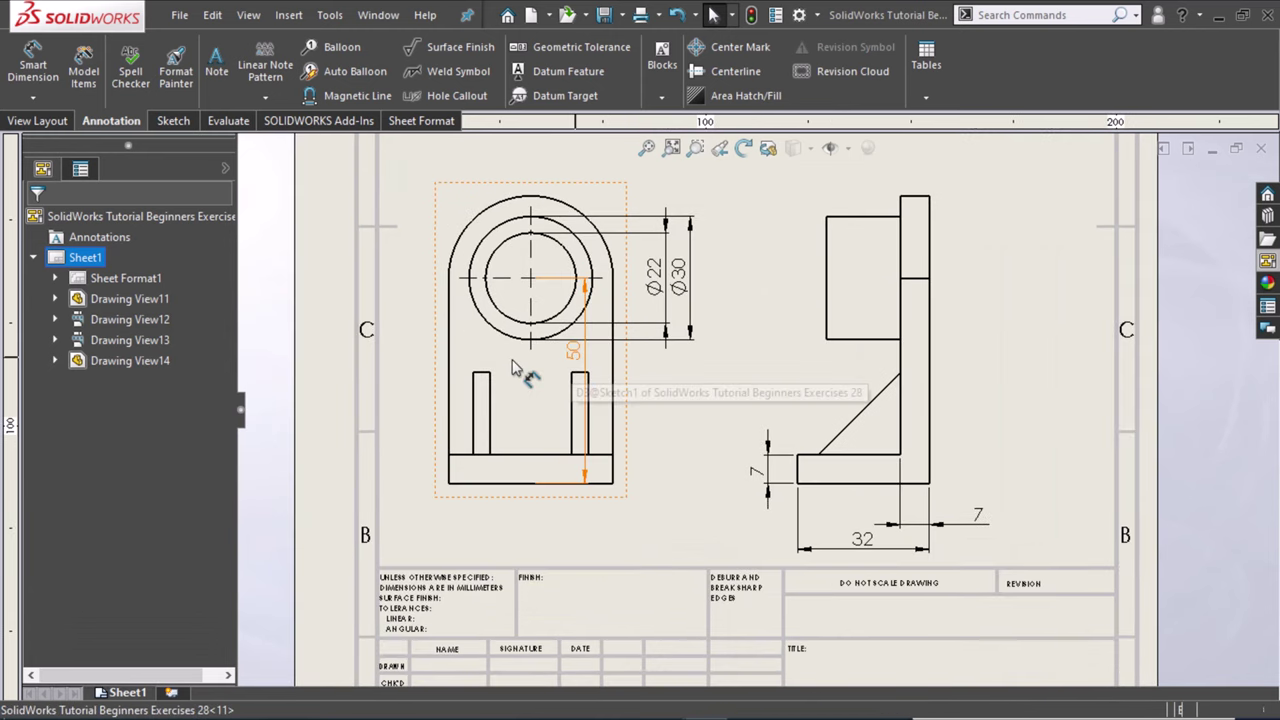
pyautogui.click(513, 368)
pyautogui.moveTo(412, 352); pyautogui.dragTo(406, 386)
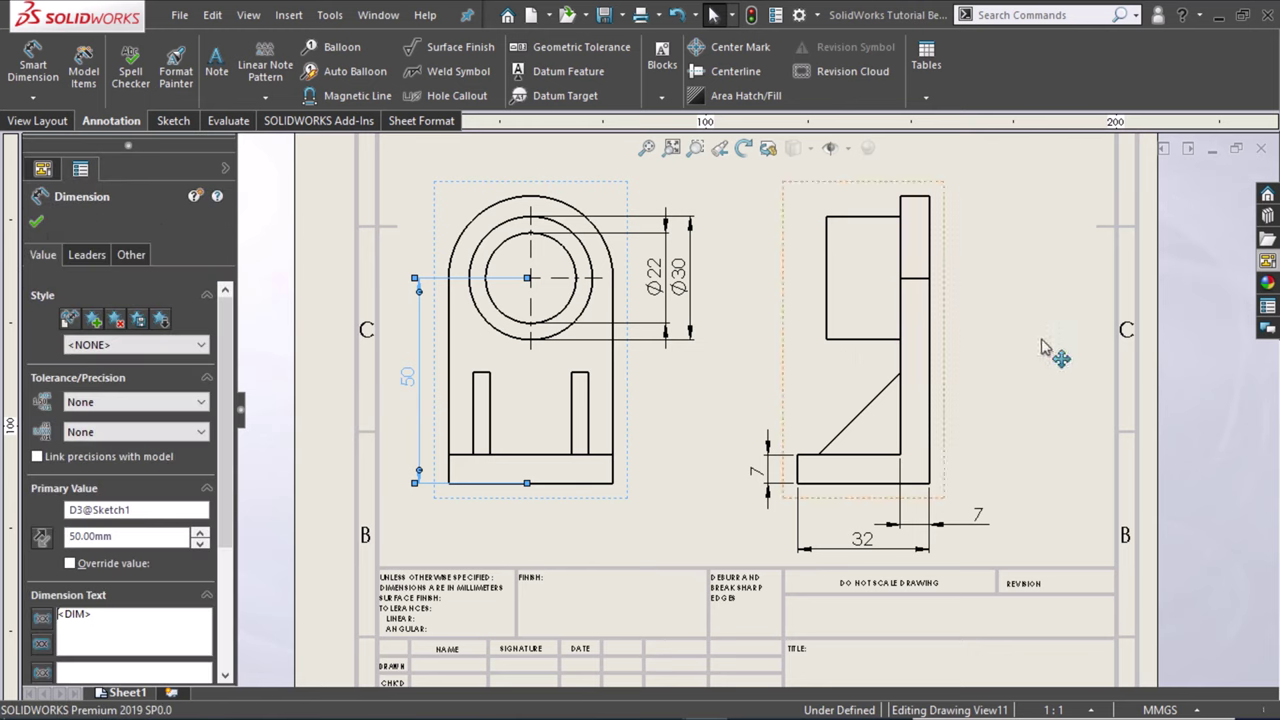
pyautogui.click(1037, 412)
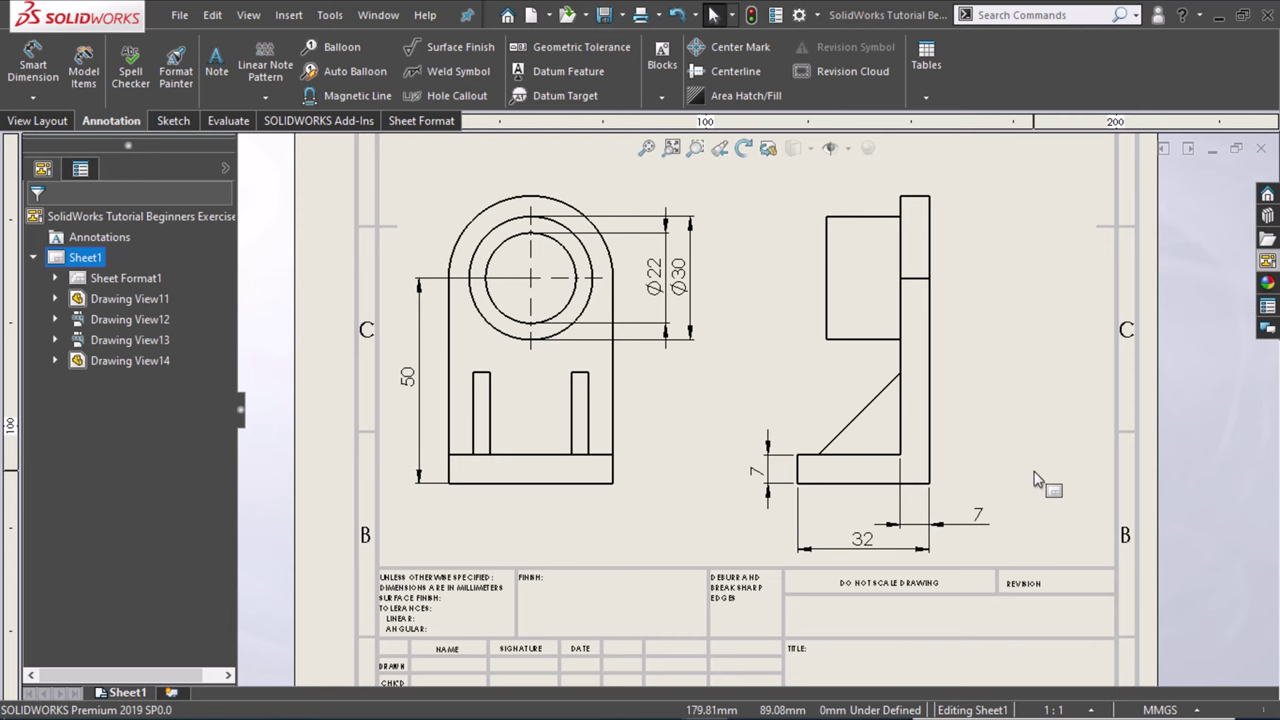
# Step: Transfer the 40 dimension from the top view to beneath the front view
pyautogui.scroll(3, 1025, 508)
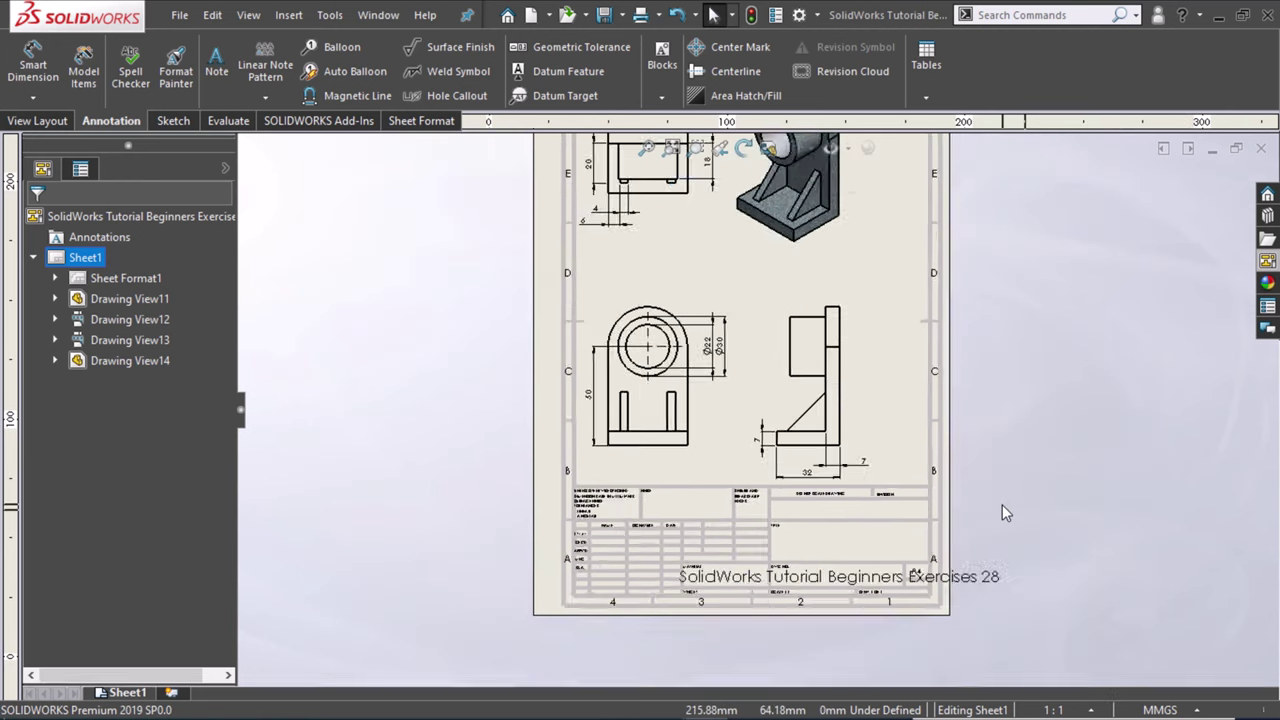
pyautogui.scroll(2, 720, 228)
pyautogui.scroll(-2, 718, 228)
pyautogui.scroll(1, 700, 232)
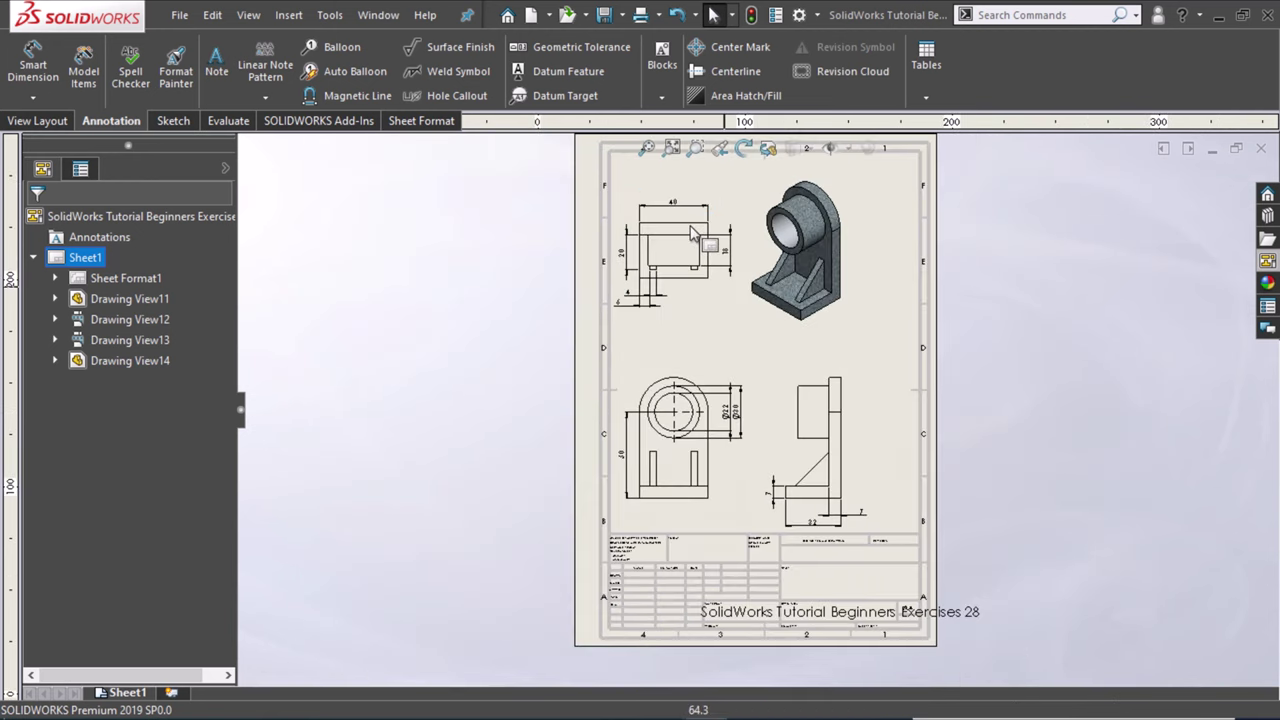
pyautogui.scroll(-1, 680, 238)
pyautogui.keyDown('shift'); pyautogui.moveTo(678, 238); pyautogui.dragTo(678, 341); pyautogui.keyUp('shift')
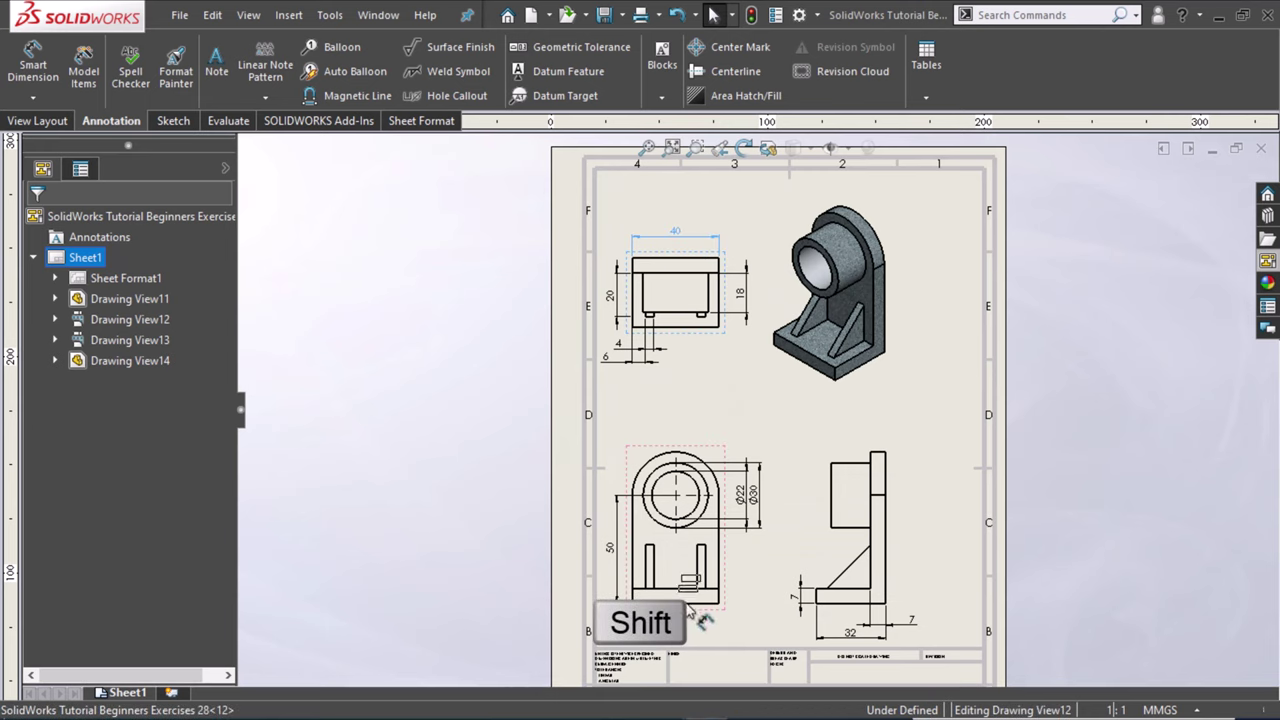
pyautogui.keyDown('shift'); pyautogui.moveTo(700, 620); pyautogui.dragTo(716, 607); pyautogui.keyUp('shift')
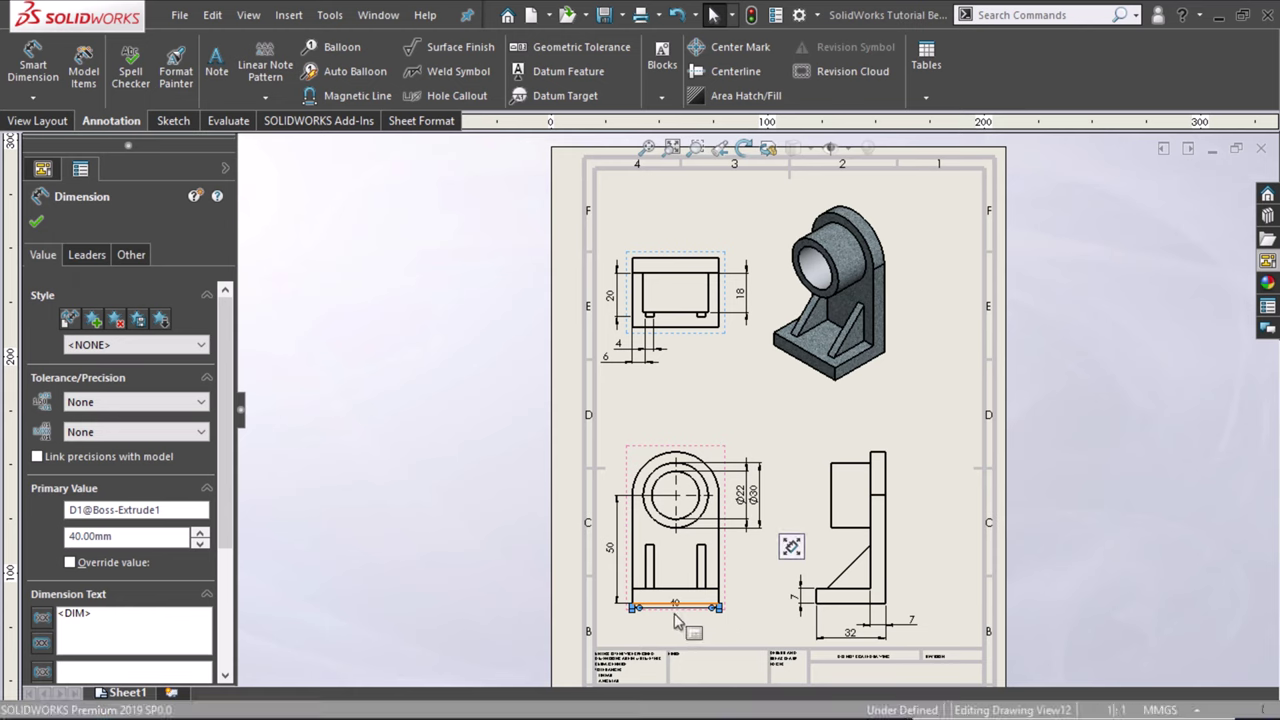
pyautogui.press('Escape')
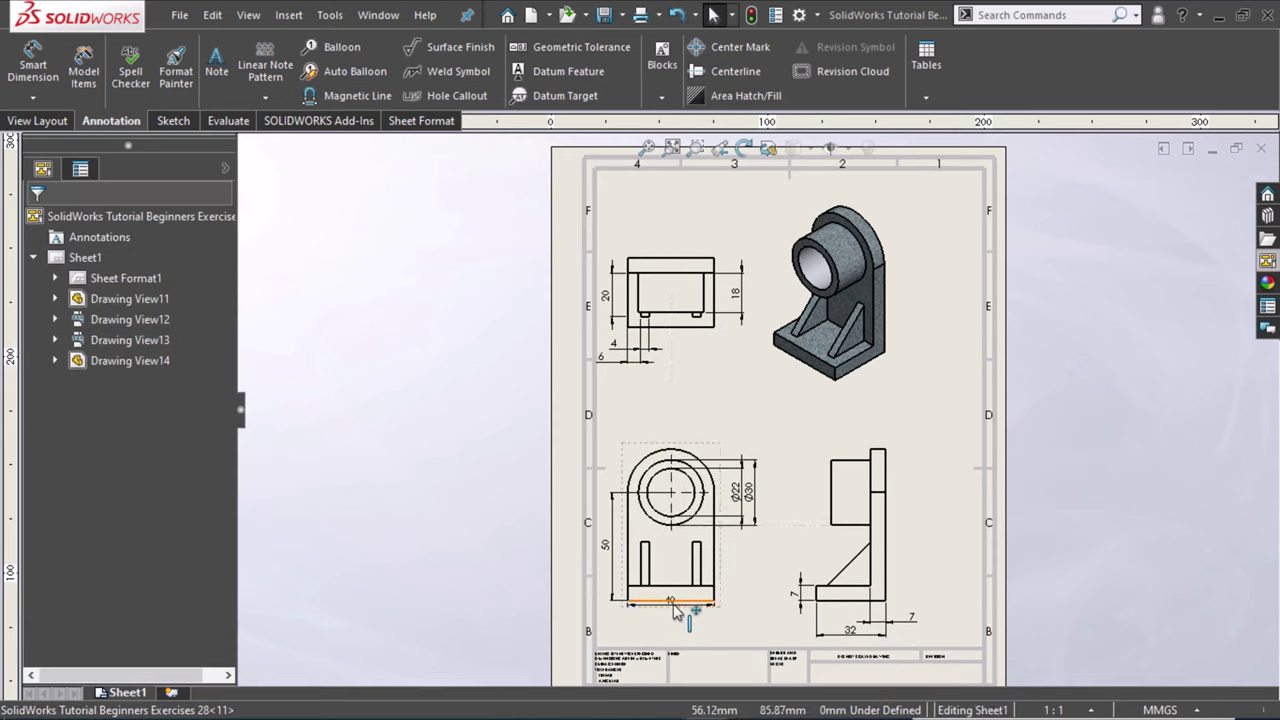
# Step: Shift the isometric view slightly to the right on the sheet
pyautogui.click(675, 612)
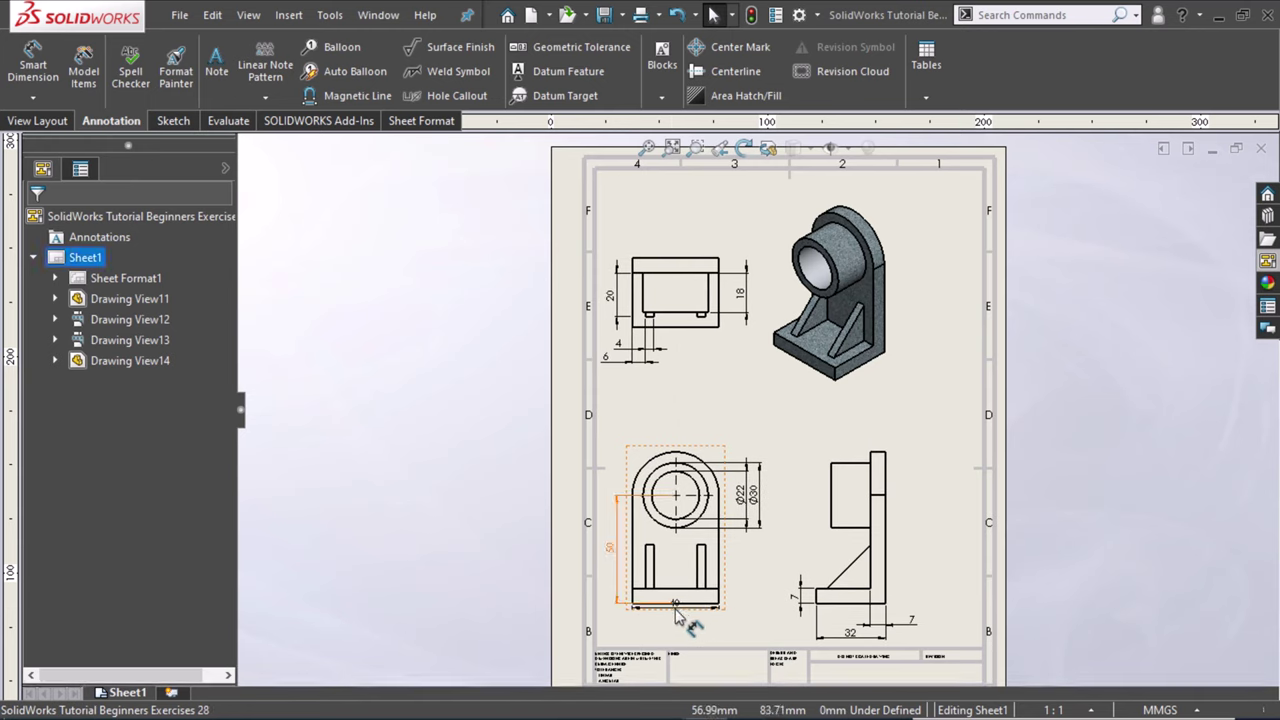
pyautogui.click(676, 630)
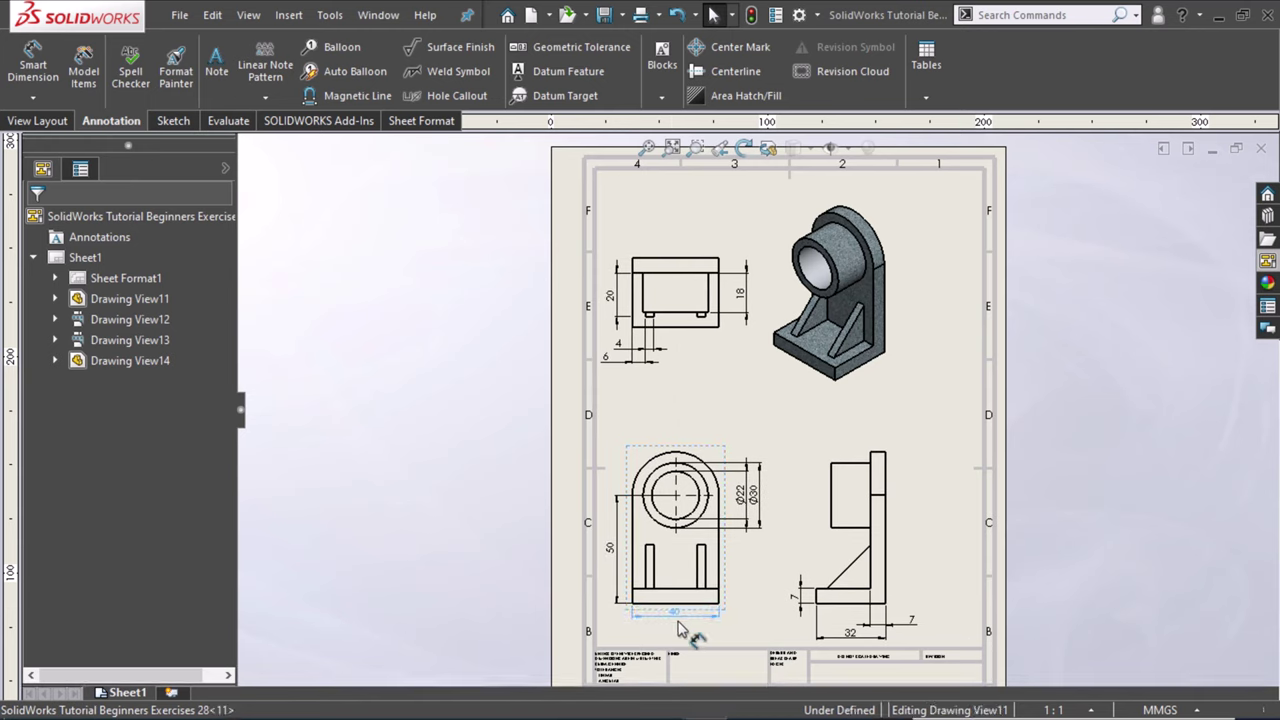
pyautogui.click(678, 632)
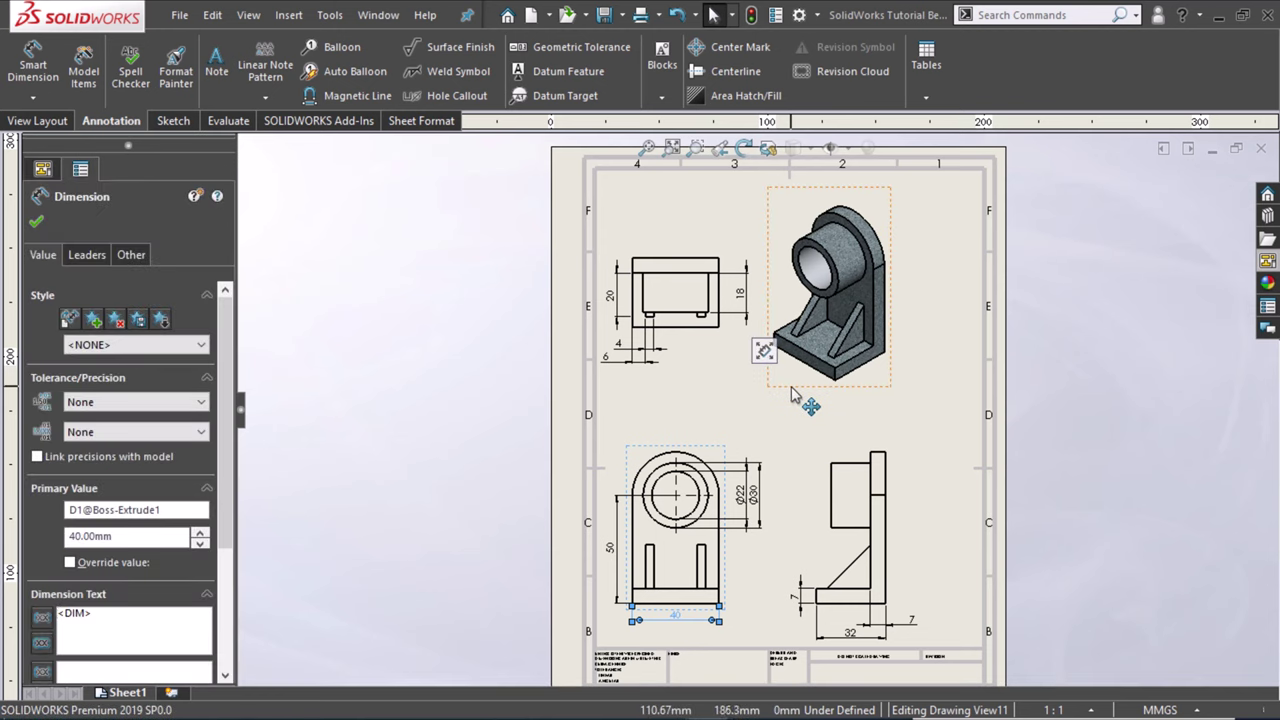
pyautogui.moveTo(793, 388); pyautogui.dragTo(833, 393)
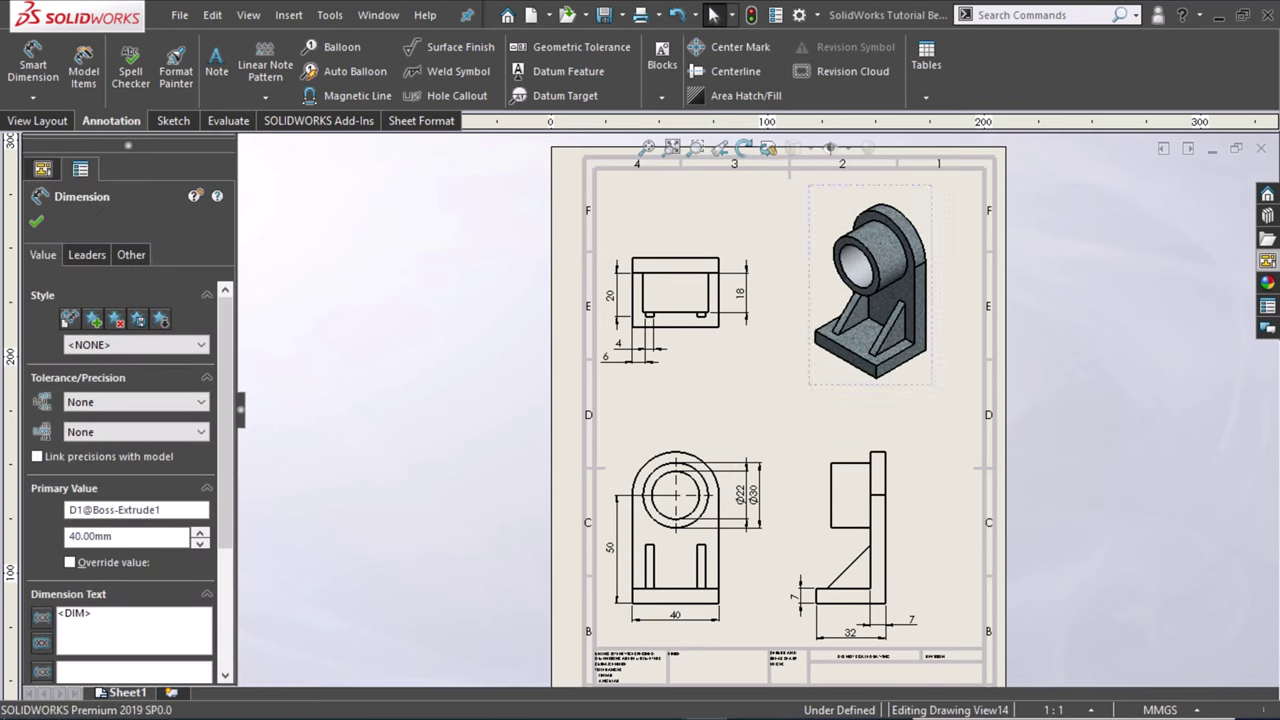
# Step: Lower the 40 dimension further below the front view
pyautogui.scroll(-2, 703, 333)
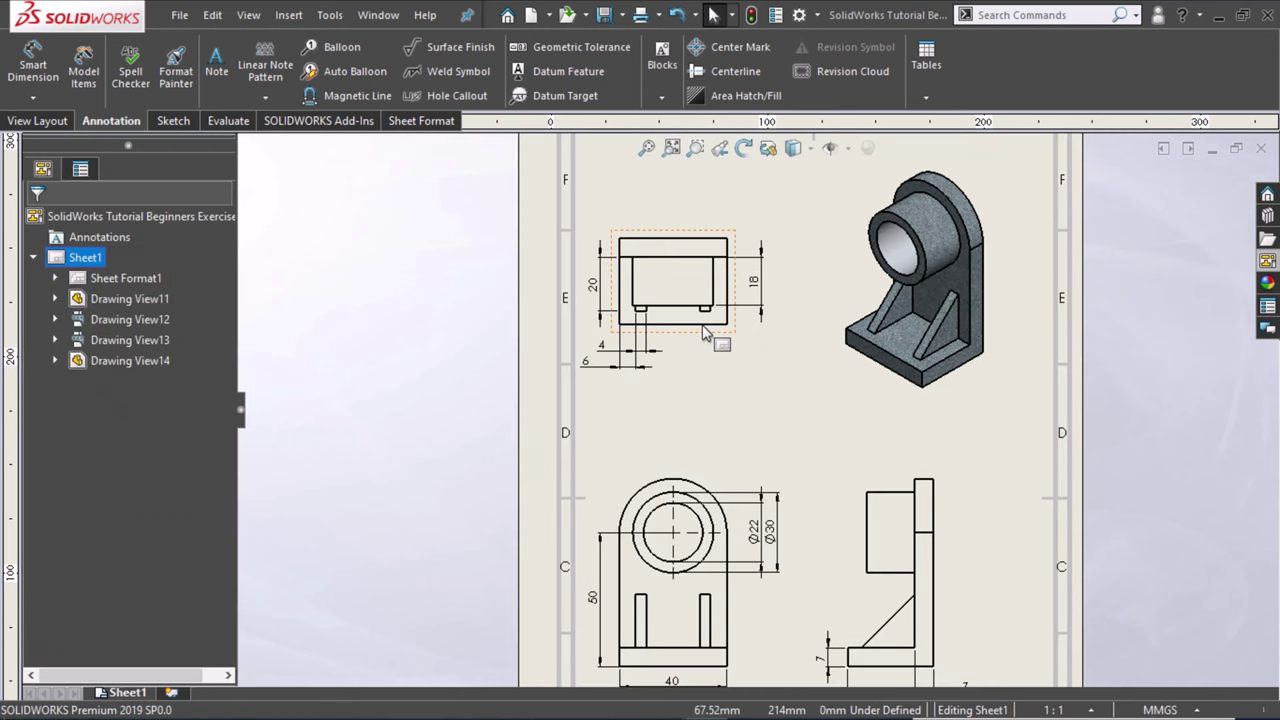
pyautogui.scroll(-3, 703, 333)
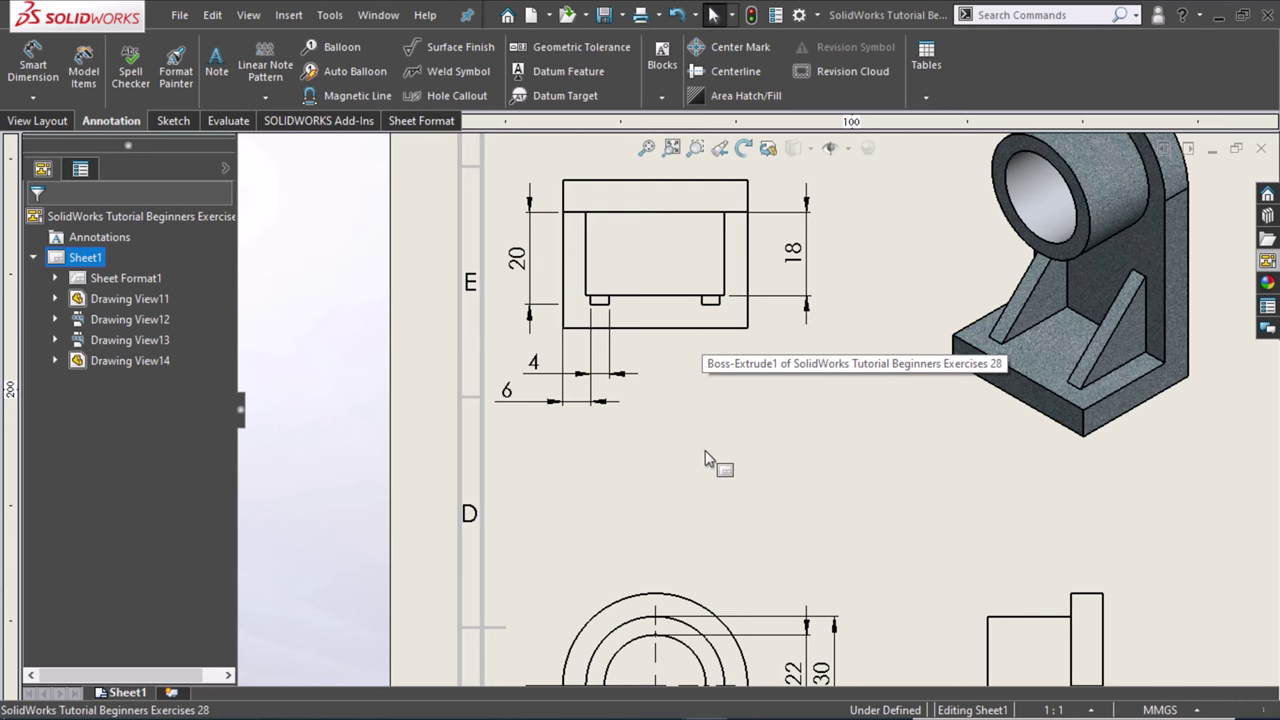
pyautogui.scroll(3, 703, 430)
pyautogui.scroll(1, 730, 540)
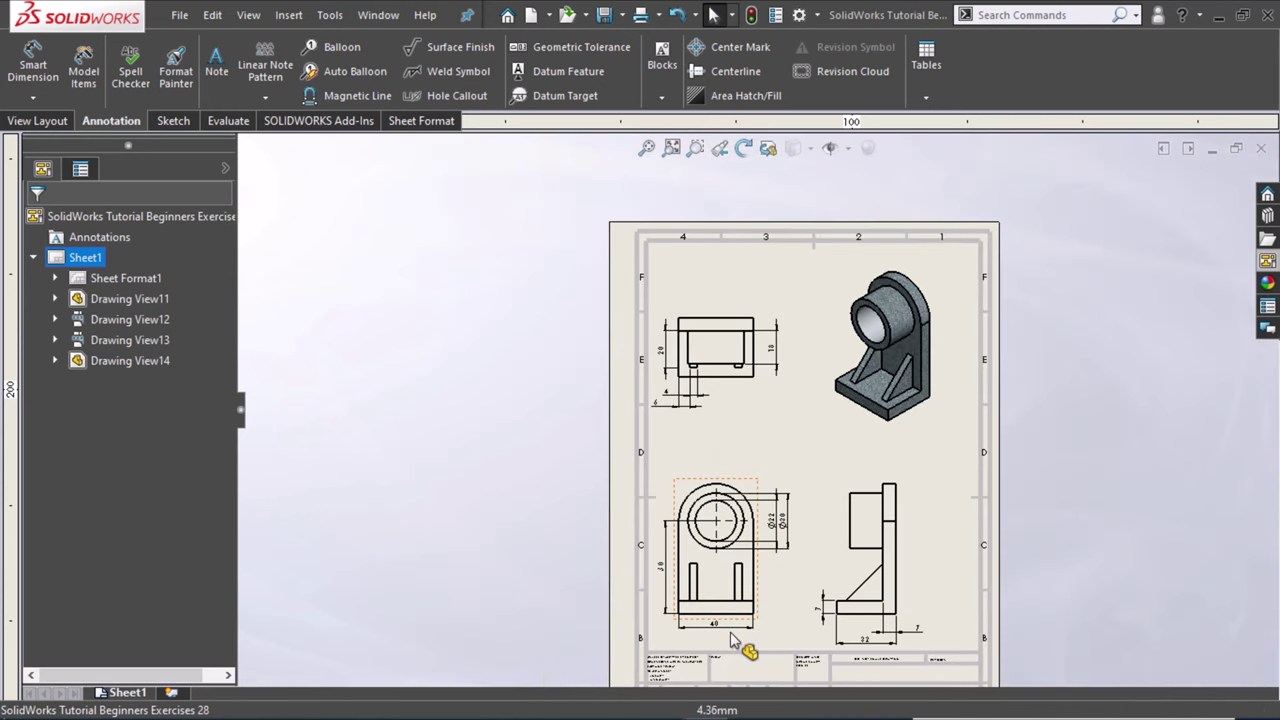
pyautogui.scroll(-1, 727, 603)
pyautogui.scroll(-1, 727, 603)
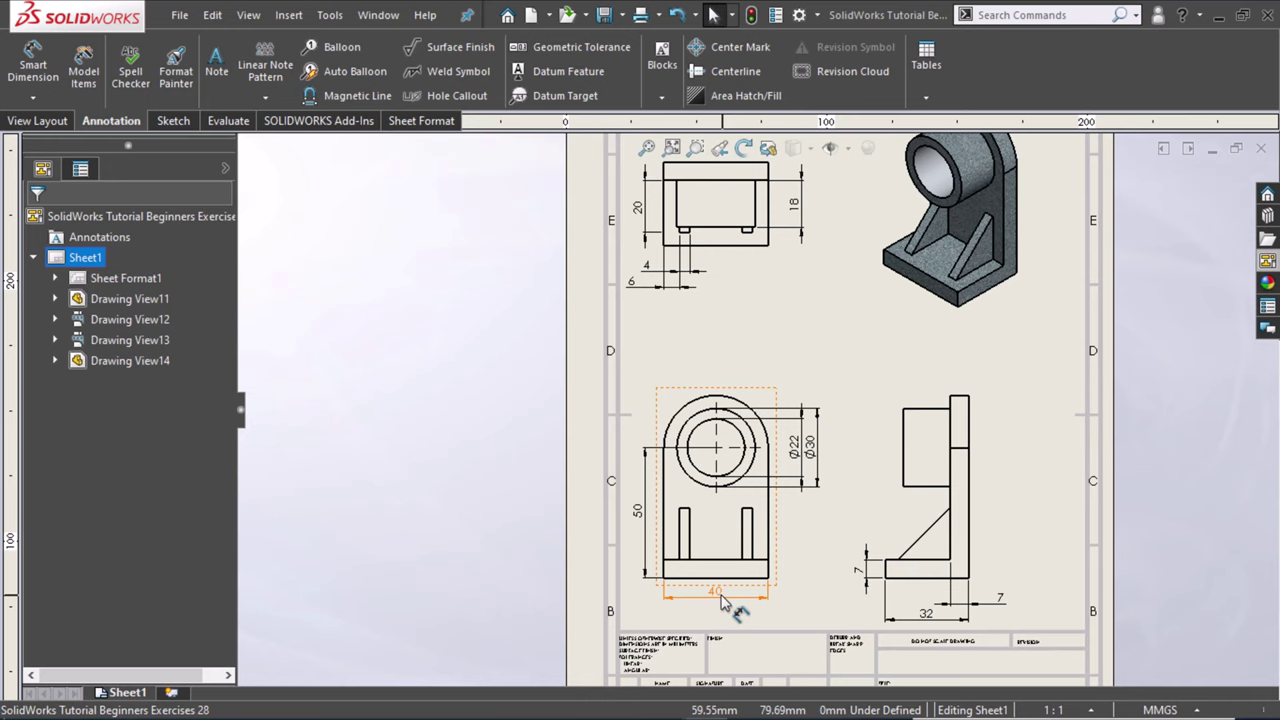
pyautogui.moveTo(722, 598); pyautogui.dragTo(718, 630)
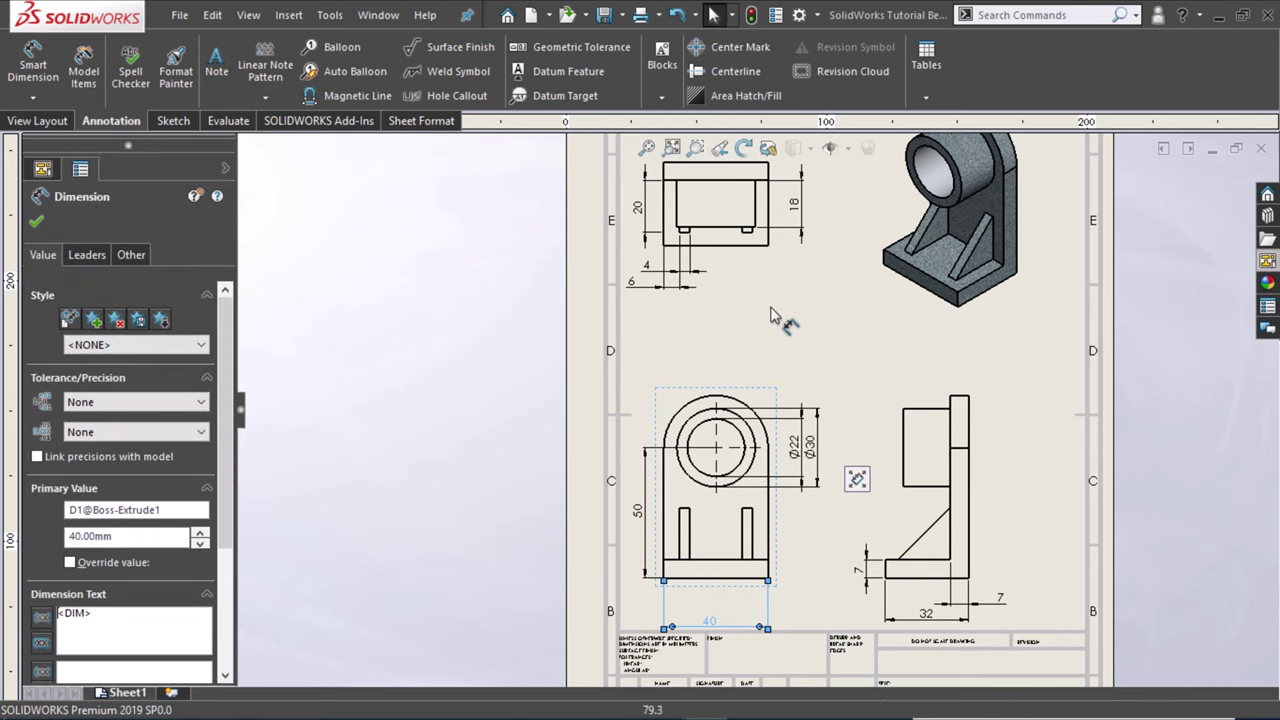
# Step: Move the 6 and 4 dimensions from the top view onto the front view
pyautogui.keyDown('shift'); pyautogui.click(646, 287); pyautogui.keyUp('shift')
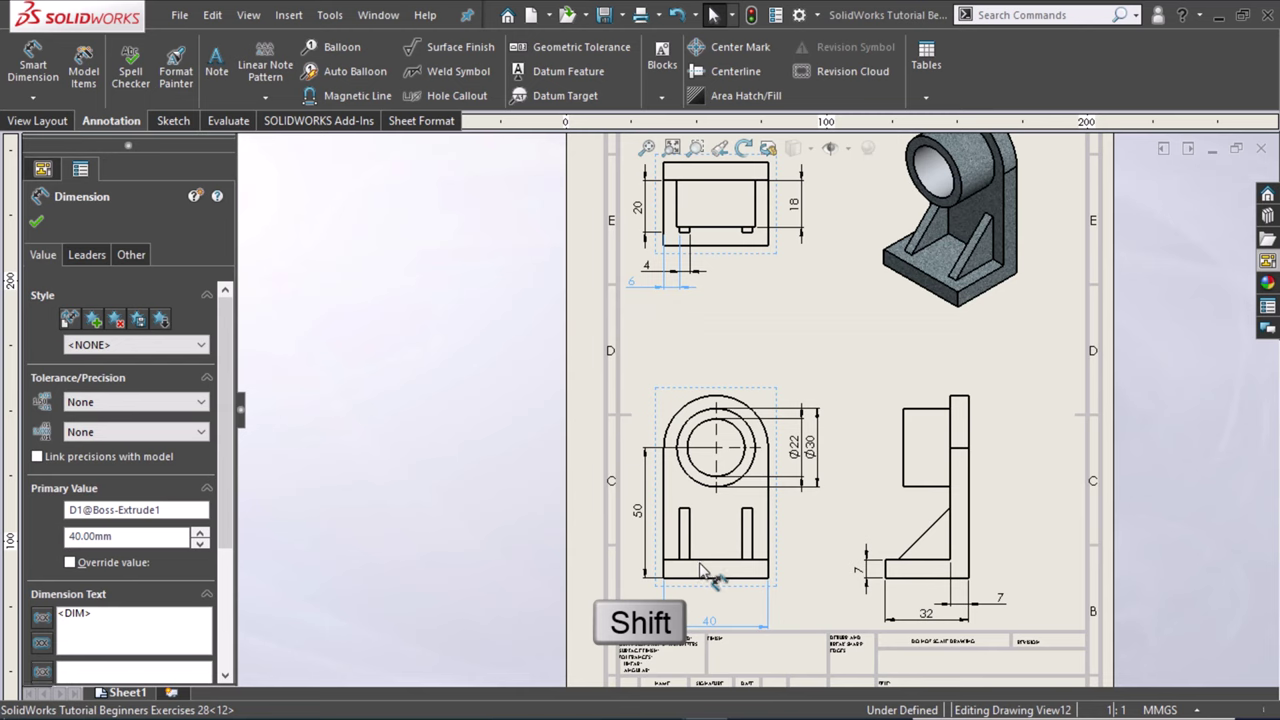
pyautogui.keyDown('shift'); pyautogui.moveTo(705, 573); pyautogui.dragTo(698, 567); pyautogui.keyUp('shift')
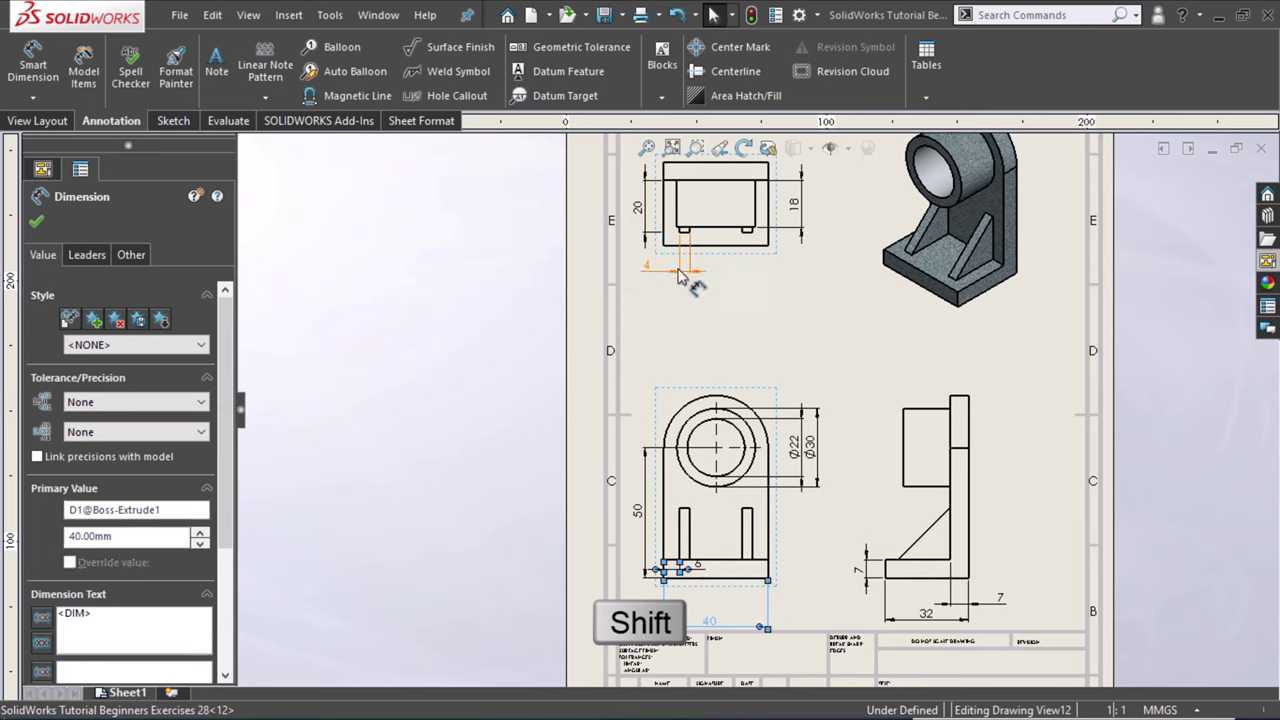
pyautogui.moveTo(680, 278)
pyautogui.keyDown('shift'); pyautogui.mouseDown()
pyautogui.moveTo(733, 580)
pyautogui.moveTo(725, 559)
pyautogui.mouseUp(); pyautogui.keyUp('shift')
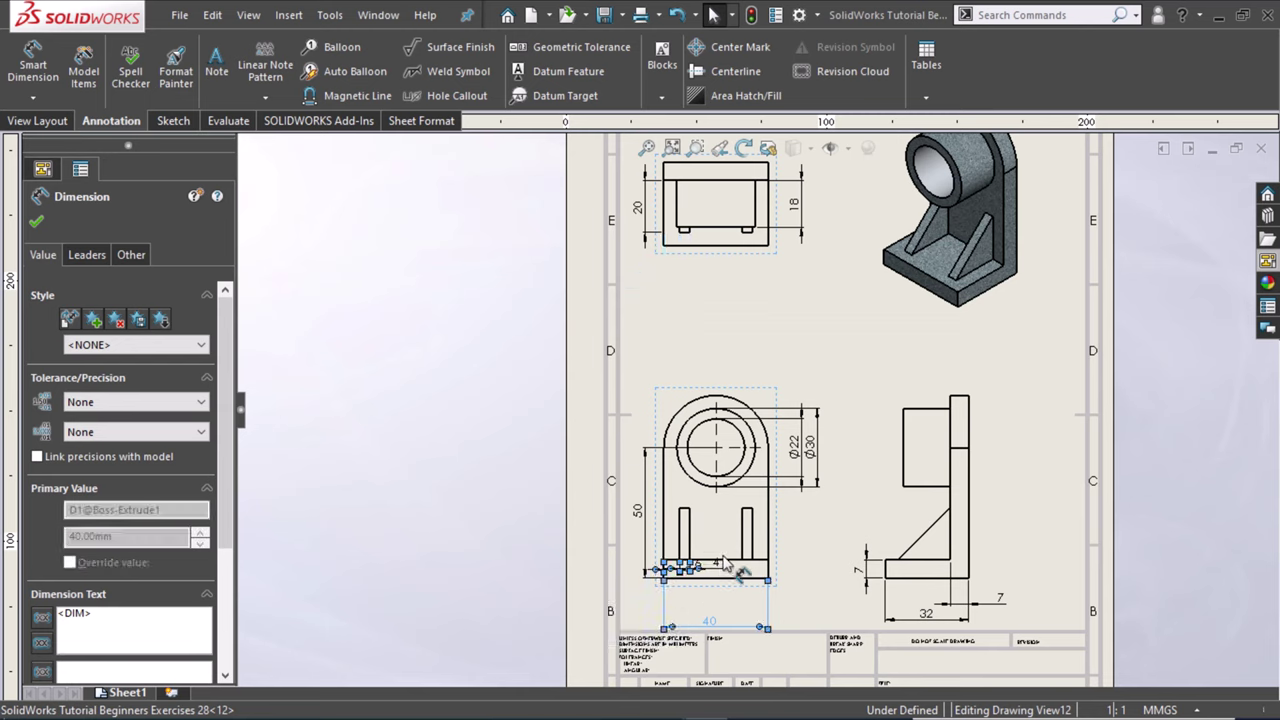
pyautogui.click(800, 577)
pyautogui.press('f')
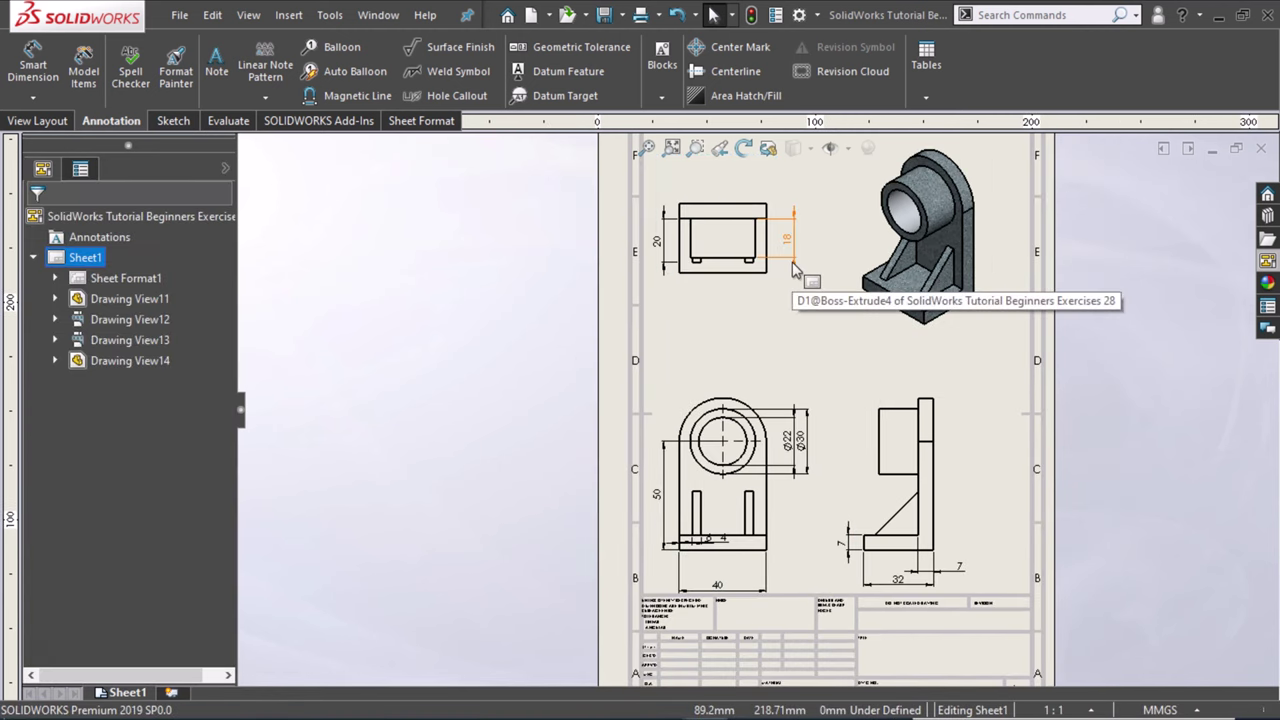
# Step: Move the 18 and 20 dimensions onto the side view and delete the top view
pyautogui.keyDown('shift'); pyautogui.moveTo(791, 244); pyautogui.dragTo(905, 418); pyautogui.keyUp('shift')
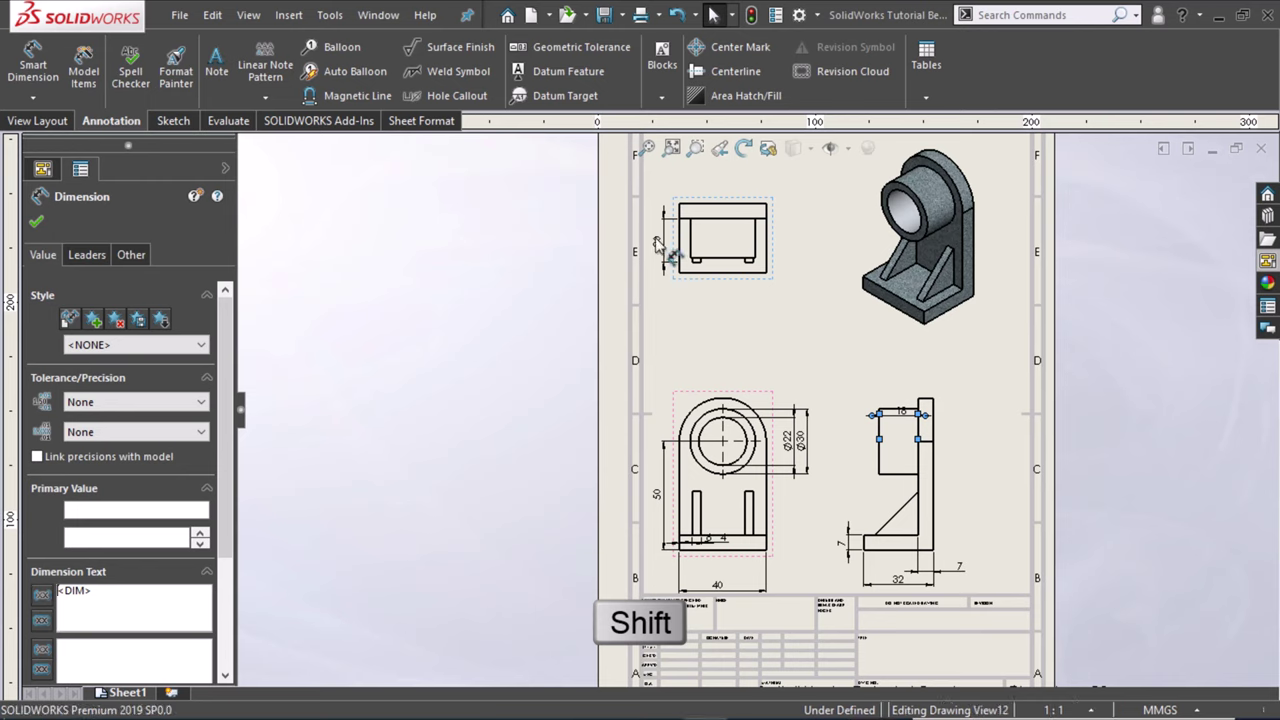
pyautogui.keyDown('shift'); pyautogui.moveTo(896, 488); pyautogui.dragTo(902, 522); pyautogui.keyUp('shift')
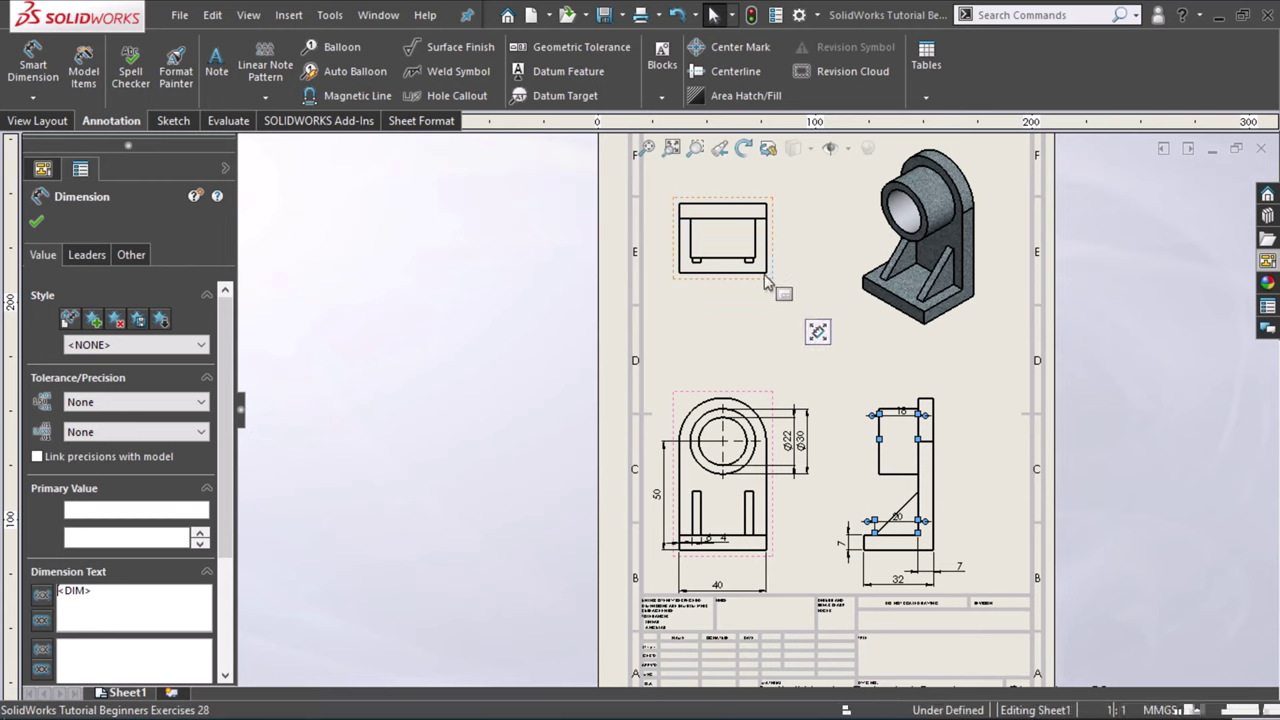
pyautogui.press('Delete')
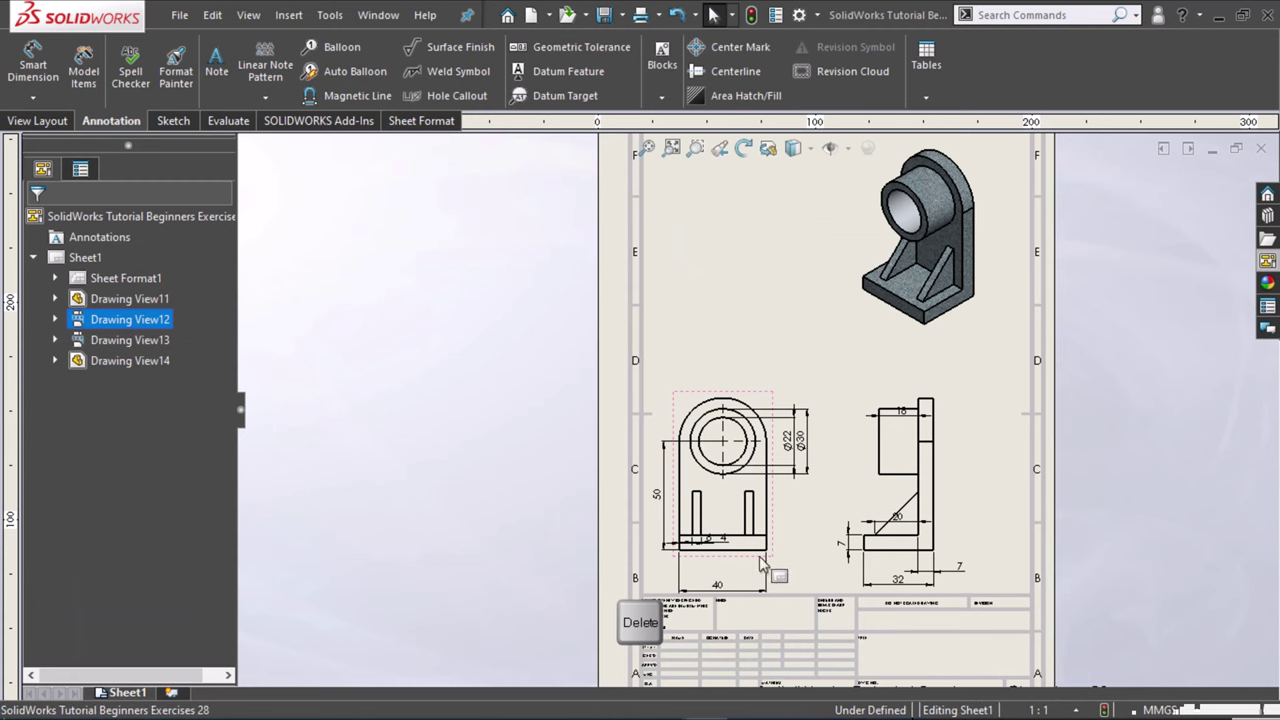
# Step: Place the 6 and 4 dimensions side by side below the front view's base, above 40
pyautogui.scroll(-2, 768, 596)
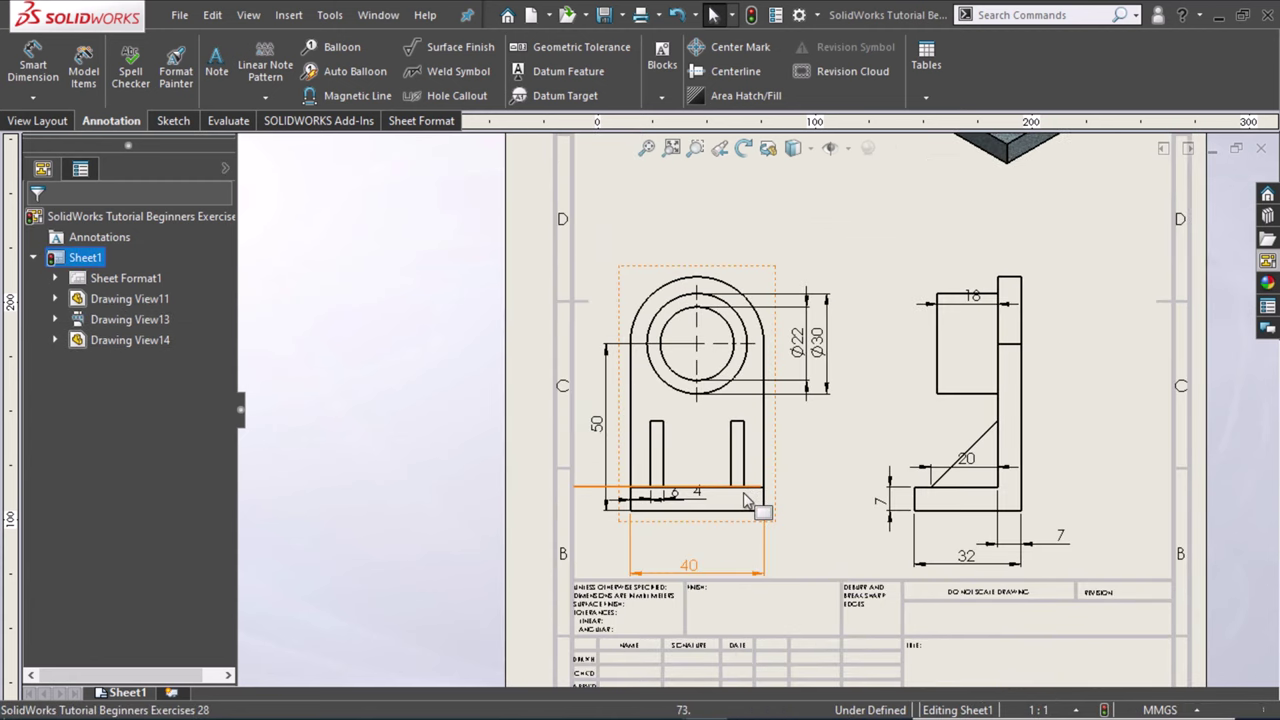
pyautogui.scroll(-2, 748, 540)
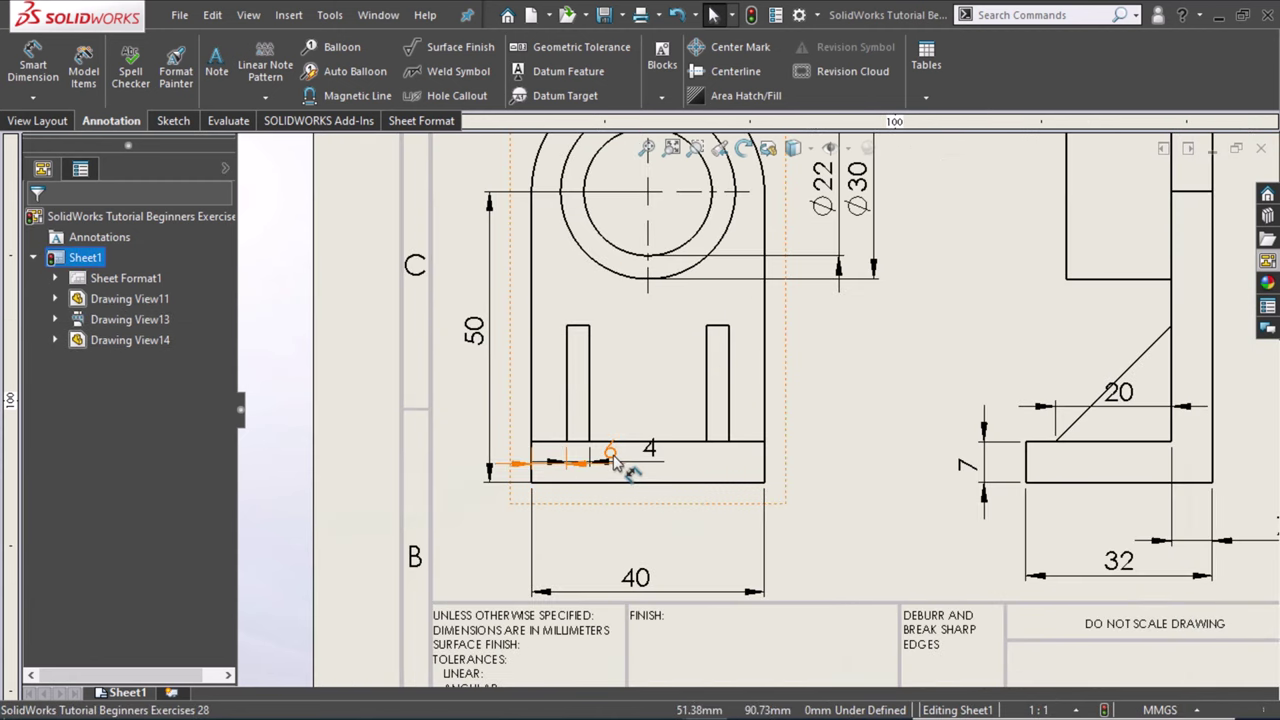
pyautogui.moveTo(613, 460)
pyautogui.keyDown('ctrl'); pyautogui.mouseDown()
pyautogui.moveTo(592, 555)
pyautogui.moveTo(551, 557)
pyautogui.mouseUp(); pyautogui.keyUp('ctrl')
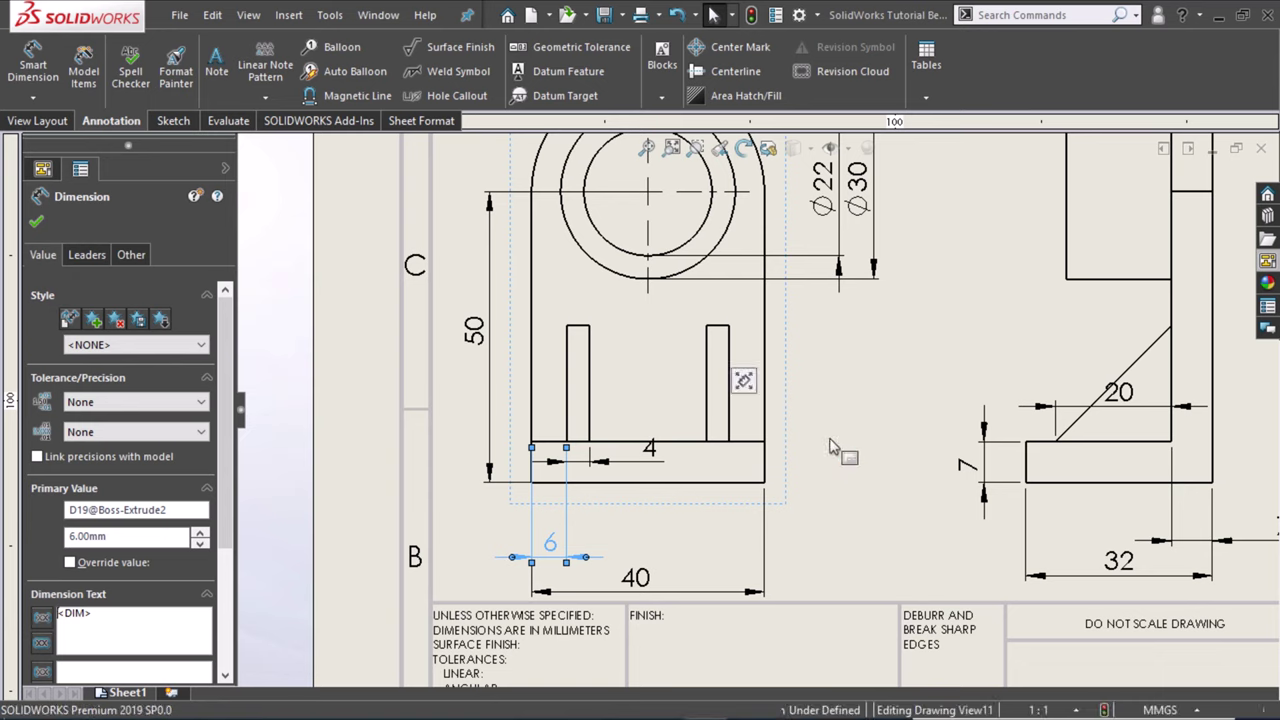
pyautogui.press('Escape')
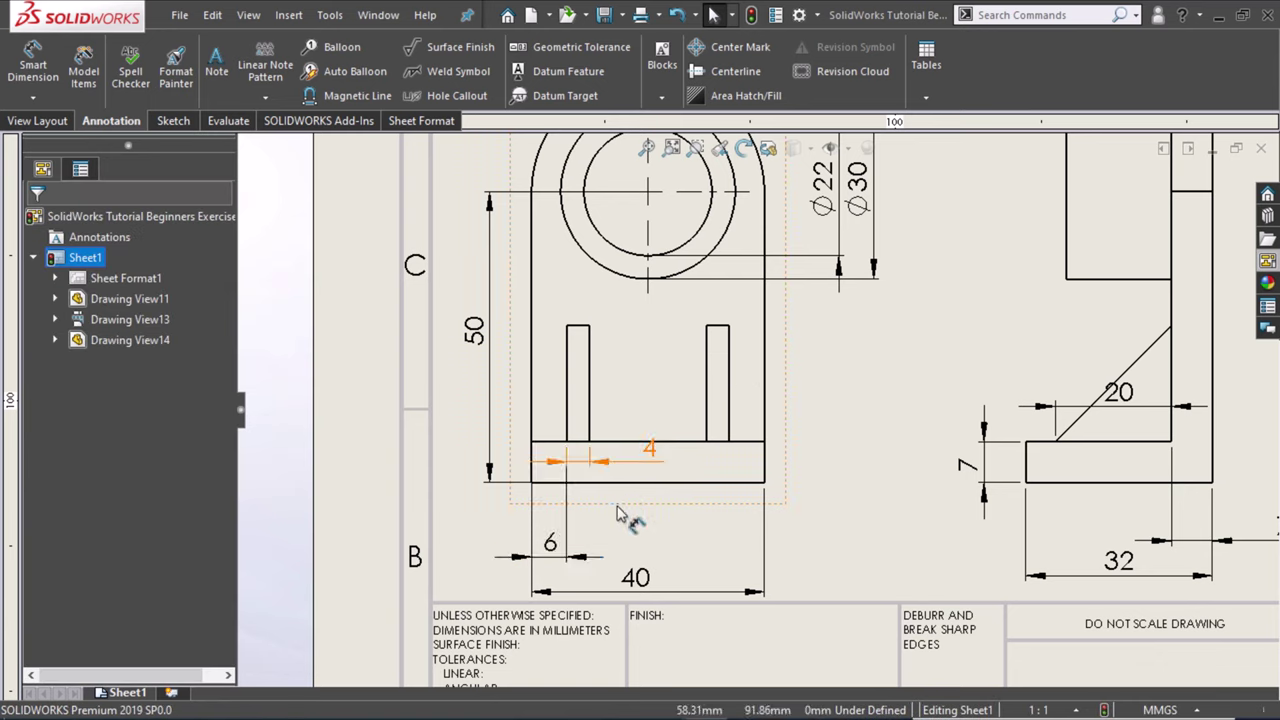
pyautogui.moveTo(585, 458); pyautogui.dragTo(612, 512)
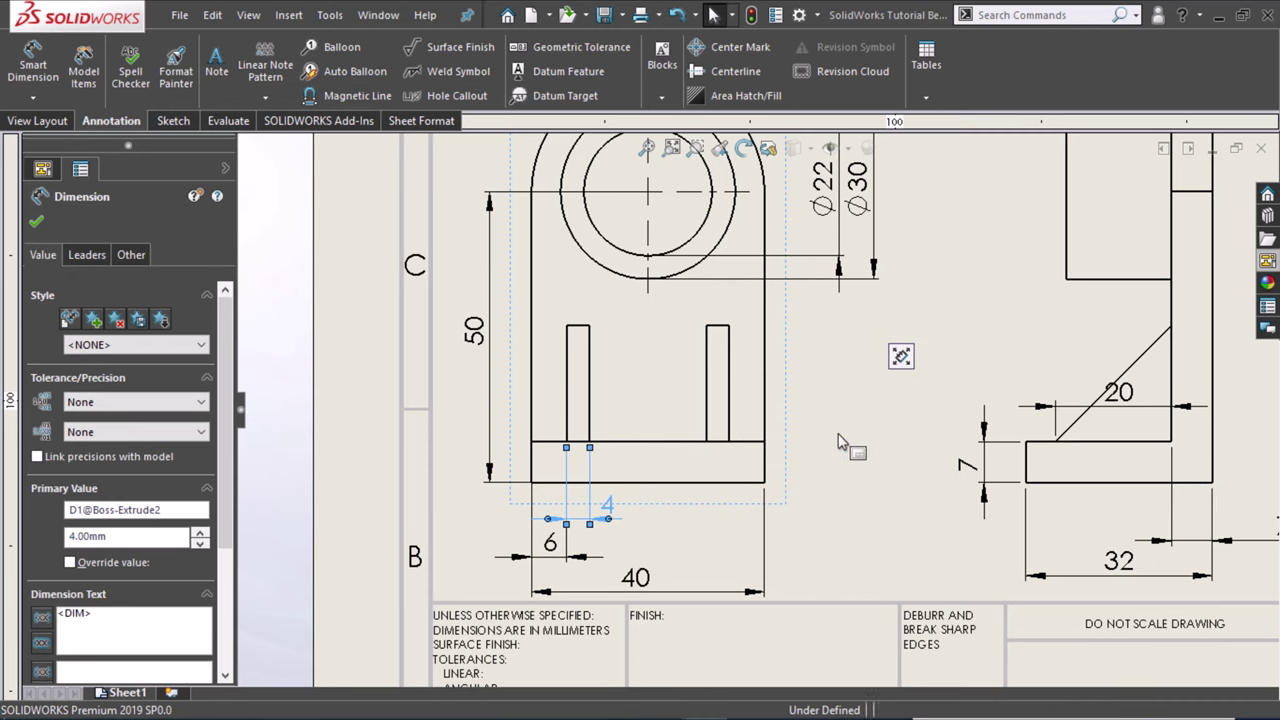
pyautogui.click(876, 396)
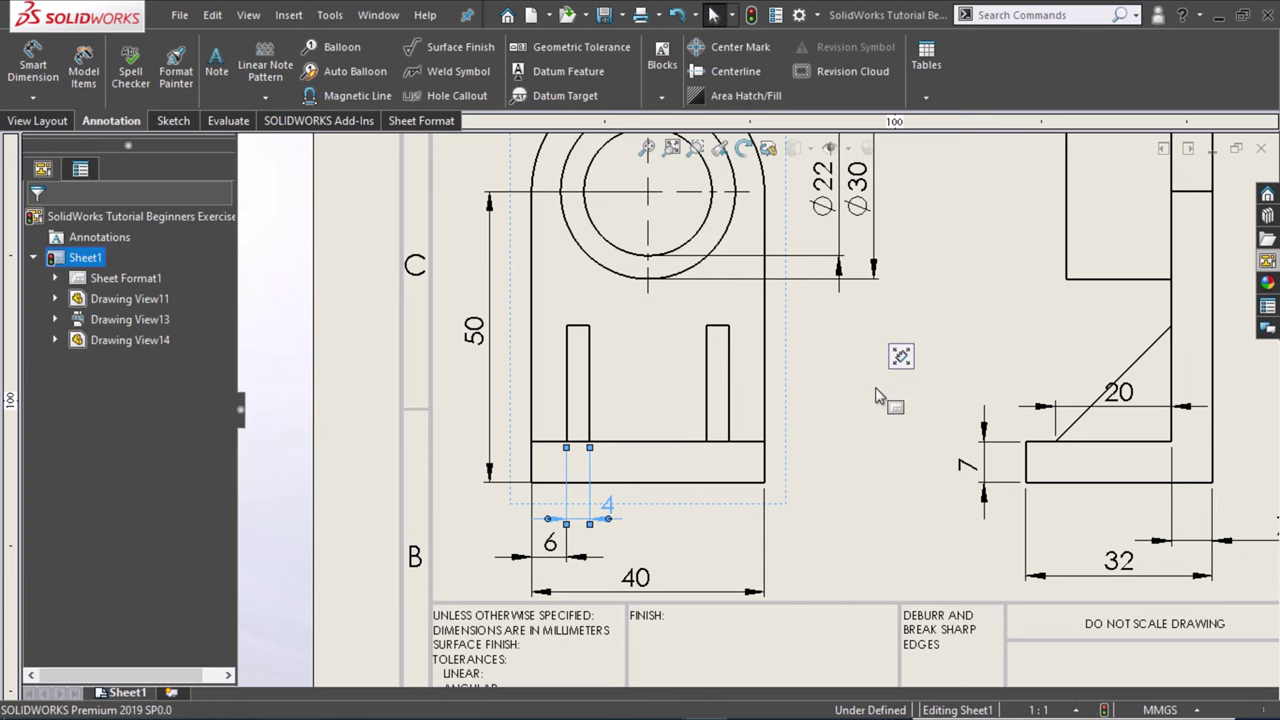
pyautogui.click(862, 479)
# Step: Move the 20 dimension below the side view's base
pyautogui.scroll(2, 824, 480)
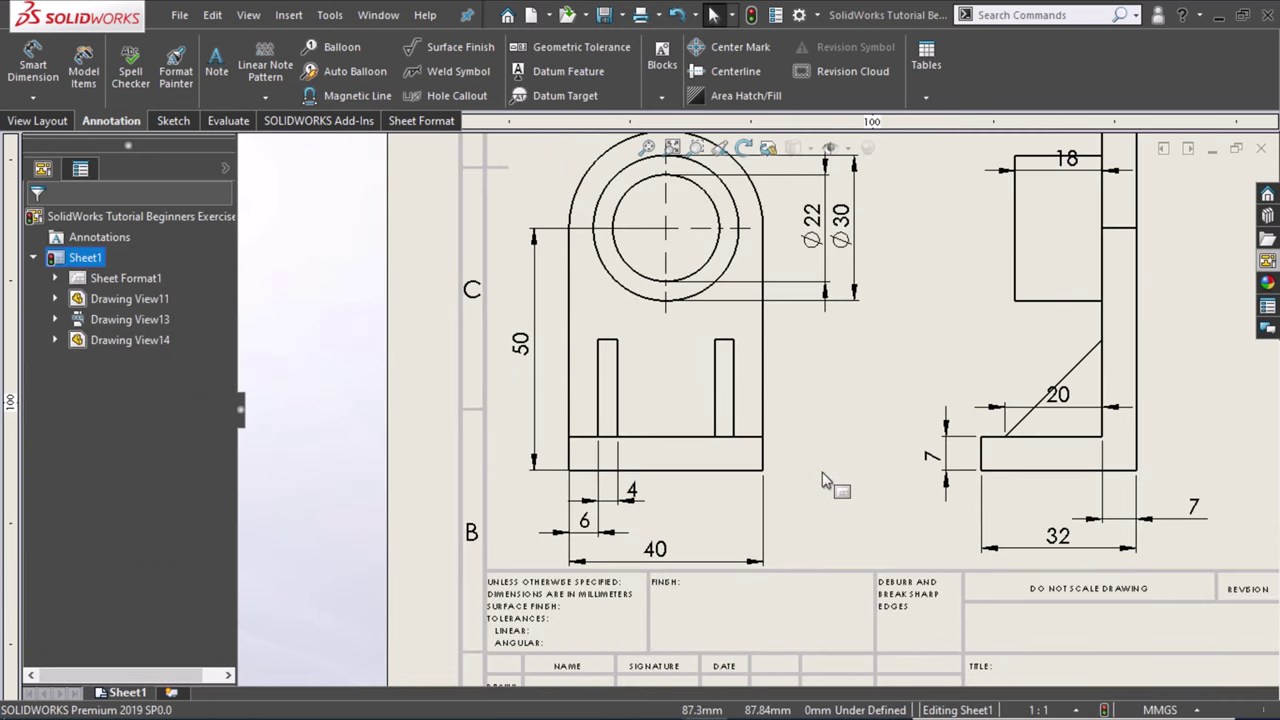
pyautogui.scroll(1, 824, 480)
pyautogui.scroll(-1, 1150, 475)
pyautogui.scroll(-2, 1137, 469)
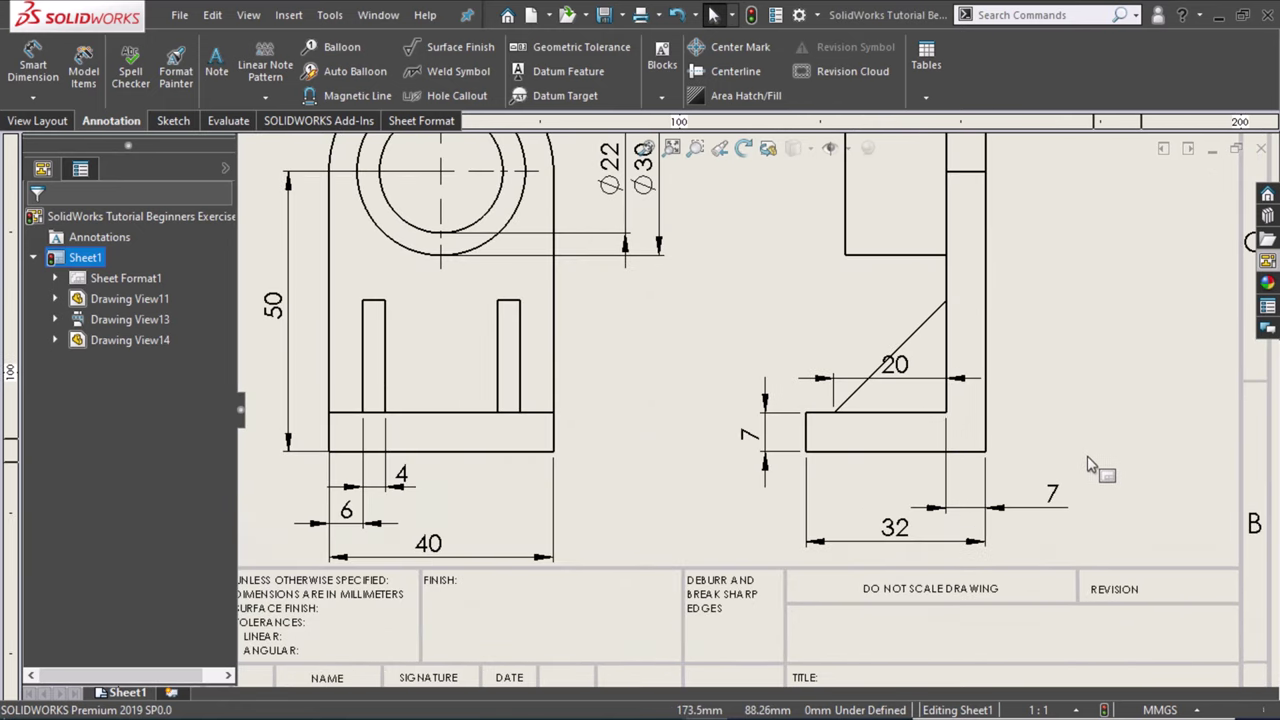
pyautogui.scroll(-1, 1100, 515)
pyautogui.moveTo(840, 447); pyautogui.dragTo(845, 488)
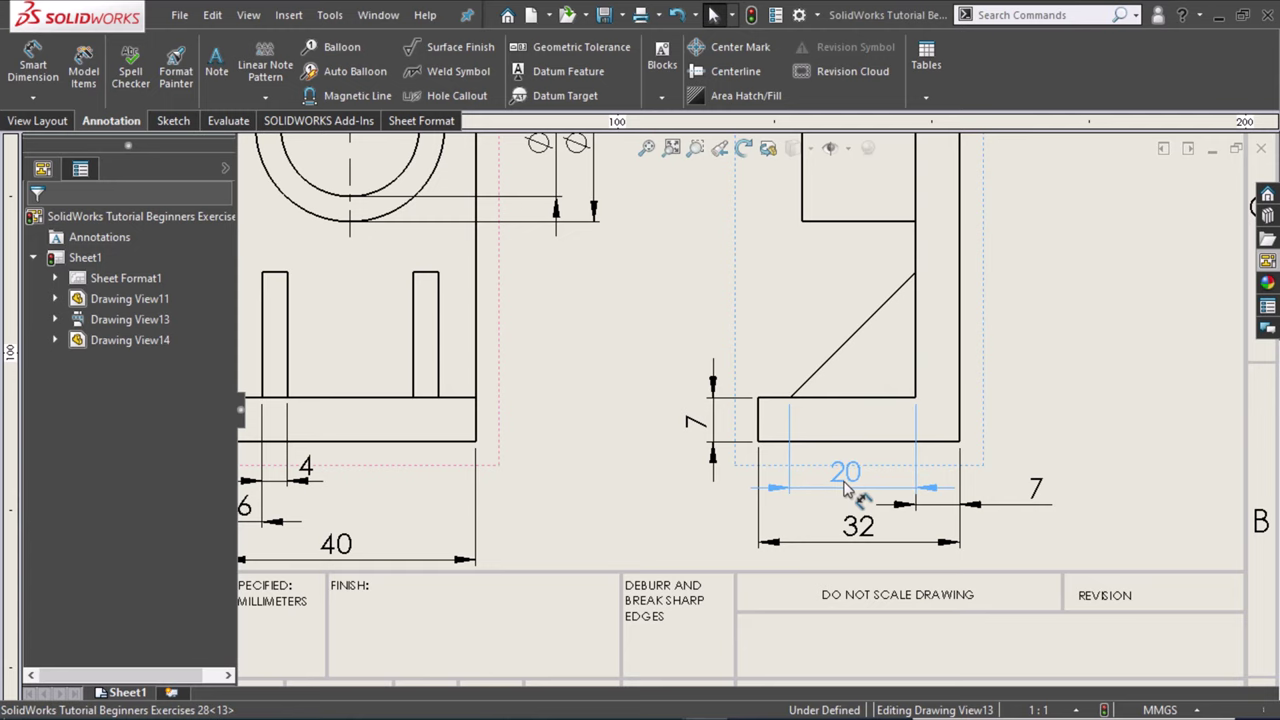
pyautogui.moveTo(845, 488); pyautogui.dragTo(845, 488)
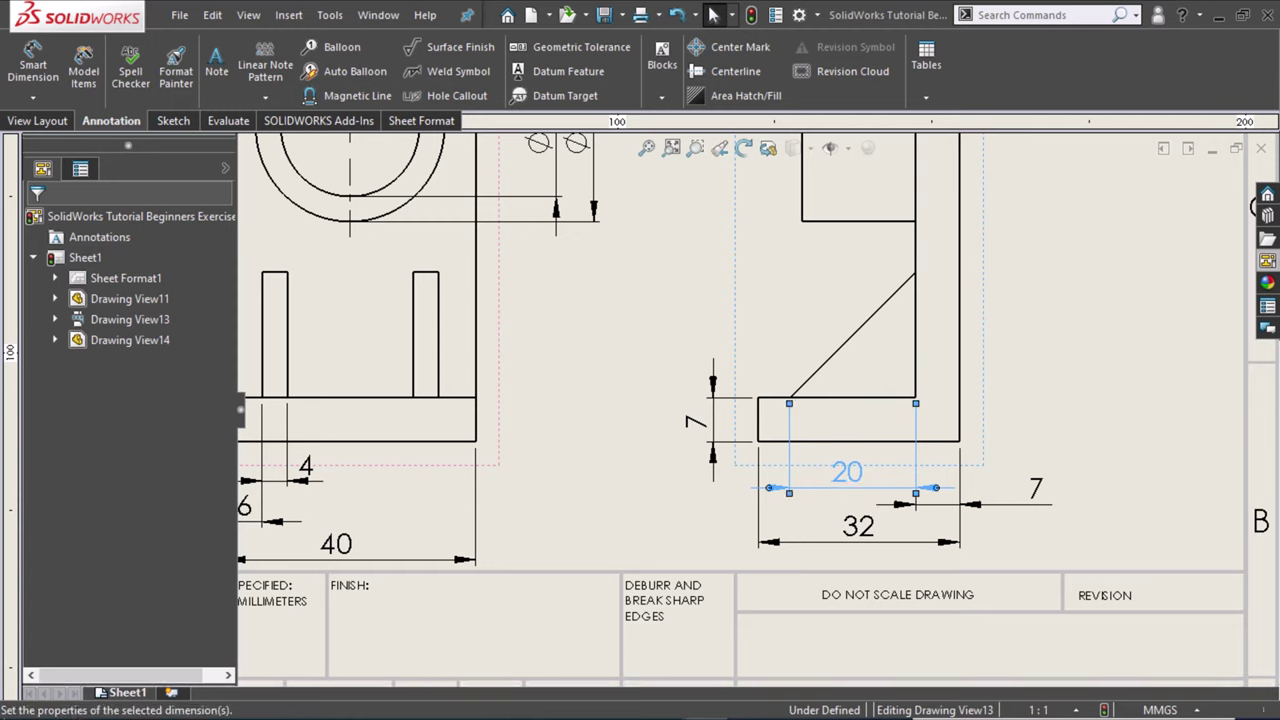
pyautogui.moveTo(500, 425); pyautogui.dragTo(502, 337)
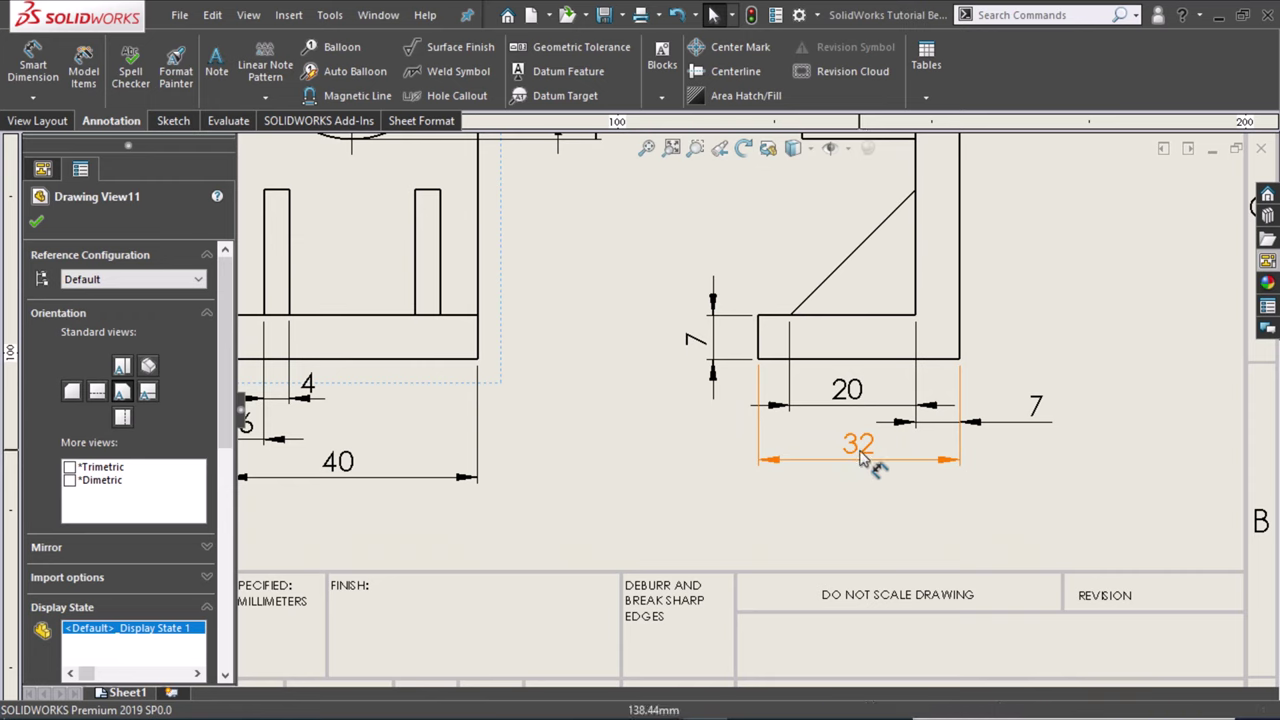
# Step: Lower the 32 dimension and place the 7 dimension beside it
pyautogui.moveTo(867, 497); pyautogui.dragTo(868, 503)
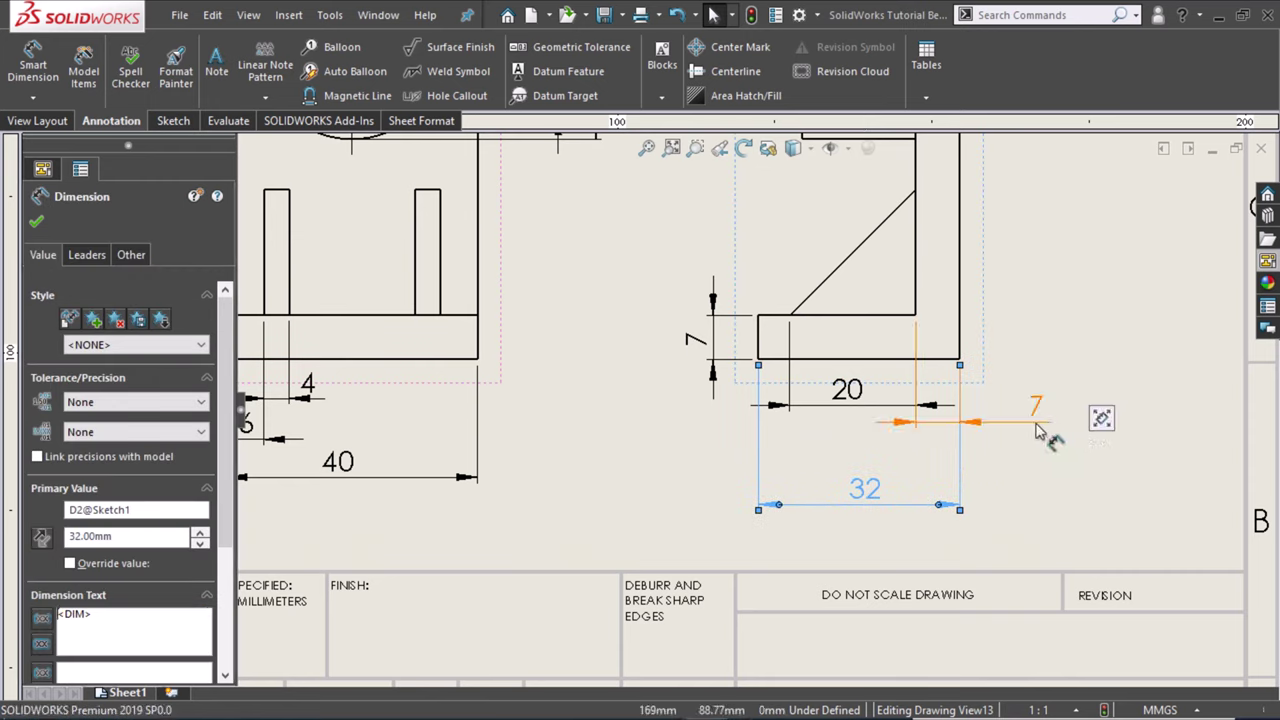
pyautogui.moveTo(1030, 437); pyautogui.dragTo(998, 453)
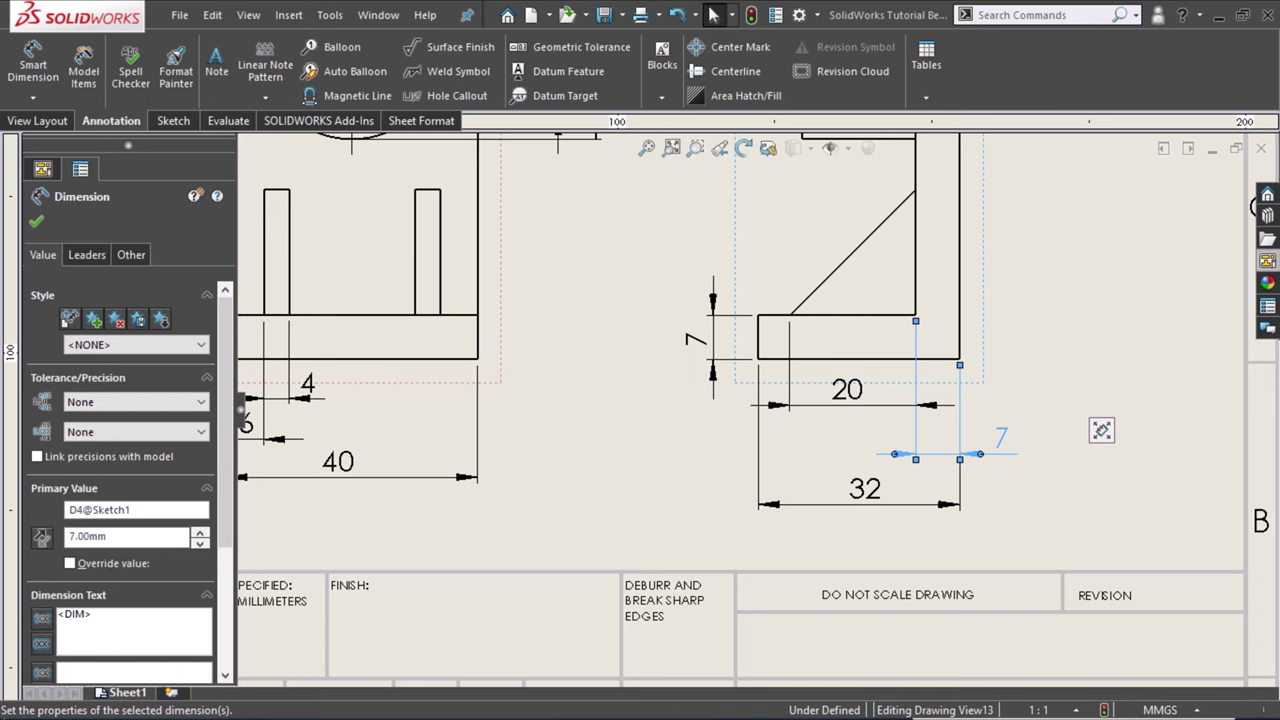
pyautogui.click(1097, 495)
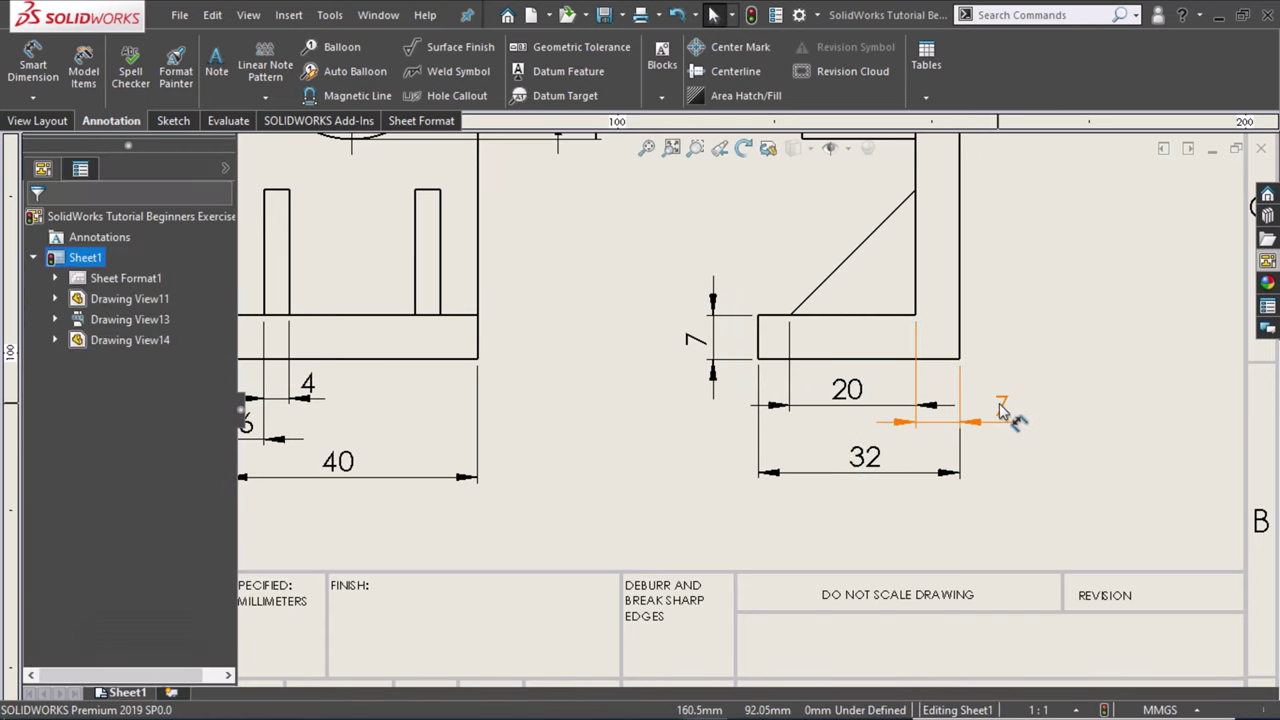
pyautogui.moveTo(1000, 410); pyautogui.dragTo(940, 442)
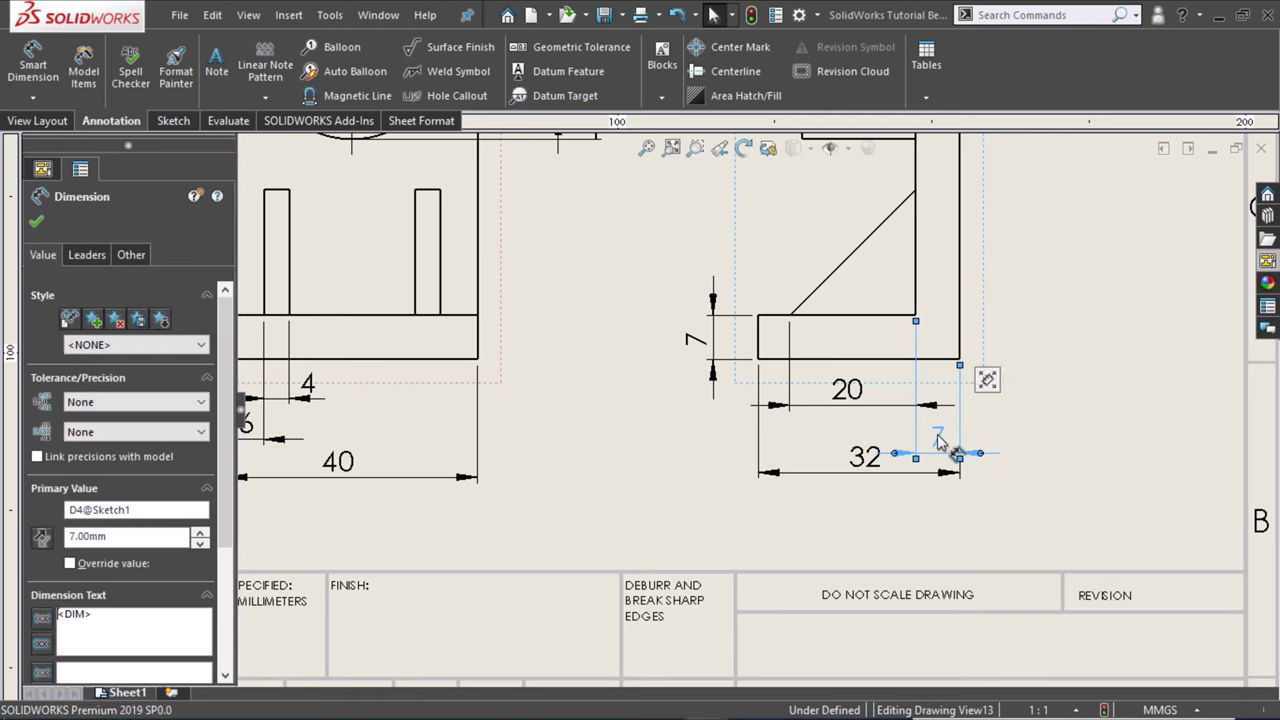
pyautogui.click(648, 445)
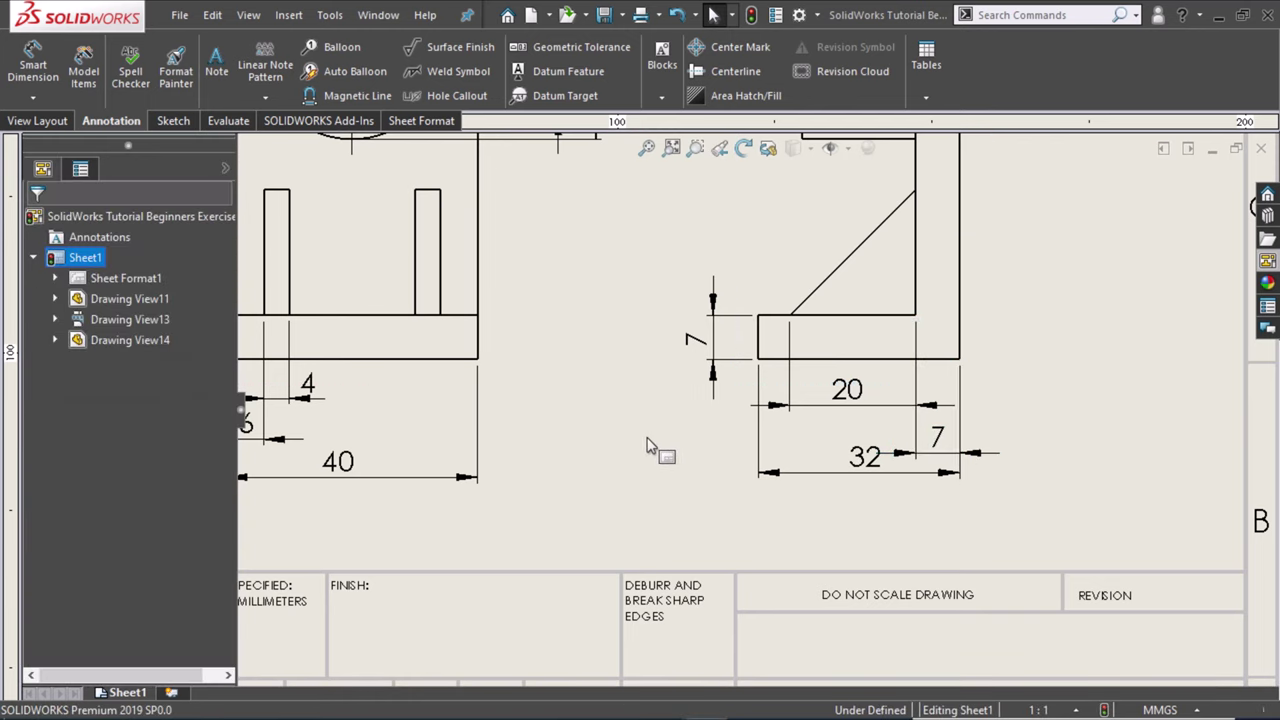
# Step: Drop the 32 dimension slightly lower and zoom to fit the whole sheet
pyautogui.moveTo(862, 500); pyautogui.dragTo(858, 502)
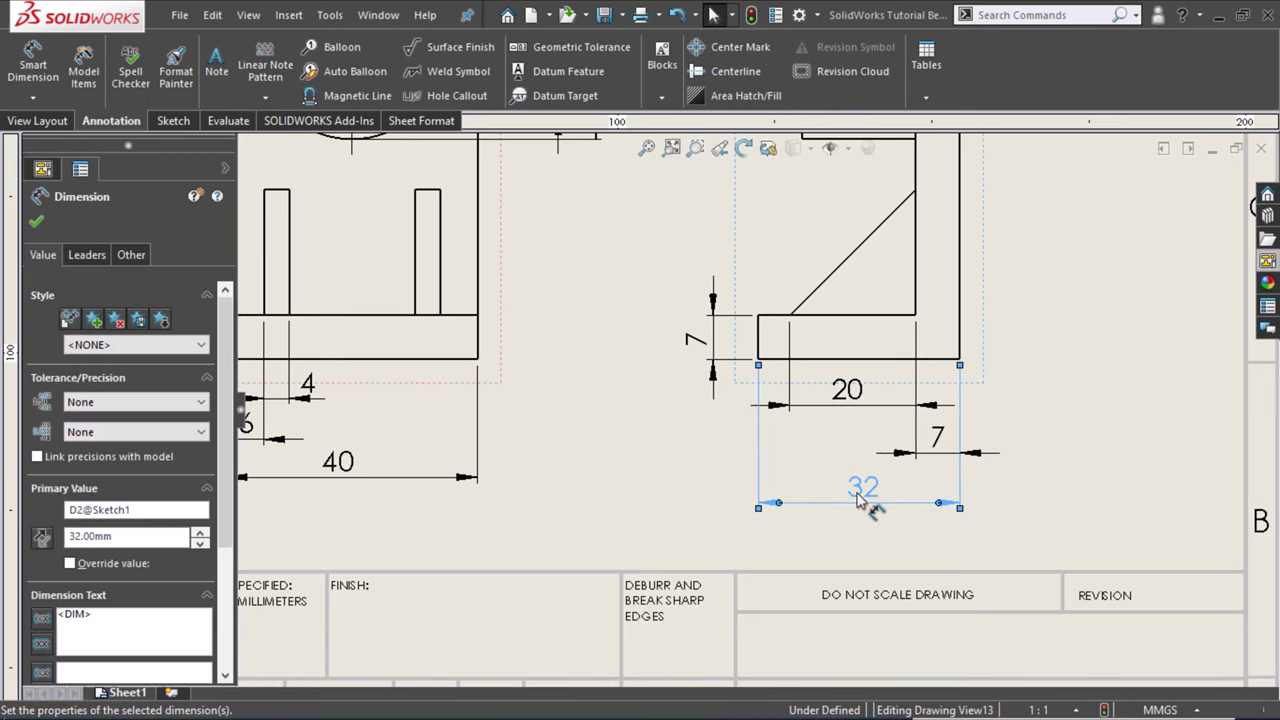
pyautogui.click(590, 463)
pyautogui.press('z')
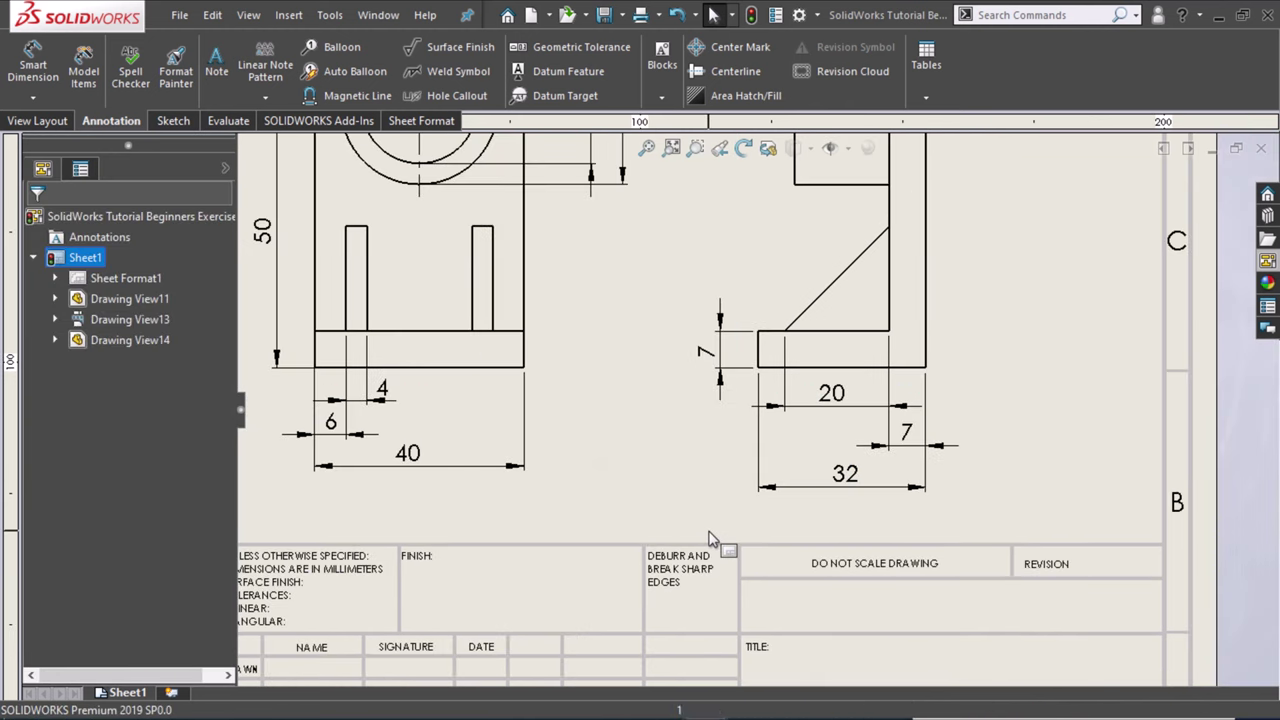
pyautogui.press('z')
pyautogui.press('z')
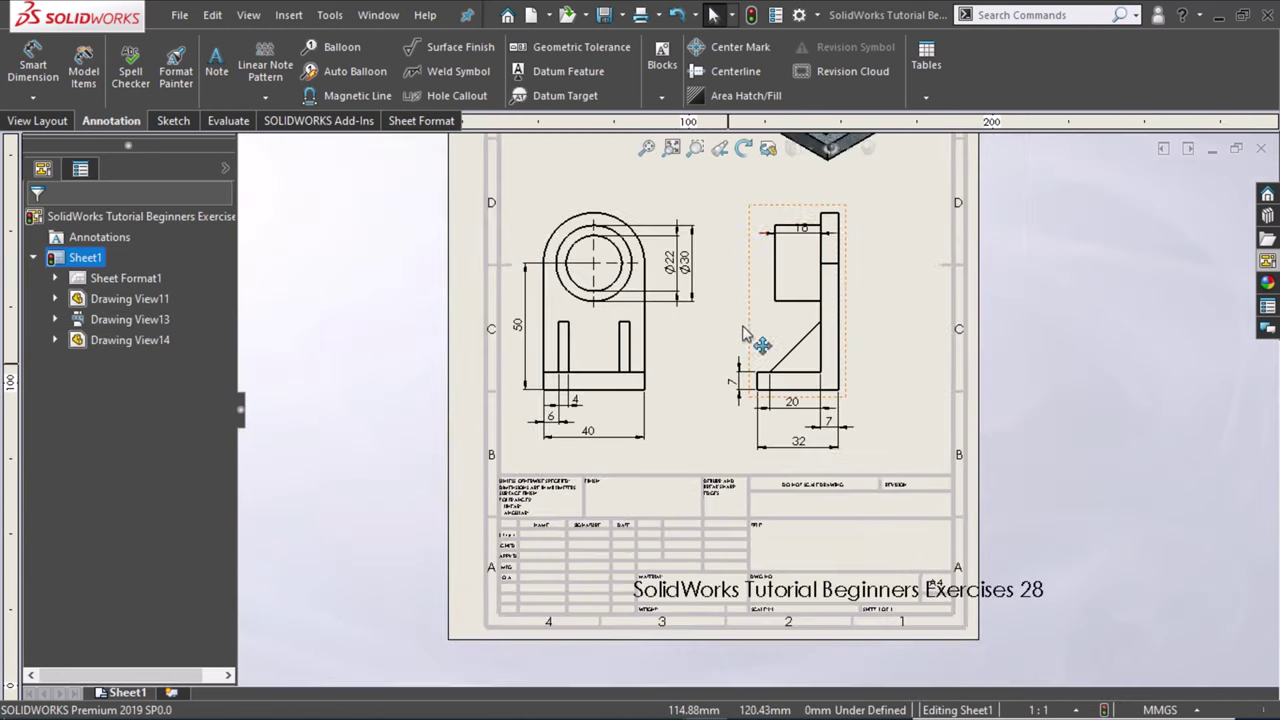
# Step: Drag the side view's 18 dimension down to sit just beneath the upper block
pyautogui.scroll(-2, 790, 300)
pyautogui.scroll(-2, 800, 305)
pyautogui.scroll(-2, 800, 305)
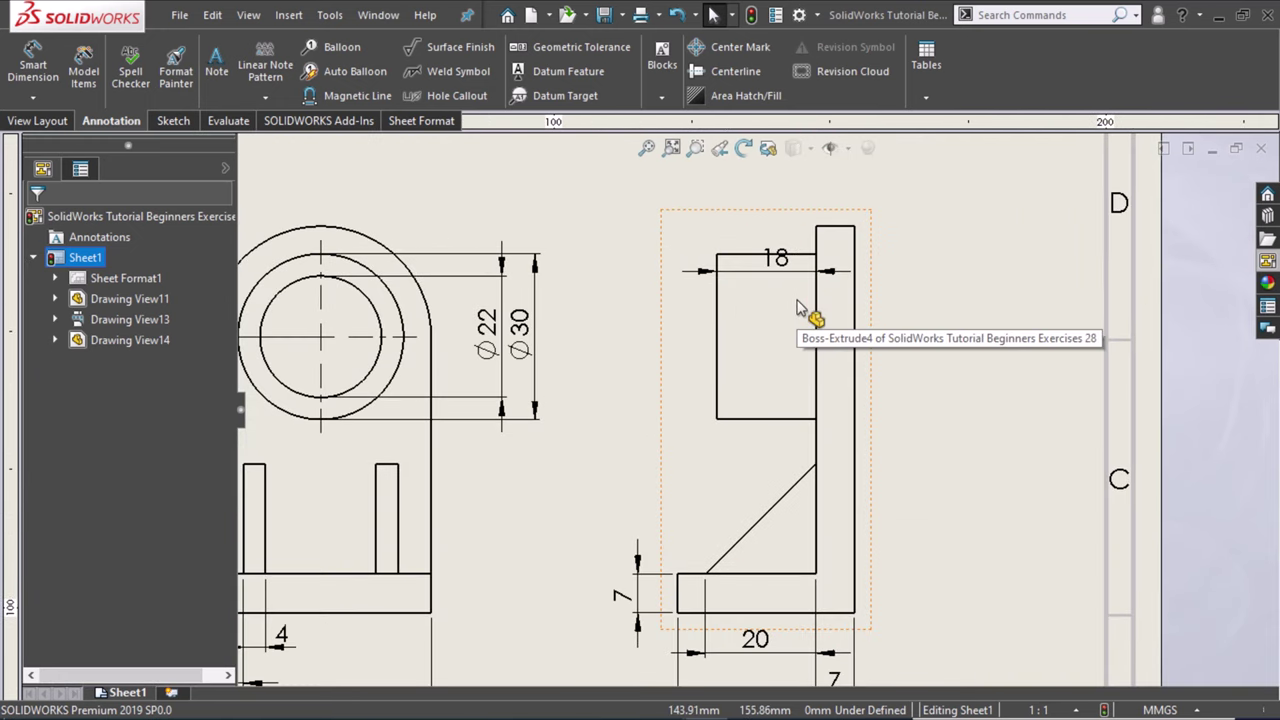
pyautogui.moveTo(778, 252); pyautogui.dragTo(773, 206)
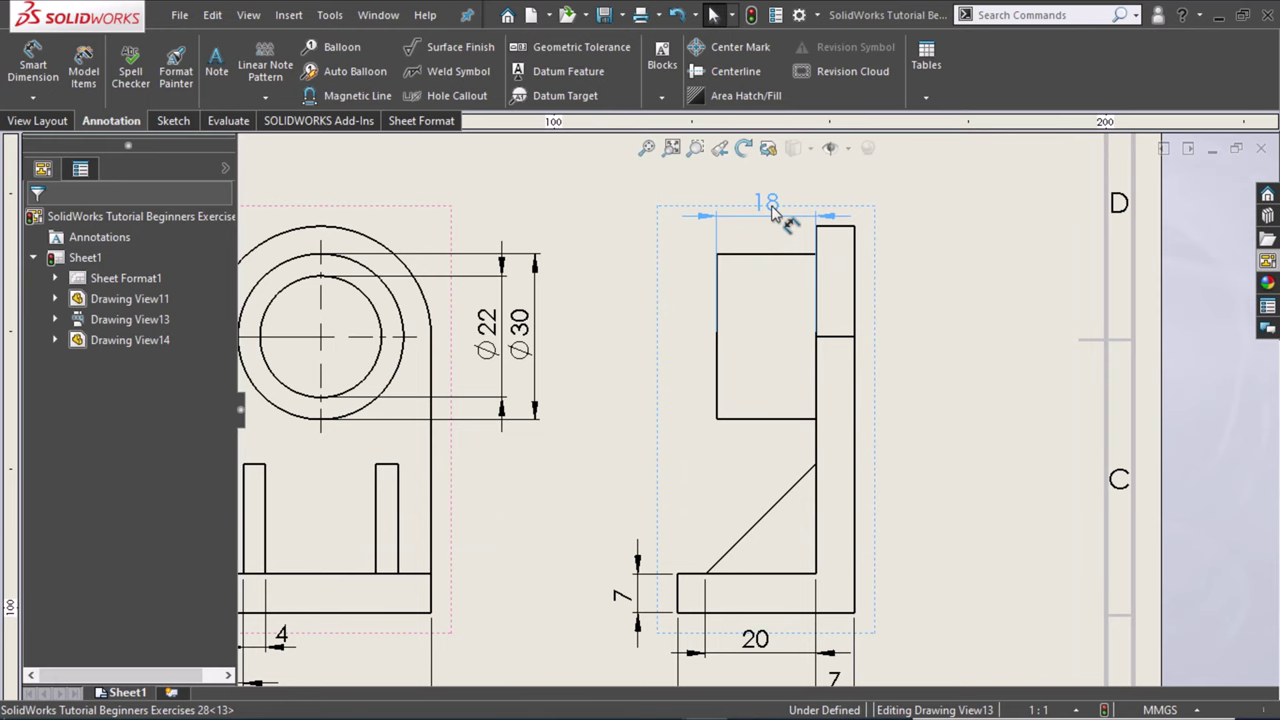
pyautogui.moveTo(772, 210); pyautogui.dragTo(778, 446)
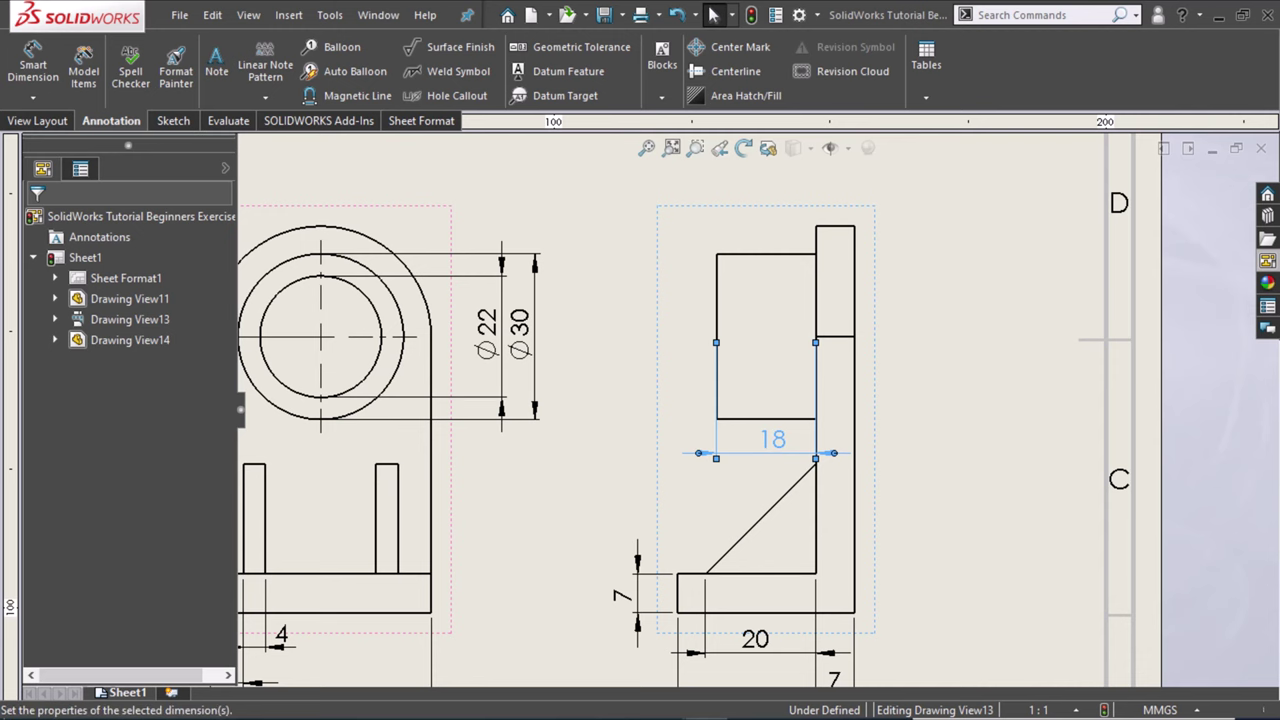
pyautogui.click(1034, 409)
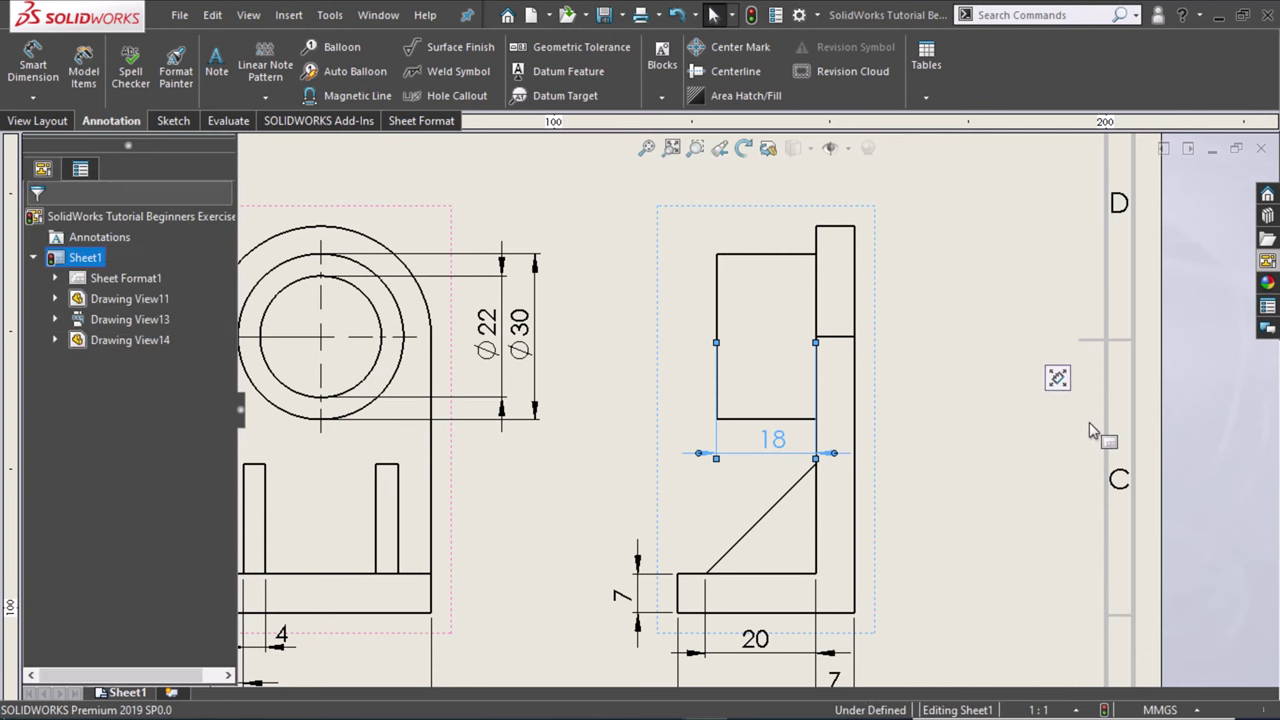
pyautogui.press('f')
pyautogui.scroll(2, 480, 350)
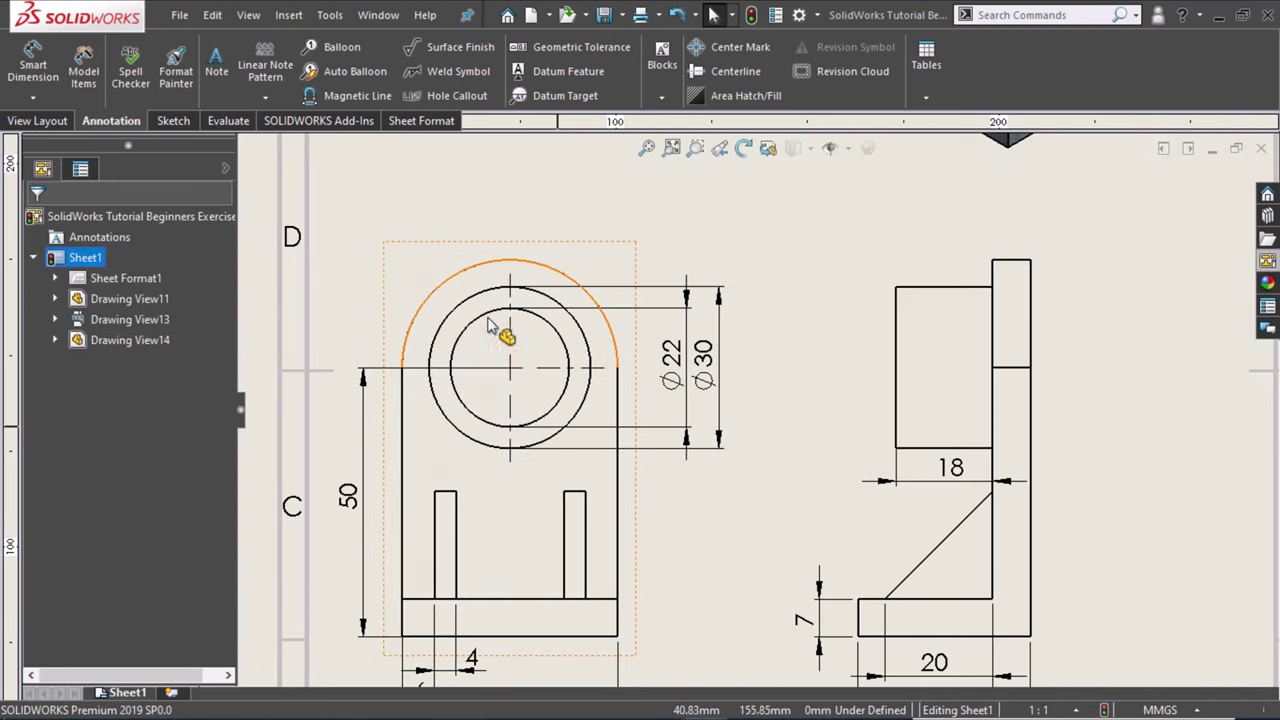
pyautogui.click(648, 316)
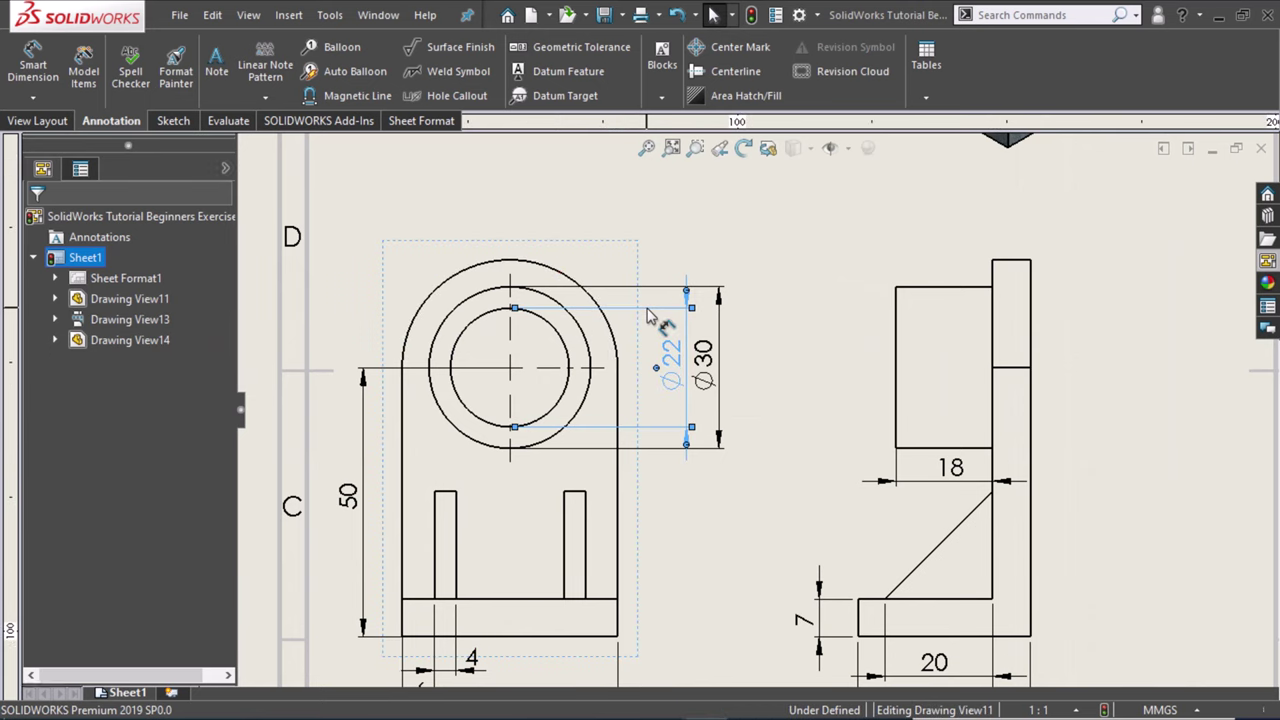
# Step: Delete the existing Ø22 and Ø30 diameter dimensions from the front view
pyautogui.press('Delete')
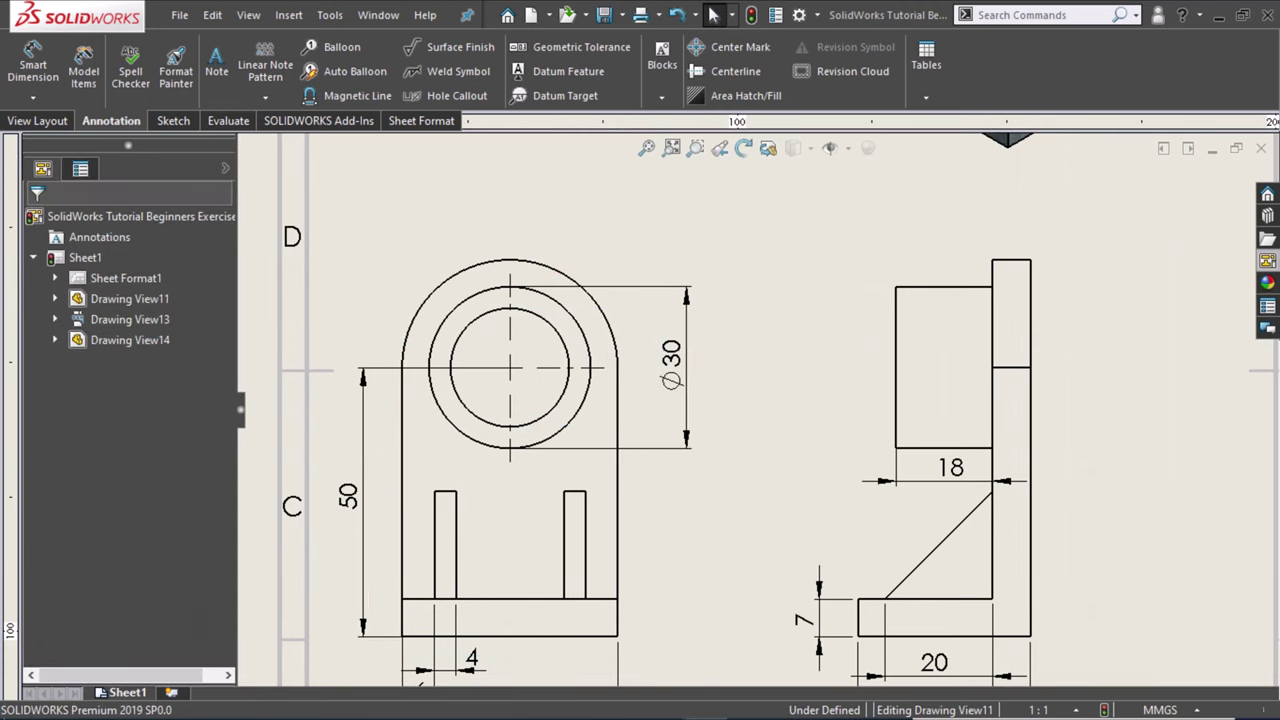
pyautogui.click(640, 293)
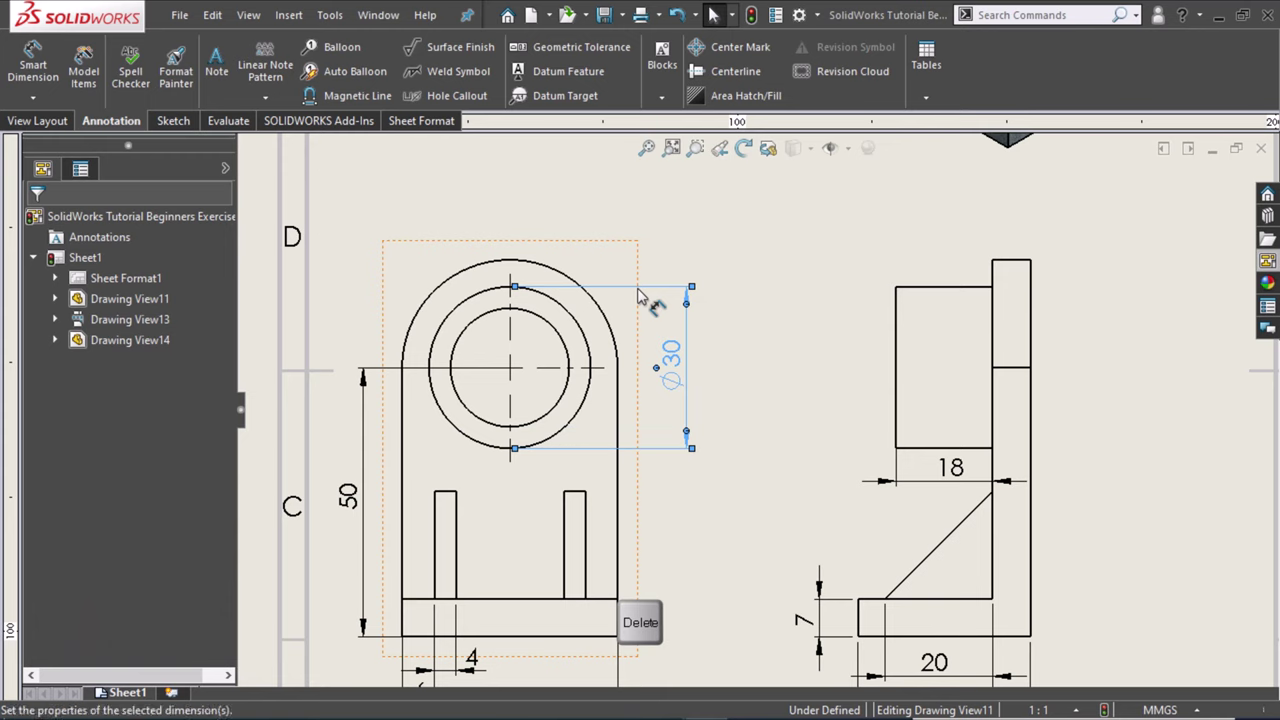
pyautogui.press('Delete')
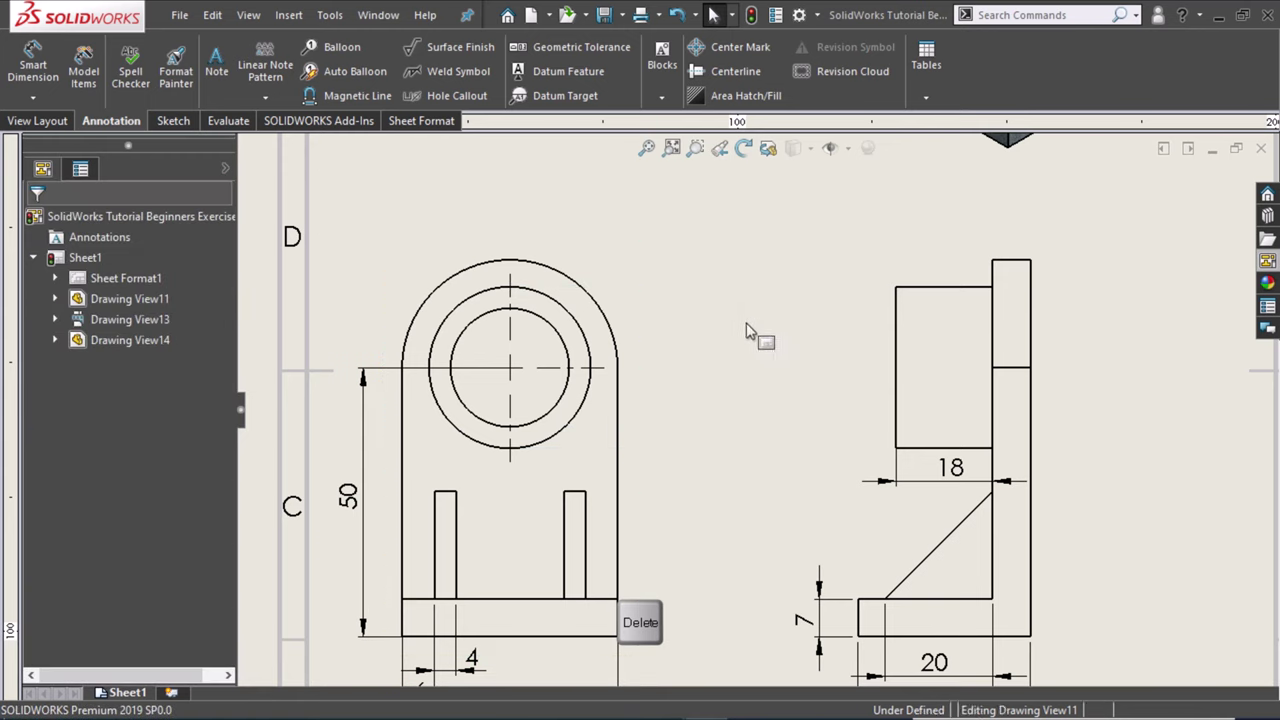
pyautogui.click(748, 332)
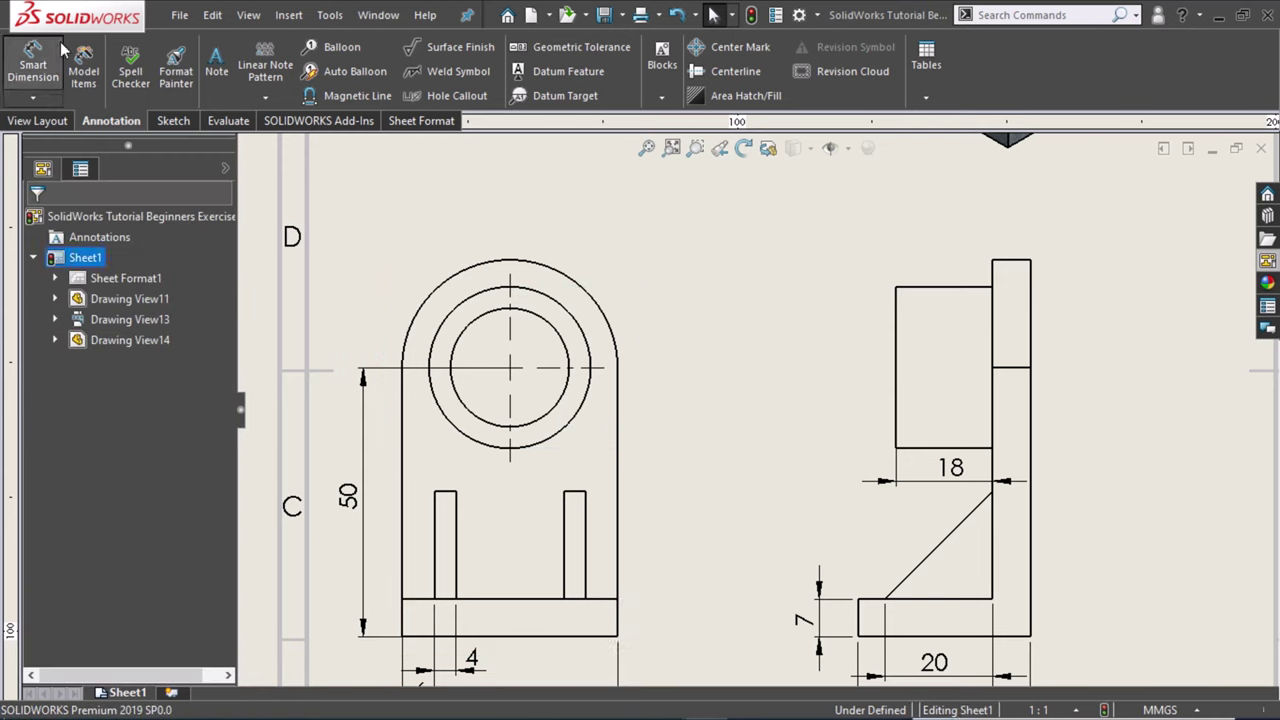
# Step: Re-dimension the inner hole as Ø22 and the outer boss as Ø30 with Smart Dimension
pyautogui.click(33, 62)
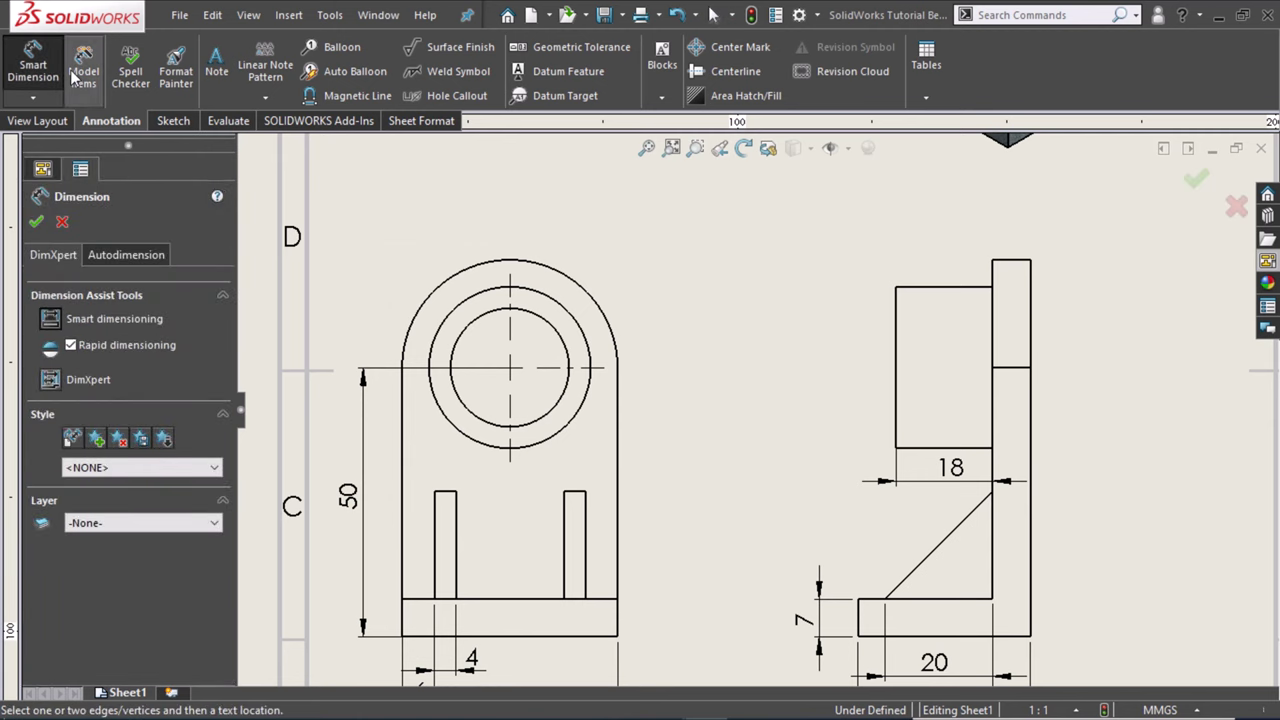
pyautogui.click(570, 335)
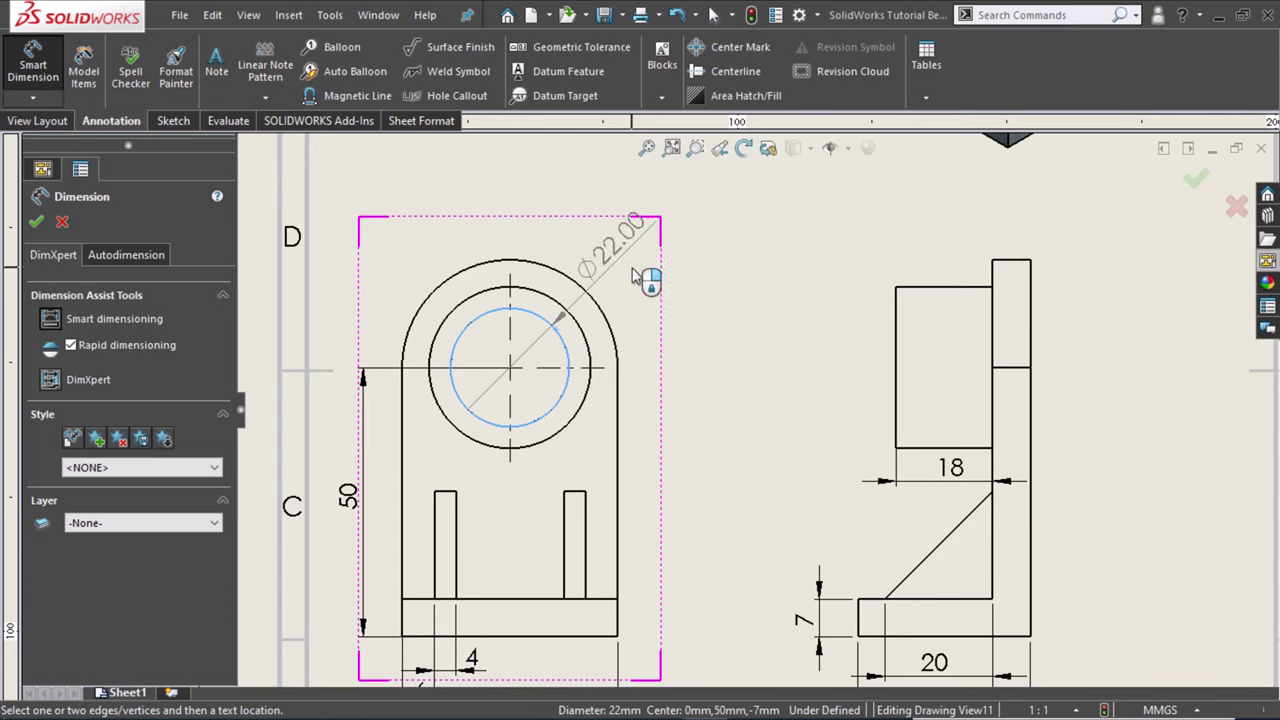
pyautogui.click(637, 278)
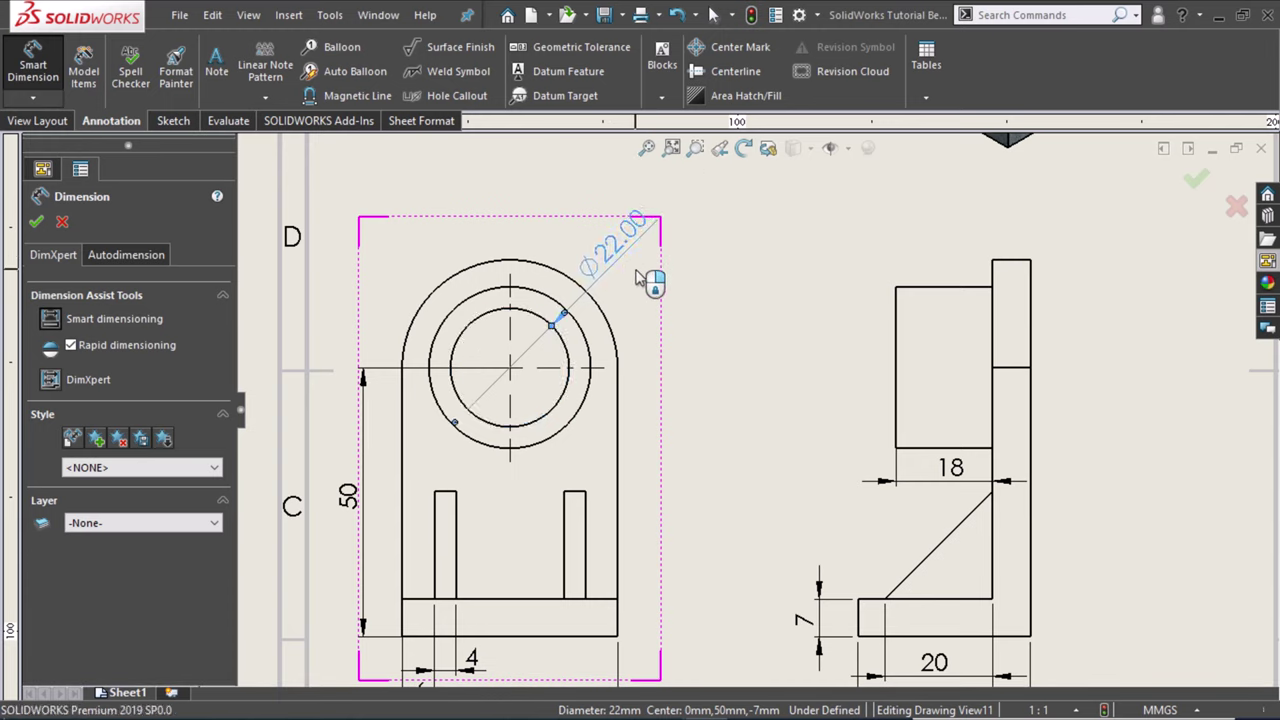
pyautogui.click(593, 352)
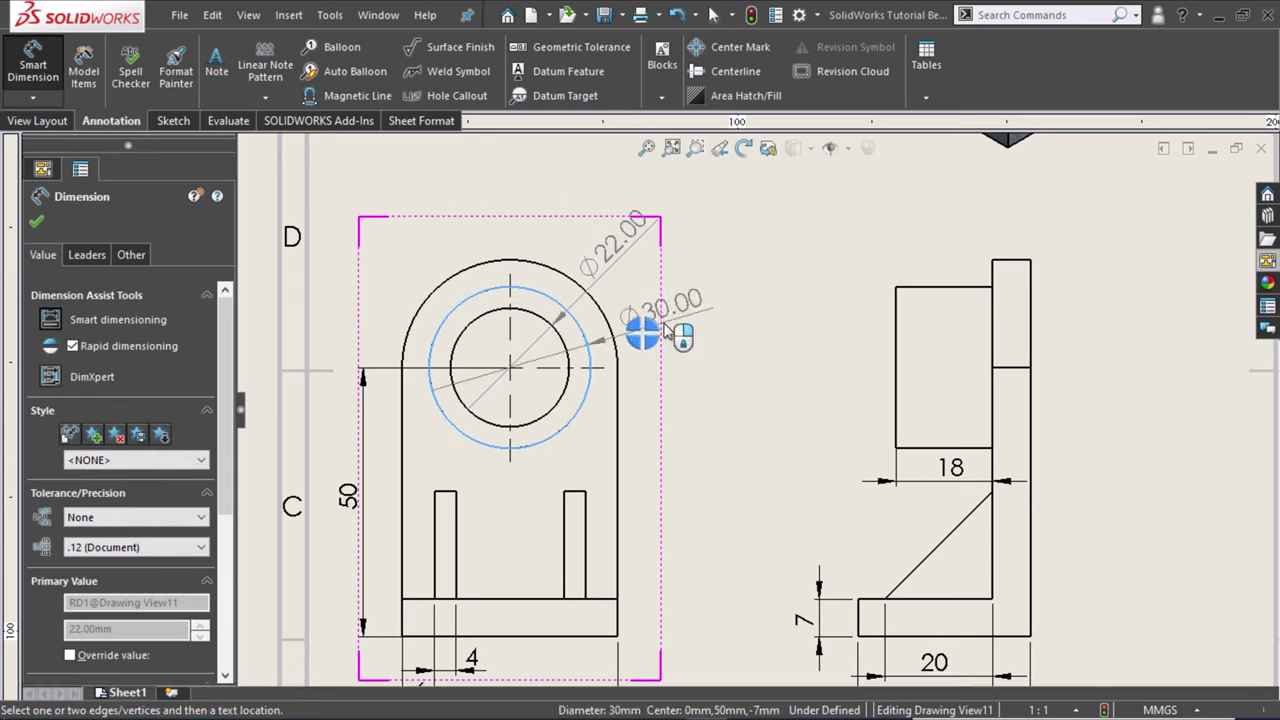
pyautogui.click(661, 322)
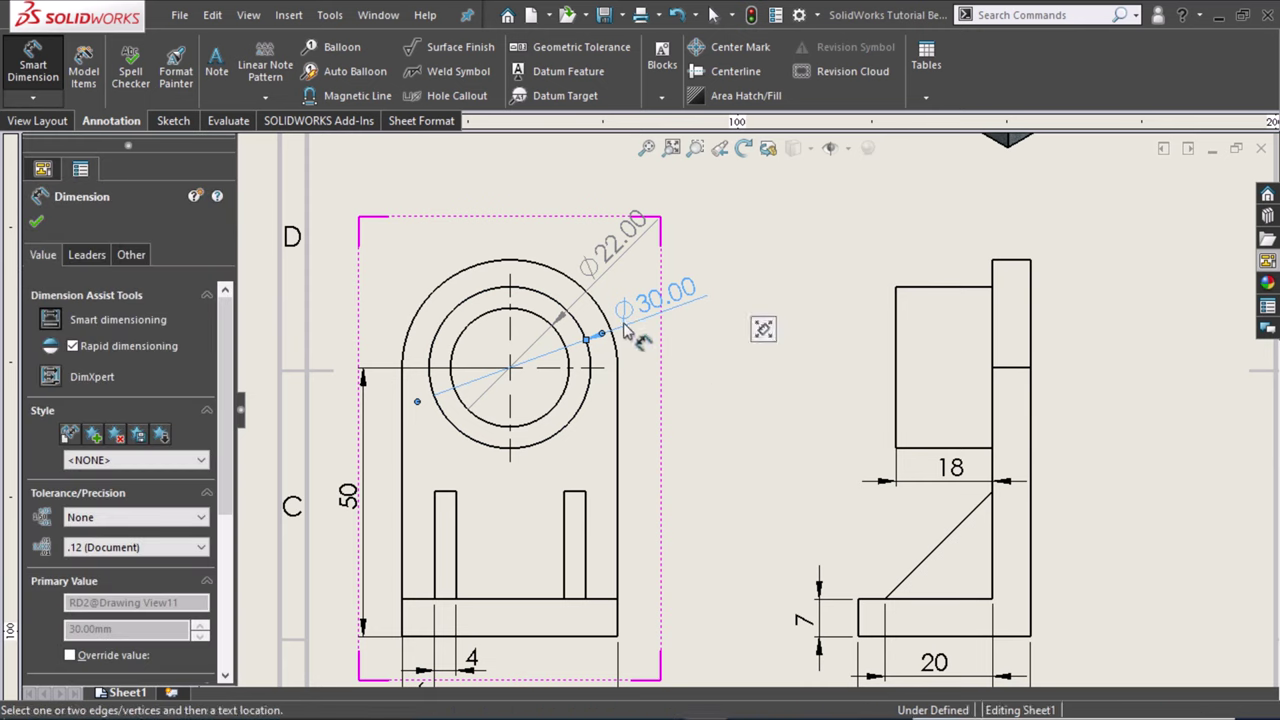
pyautogui.click(381, 196)
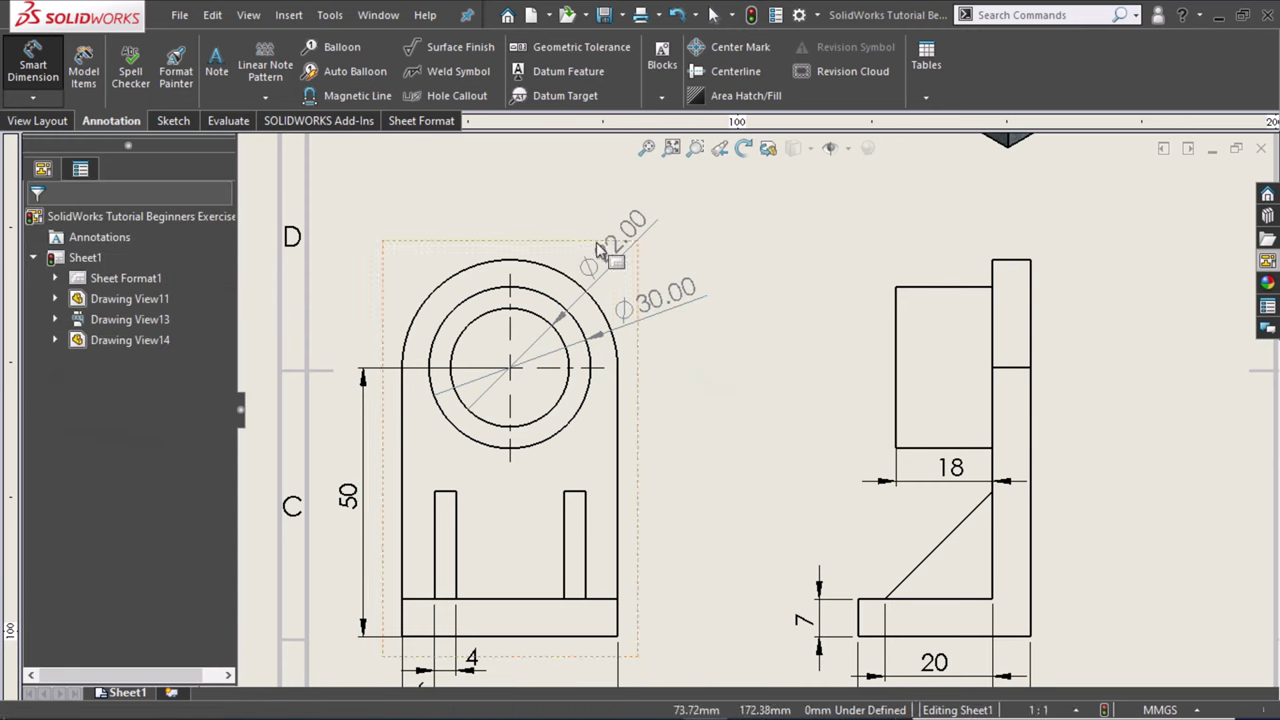
pyautogui.press('Escape')
# Step: Set both diameter dimensions' precision to None so they show no decimals
pyautogui.click(678, 316)
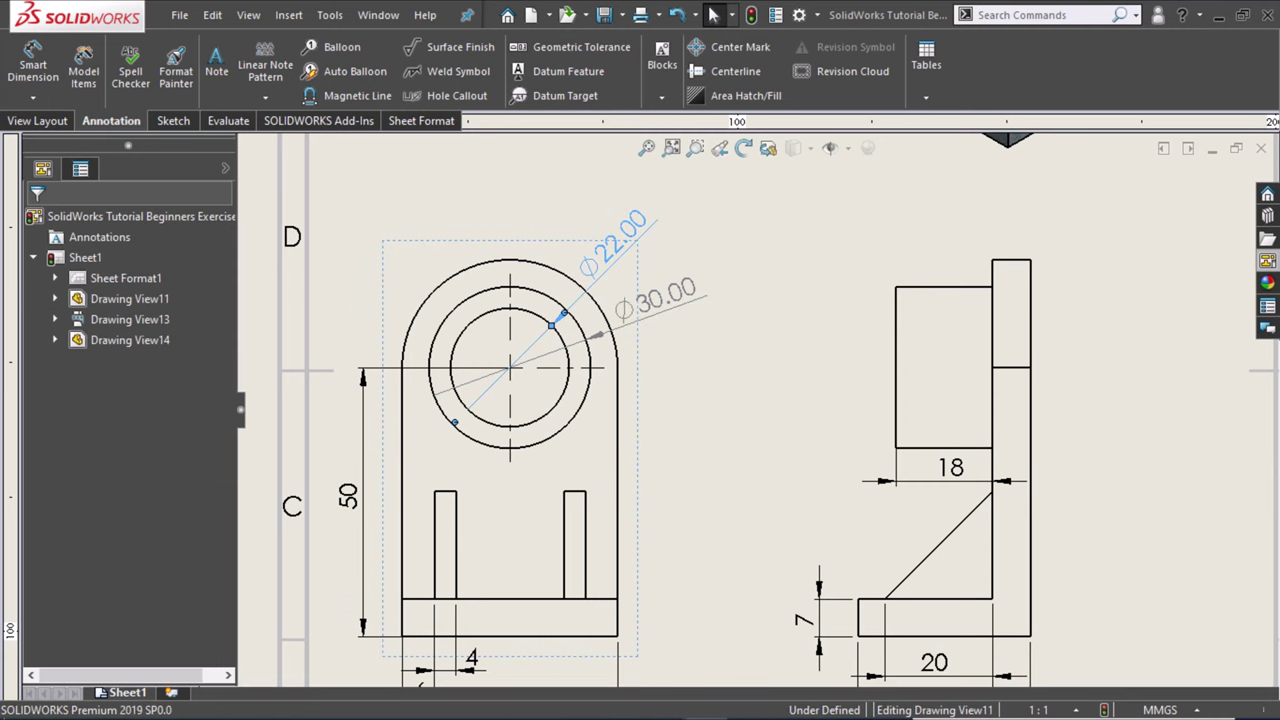
pyautogui.keyDown('shift'); pyautogui.click(660, 303); pyautogui.keyUp('shift')
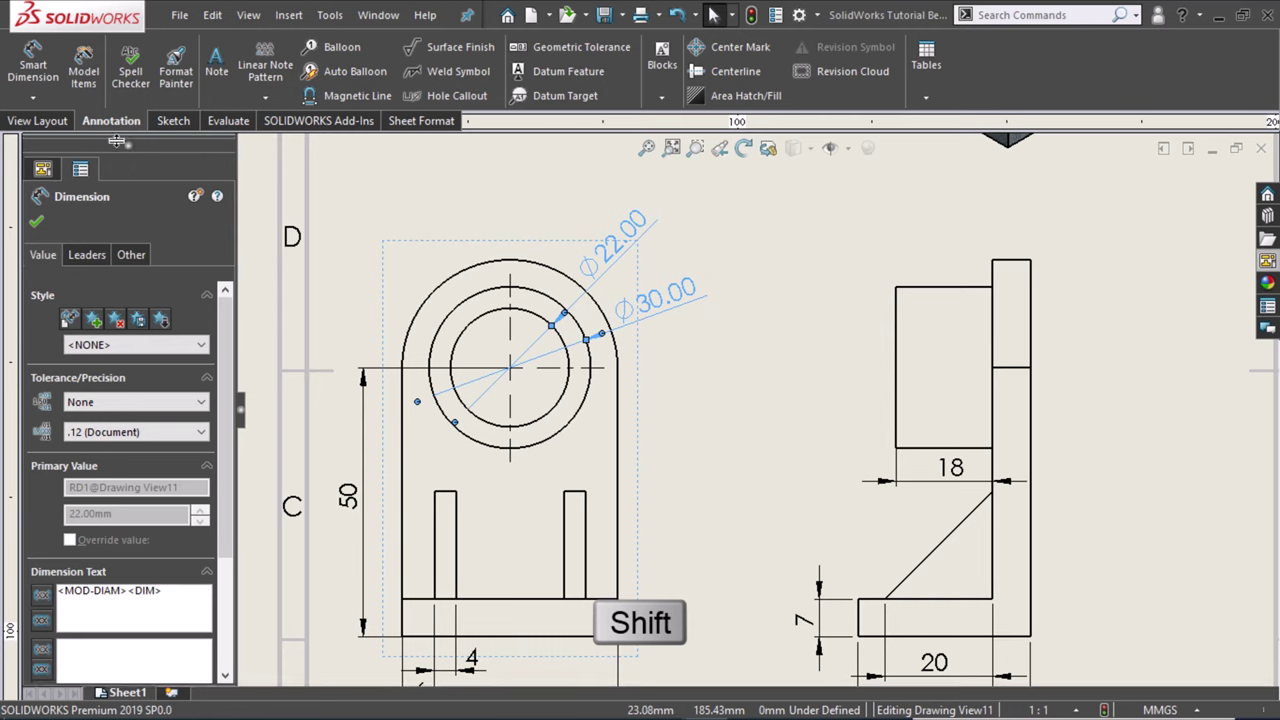
pyautogui.click(135, 431)
pyautogui.click(130, 447)
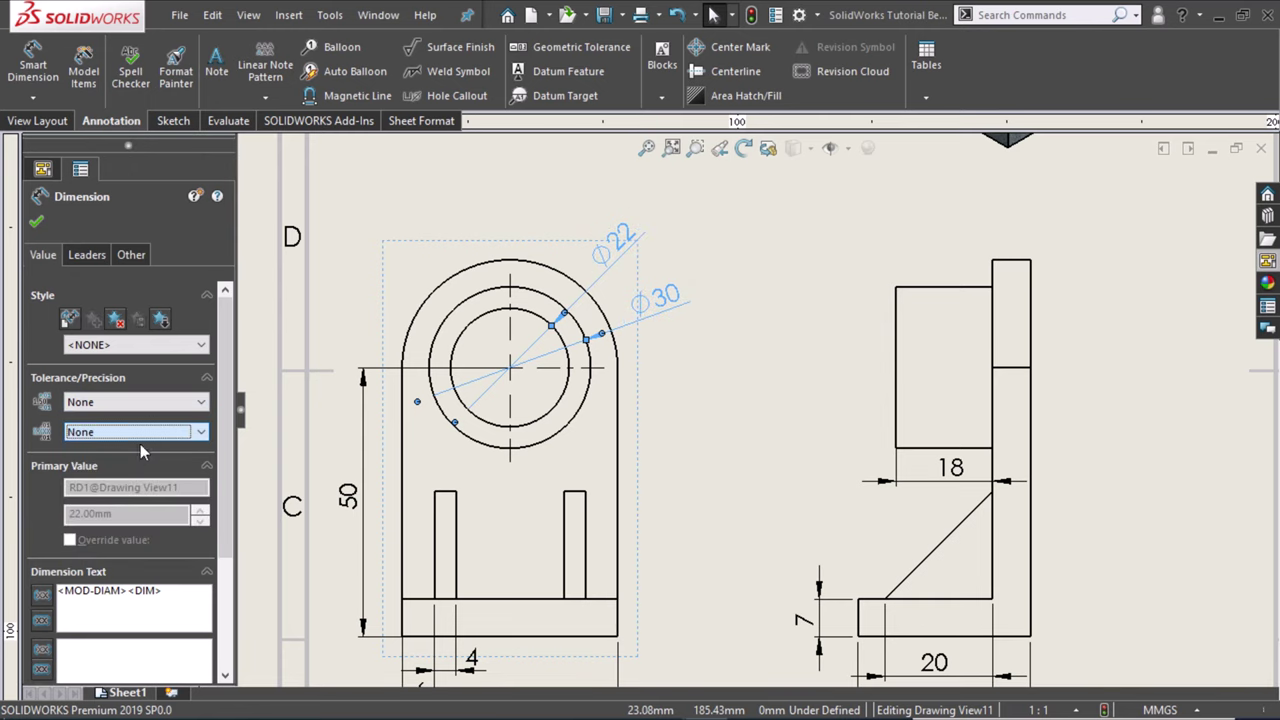
# Step: Fit the sheet to the window and move the isometric view further left
pyautogui.click(423, 186)
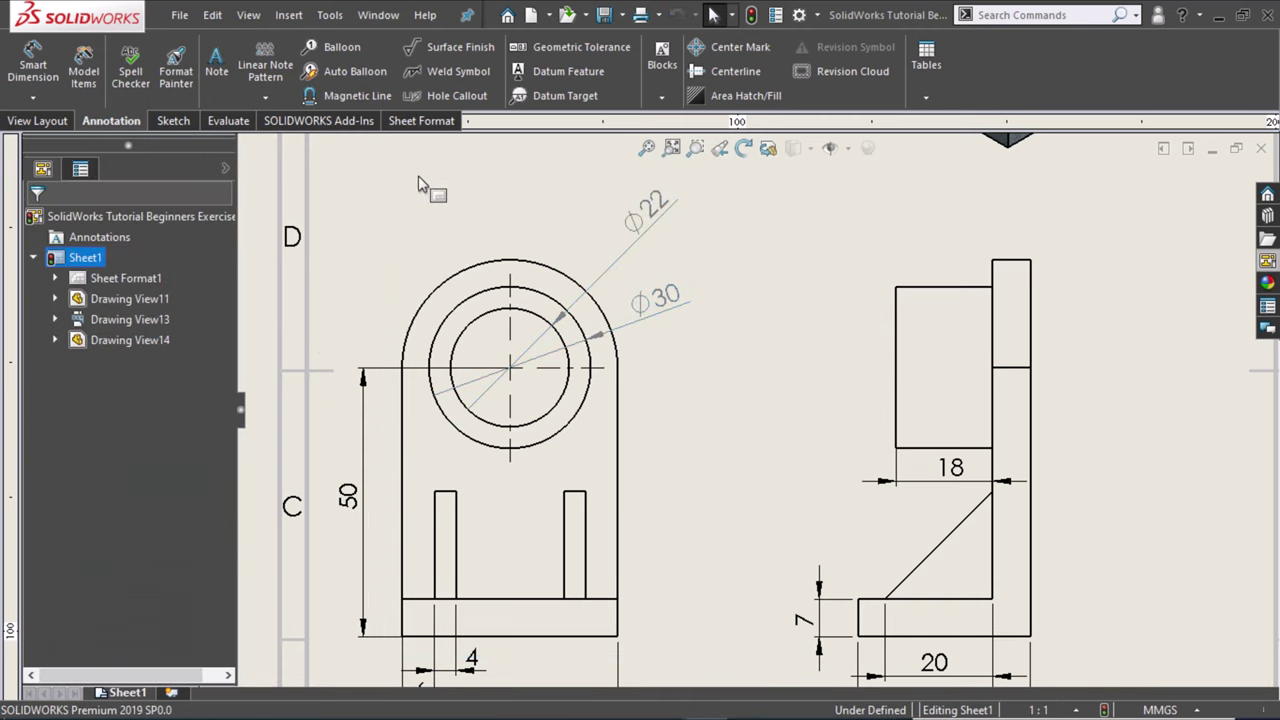
pyautogui.scroll(-2, 420, 185)
pyautogui.scroll(1, 422, 188)
pyautogui.scroll(1, 431, 212)
pyautogui.scroll(1, 434, 212)
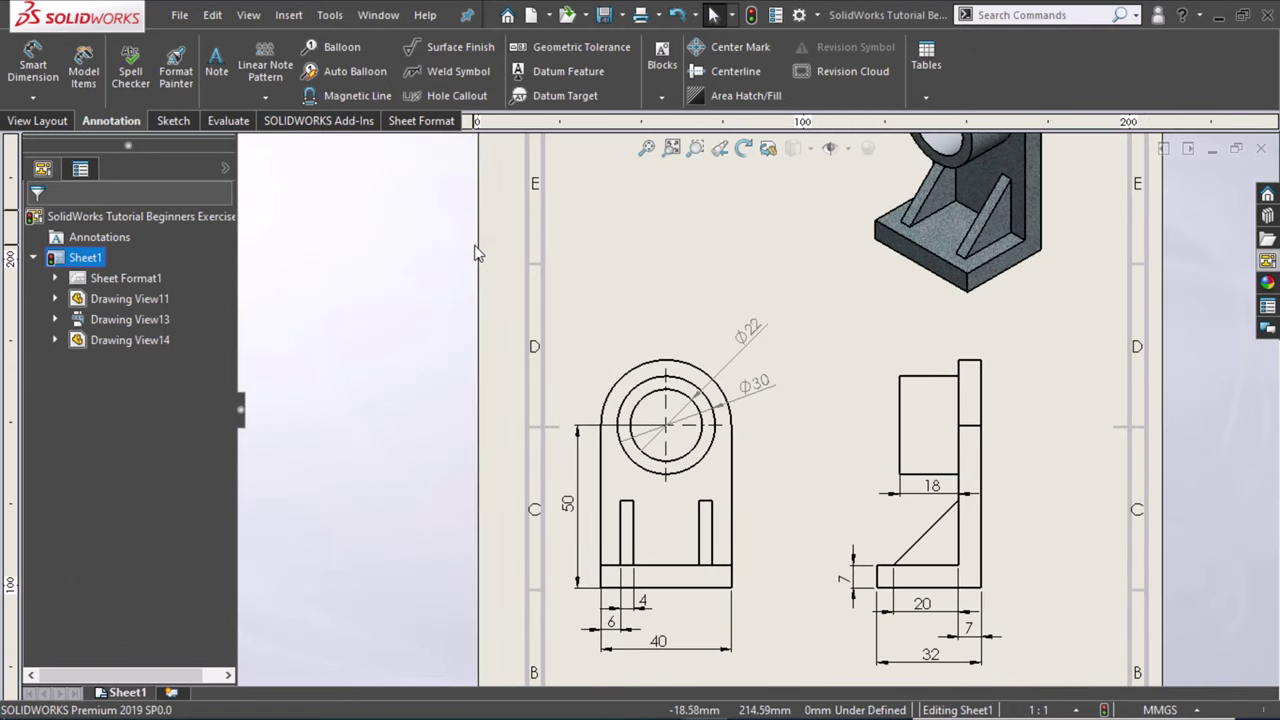
pyautogui.scroll(1, 757, 497)
pyautogui.scroll(-1, 762, 505)
pyautogui.scroll(-1, 775, 400)
pyautogui.scroll(-1, 760, 325)
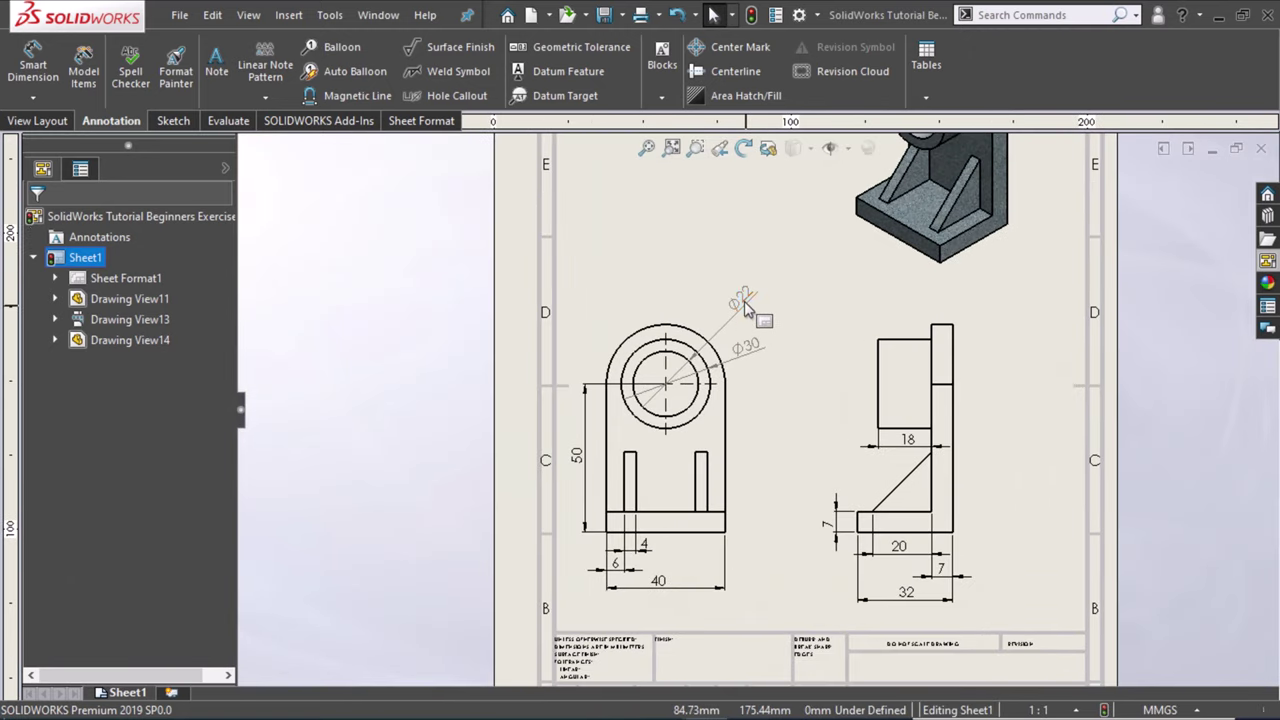
pyautogui.click(739, 317)
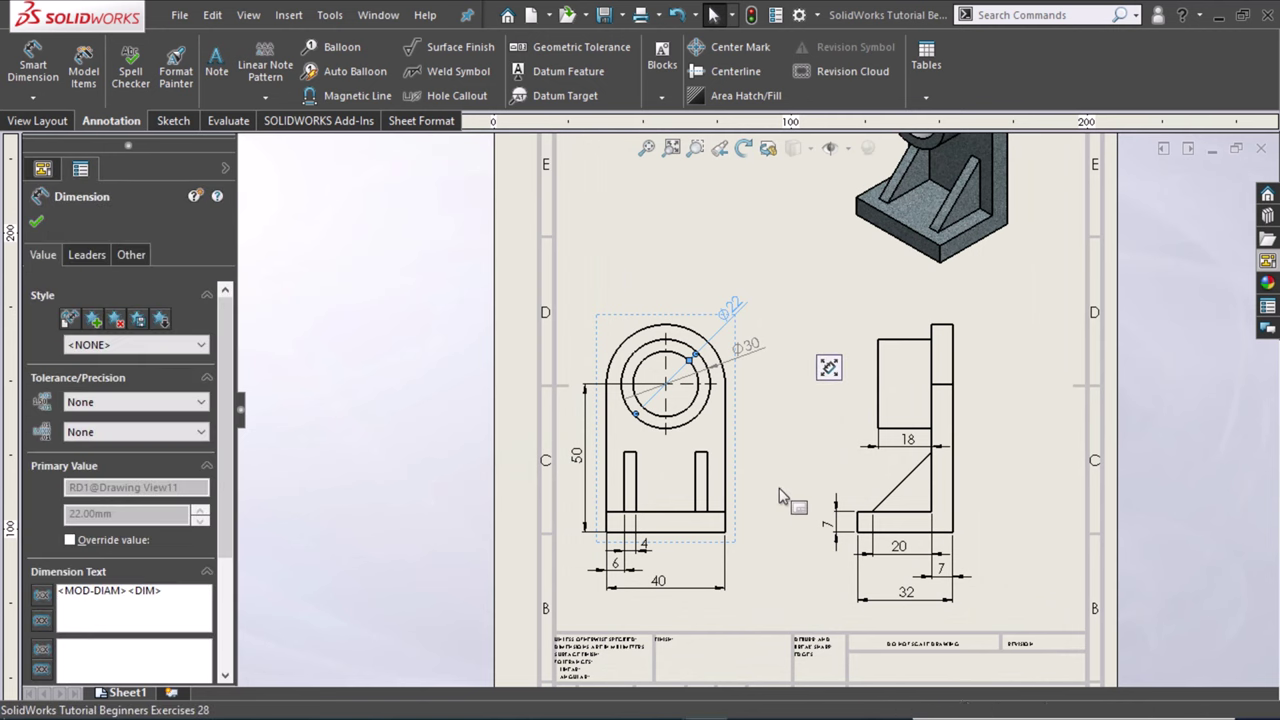
pyautogui.click(810, 460)
pyautogui.press('f')
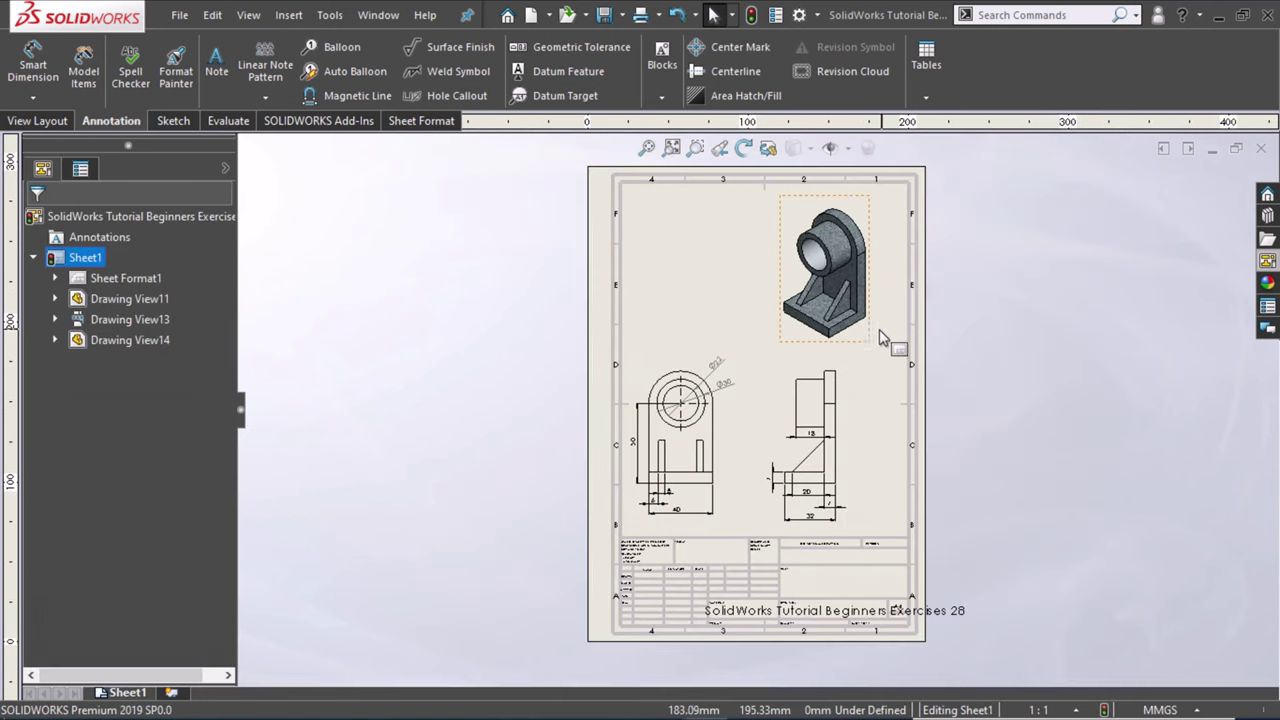
pyautogui.moveTo(862, 344); pyautogui.dragTo(806, 346)
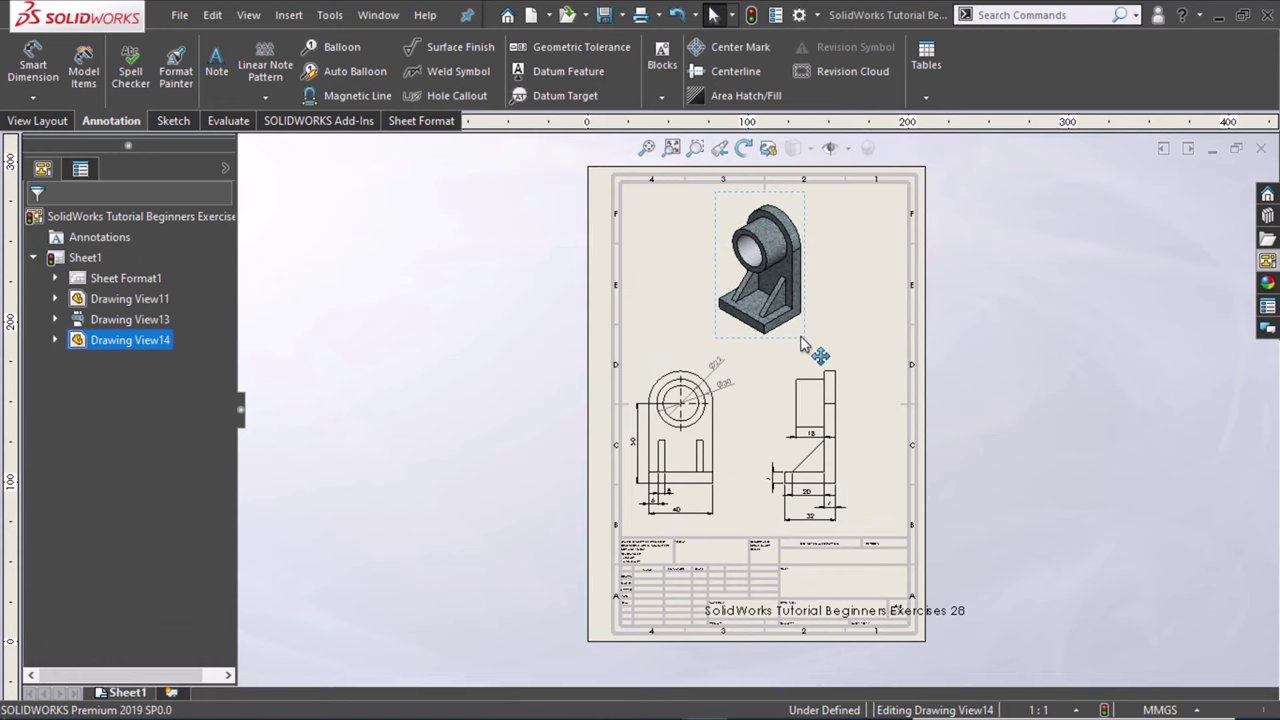
# Step: Shift the front and side views slightly right to realign them
pyautogui.scroll(-3, 848, 564)
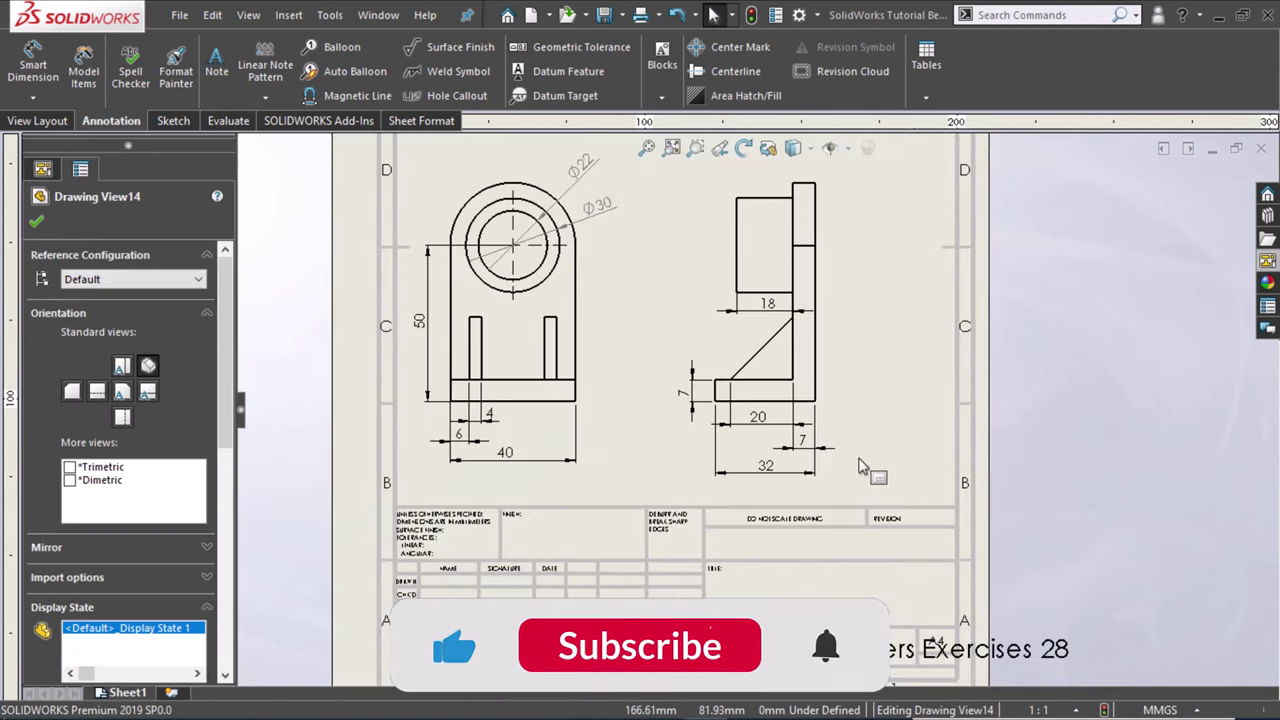
pyautogui.moveTo(590, 414); pyautogui.dragTo(633, 413)
pyautogui.click(825, 410)
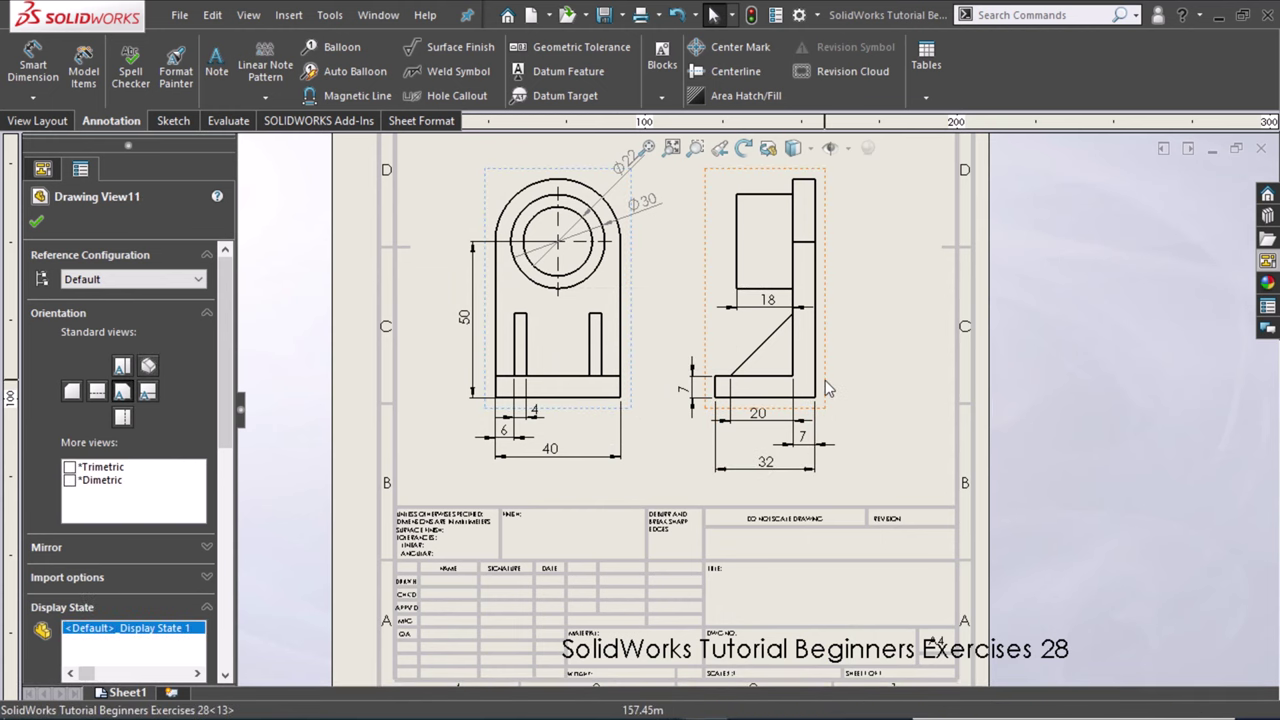
pyautogui.moveTo(825, 380); pyautogui.dragTo(858, 380)
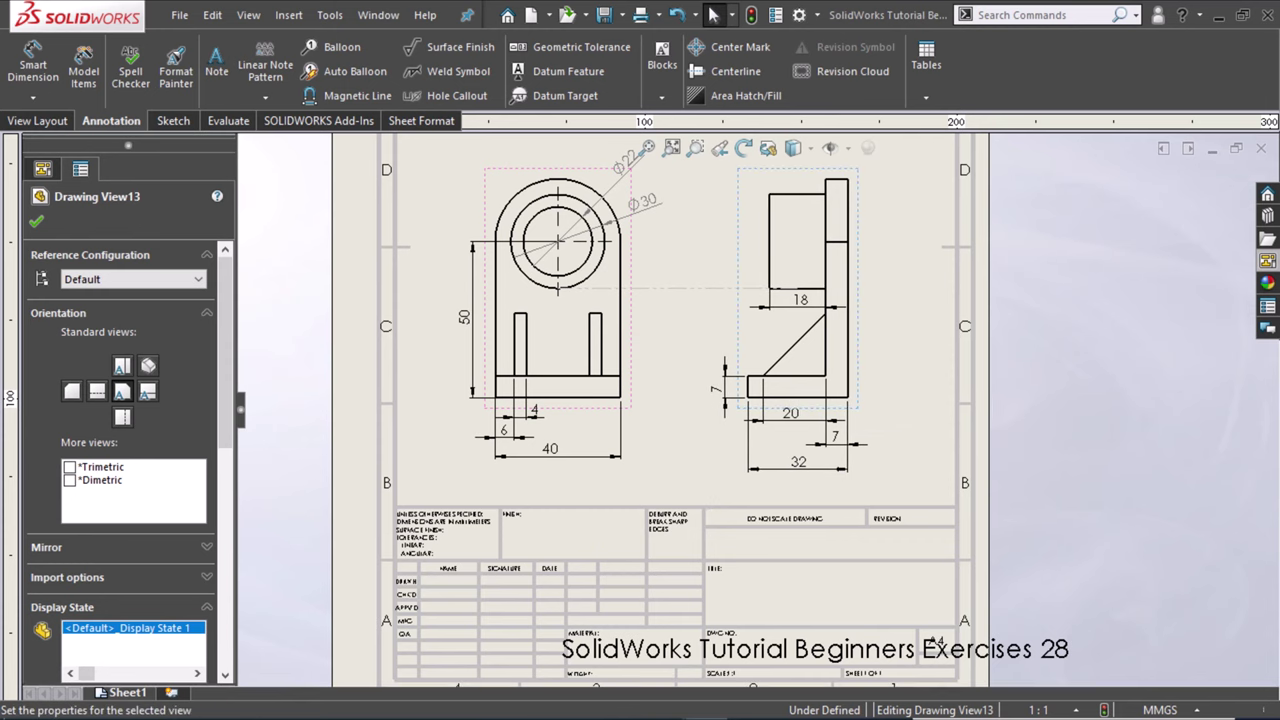
pyautogui.click(897, 481)
pyautogui.scroll(2, 877, 480)
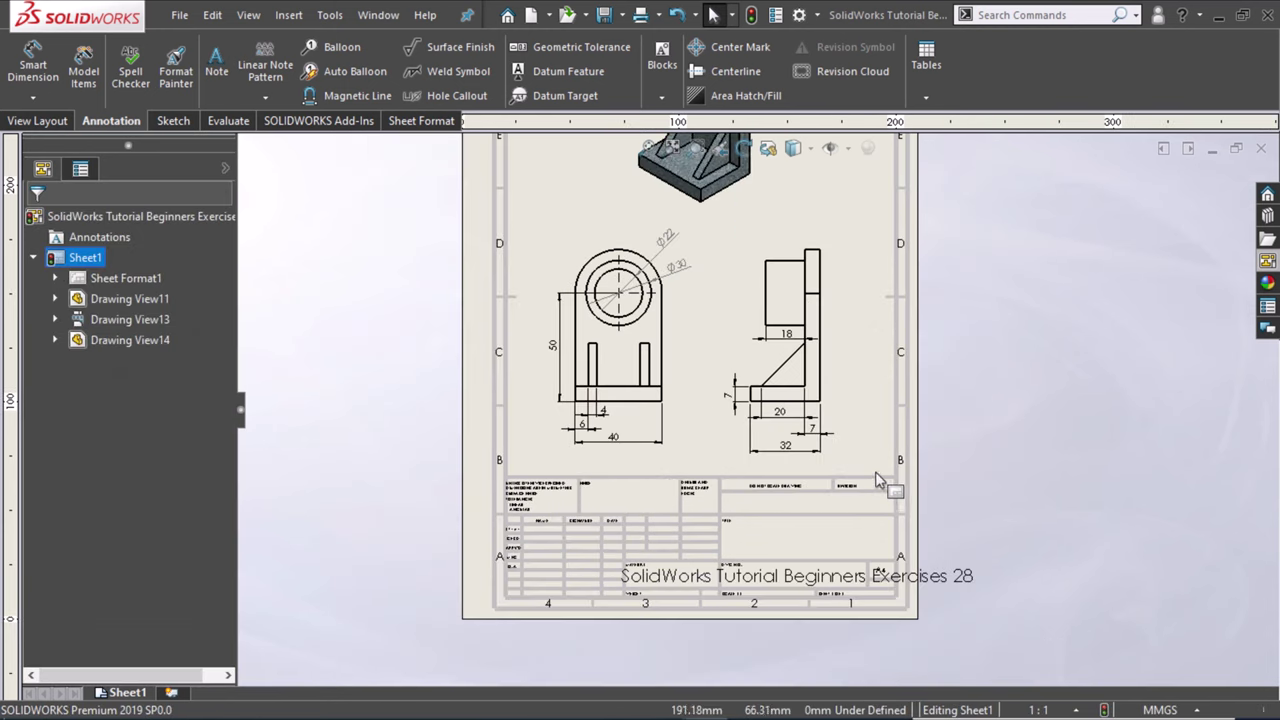
pyautogui.scroll(3, 877, 480)
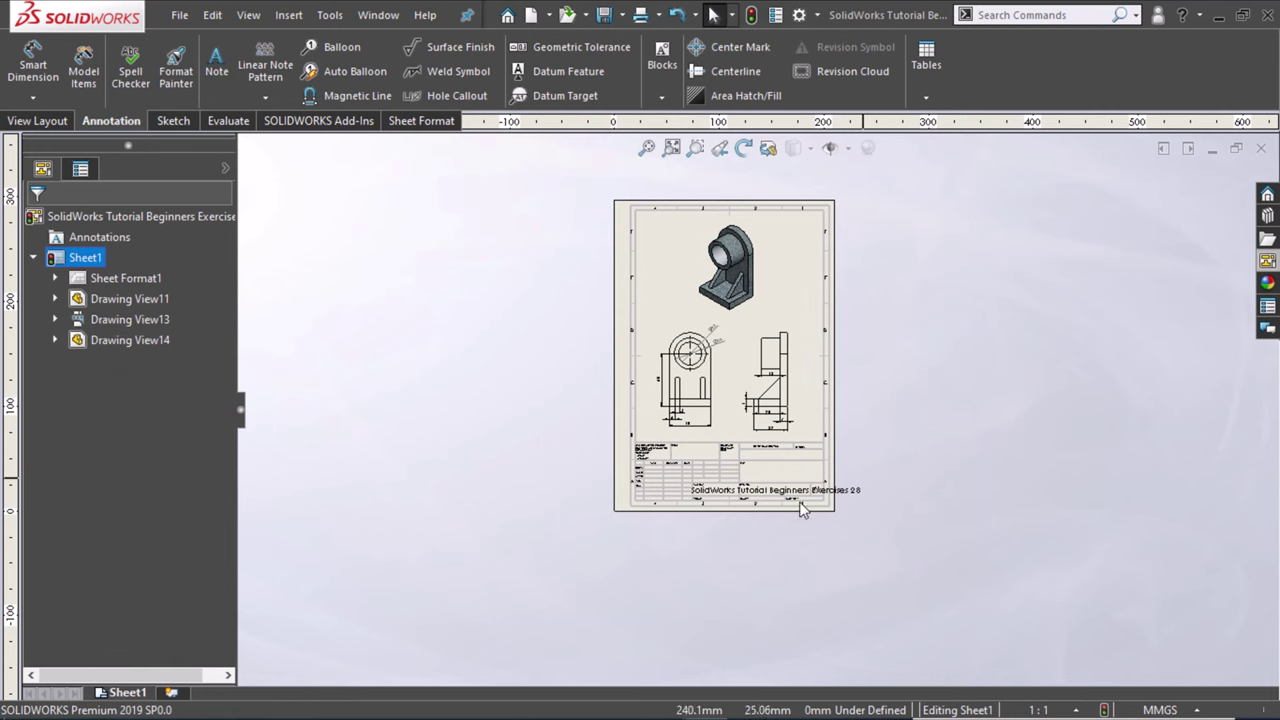
pyautogui.scroll(-4, 770, 467)
# Step: Edit the sheet format and paste the prepared title-block notes into the title block
pyautogui.scroll(-1, 648, 422)
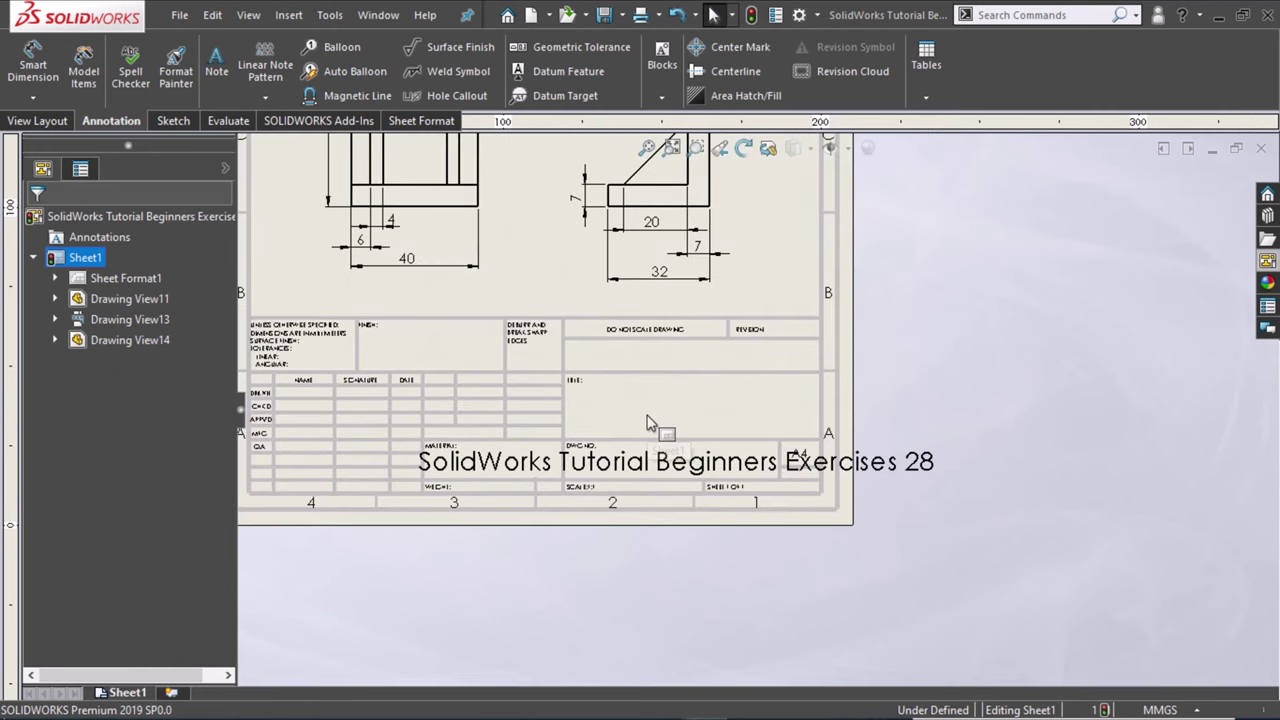
pyautogui.rightClick(650, 385)
pyautogui.click(697, 397)
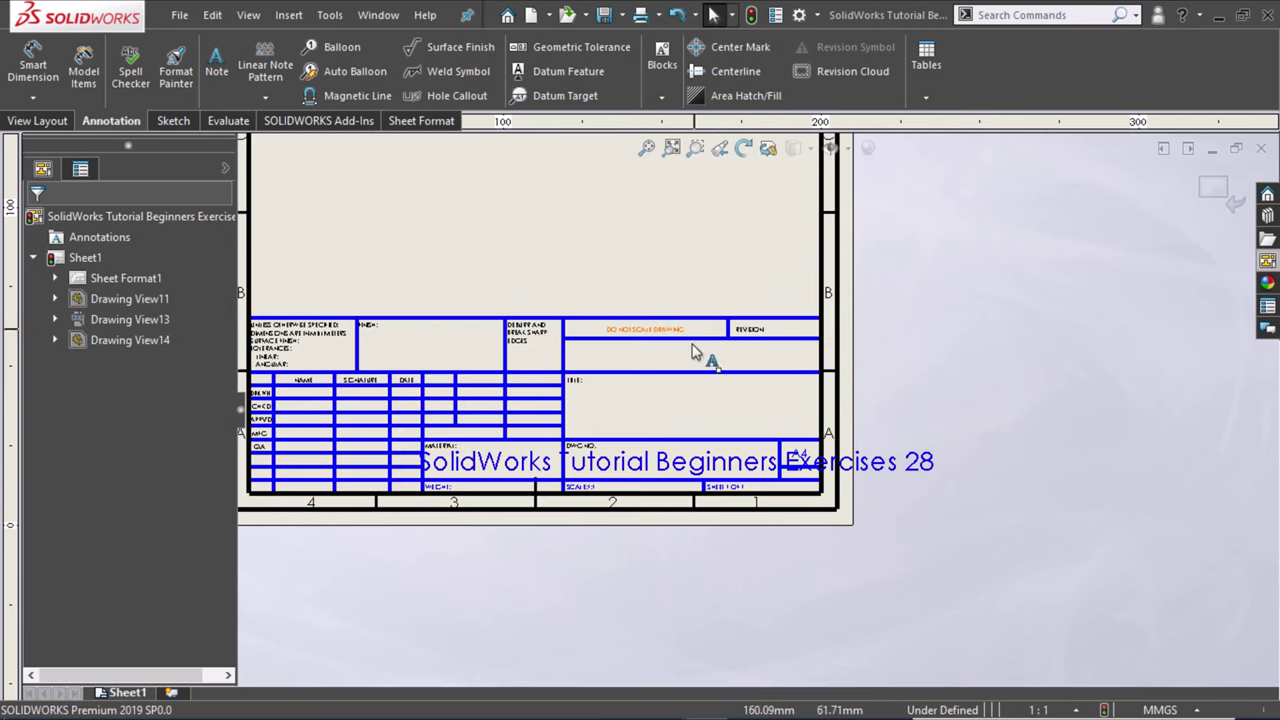
pyautogui.click(715, 464)
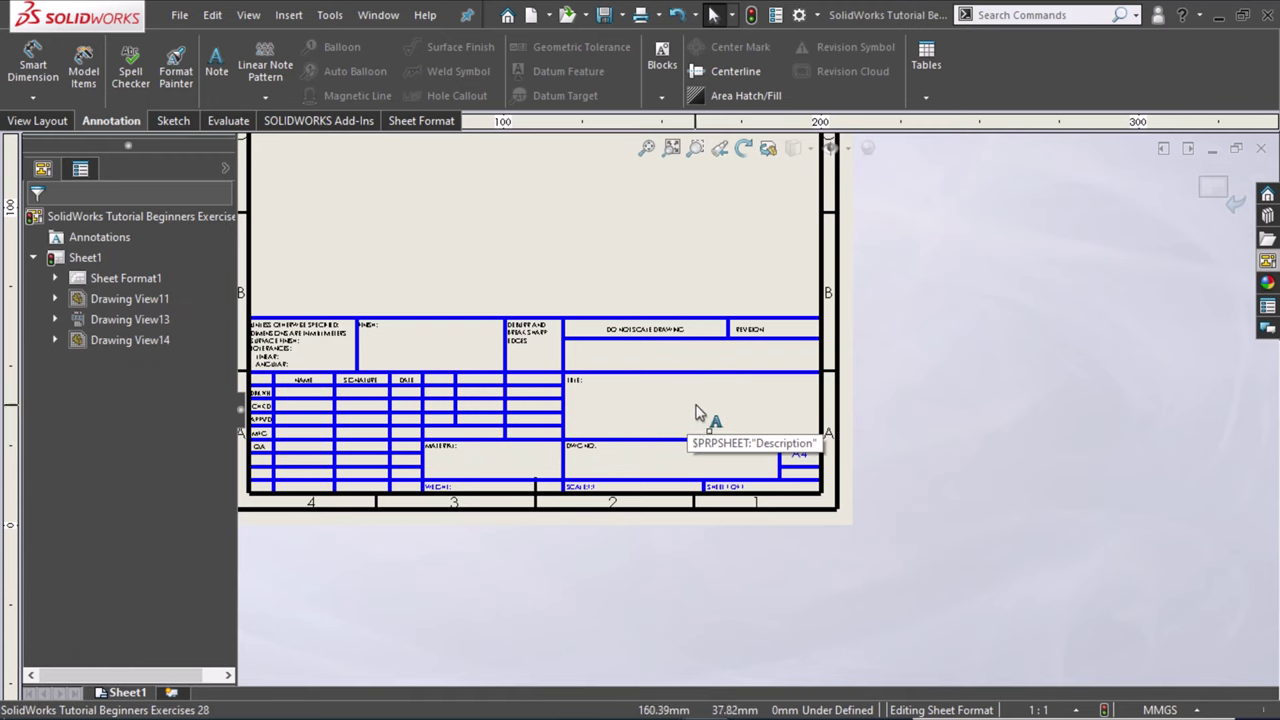
pyautogui.hotkey('ctrl', 'v')
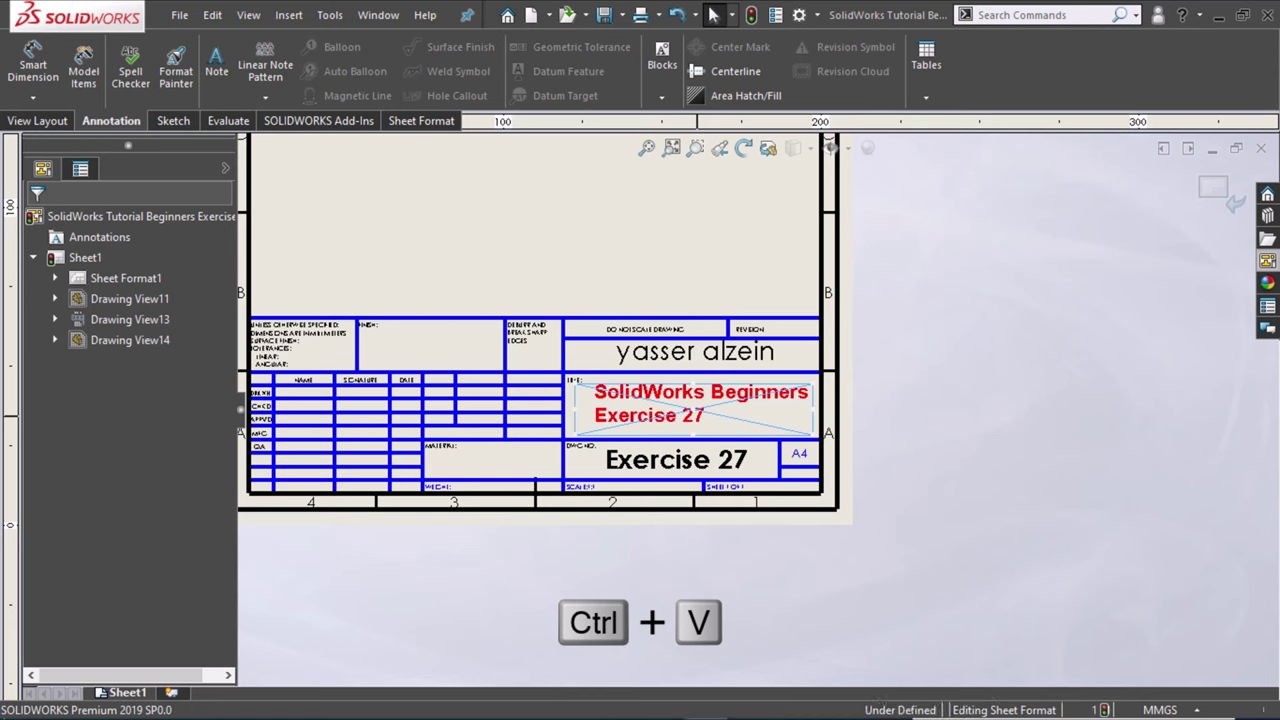
pyautogui.click(712, 427)
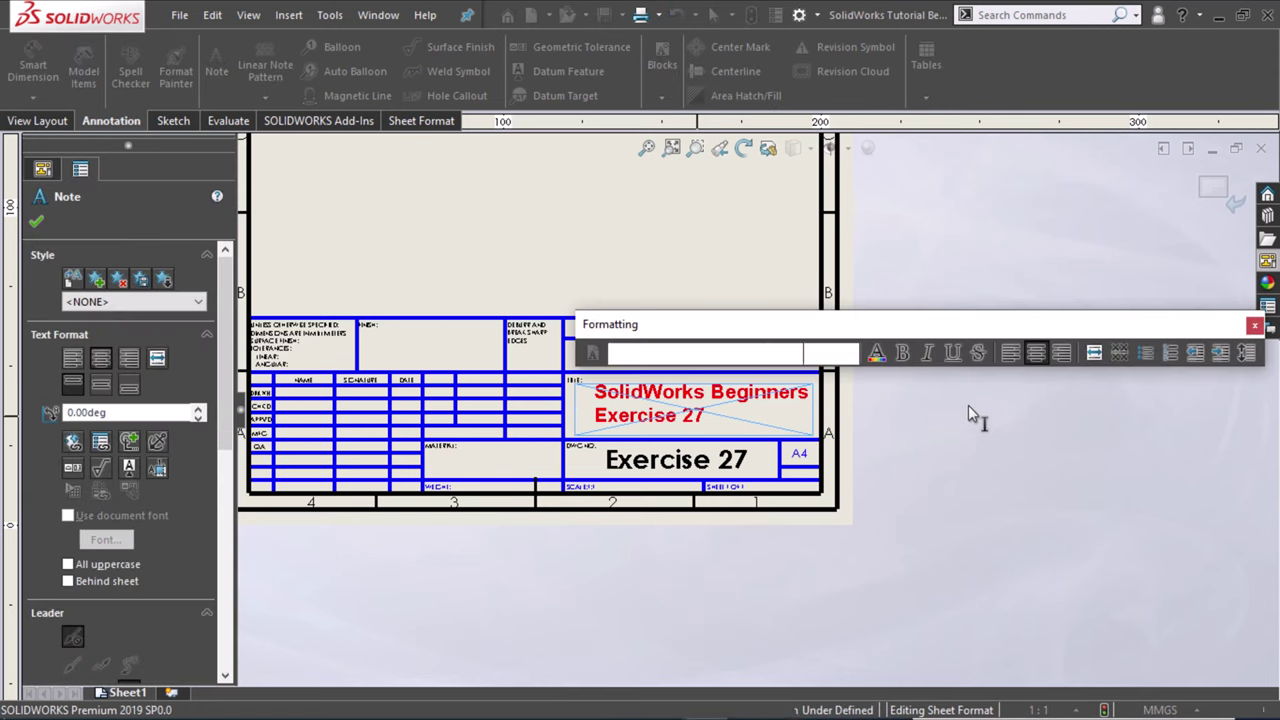
pyautogui.press('Escape')
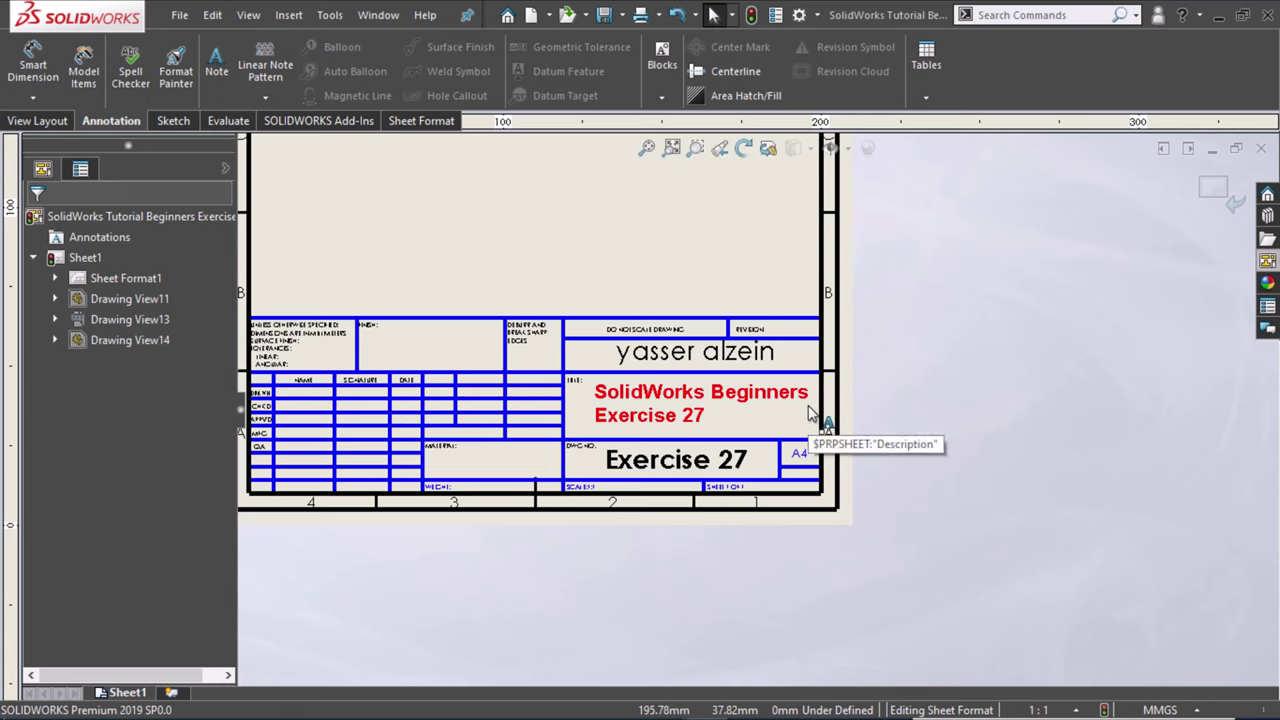
# Step: Change the title note to read 'SolidWorks Beginners Exercise 28'
pyautogui.doubleClick(800, 418)
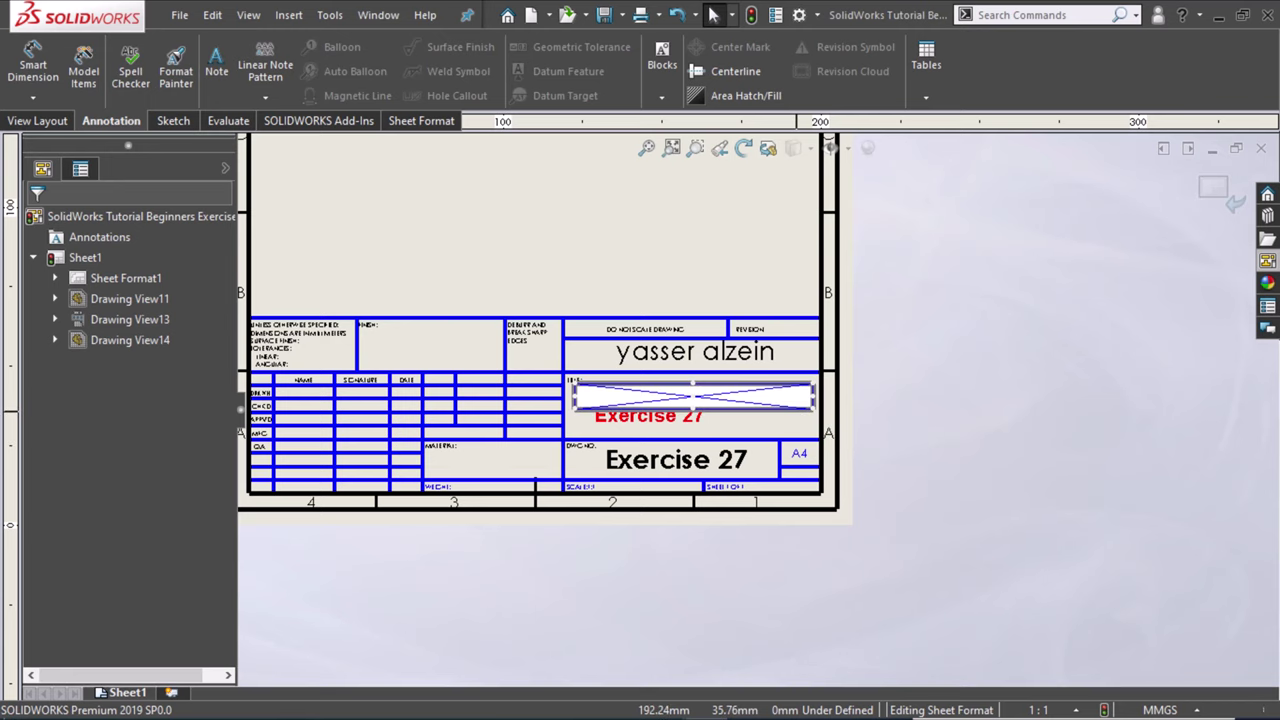
pyautogui.click(800, 484)
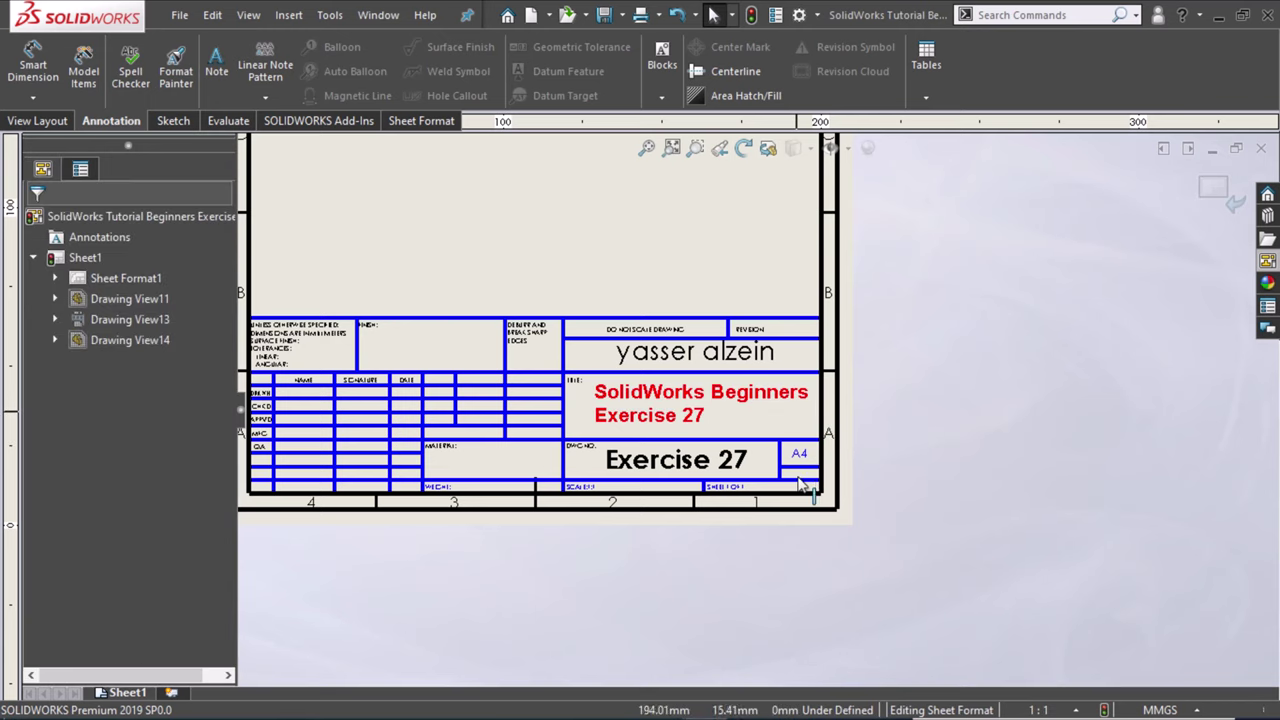
pyautogui.click(692, 420)
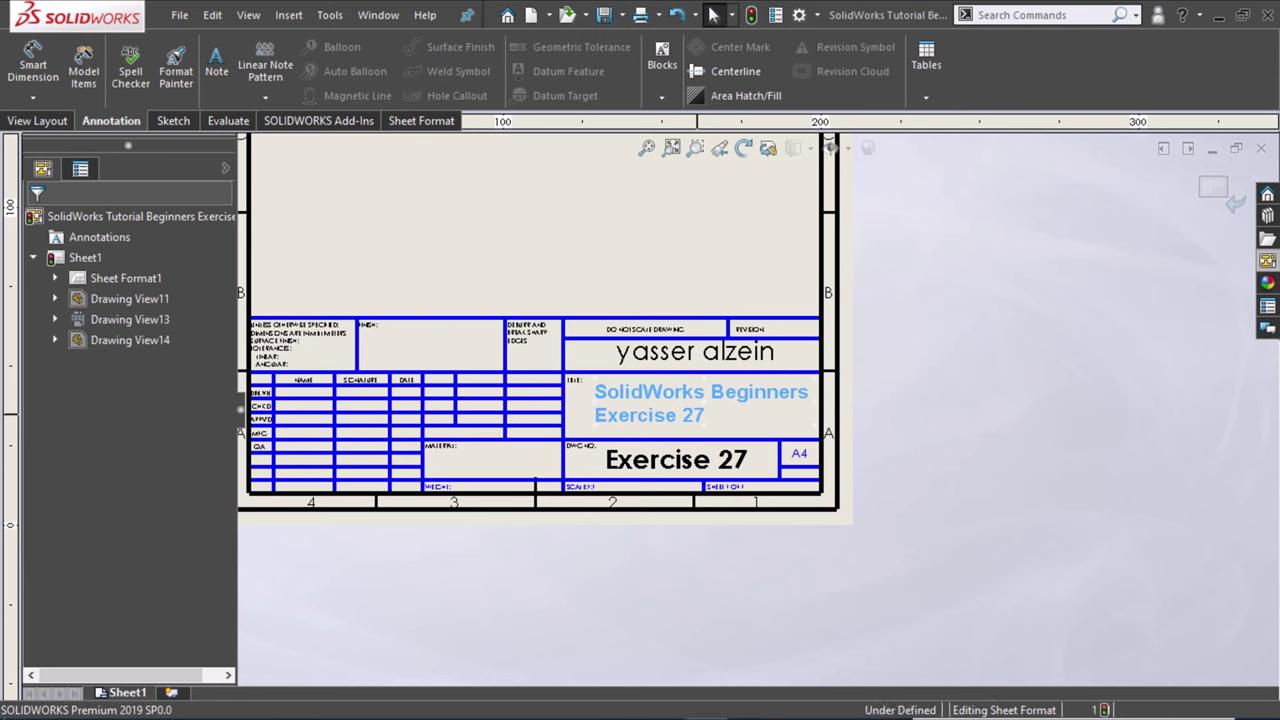
pyautogui.doubleClick(692, 410)
pyautogui.click(694, 414)
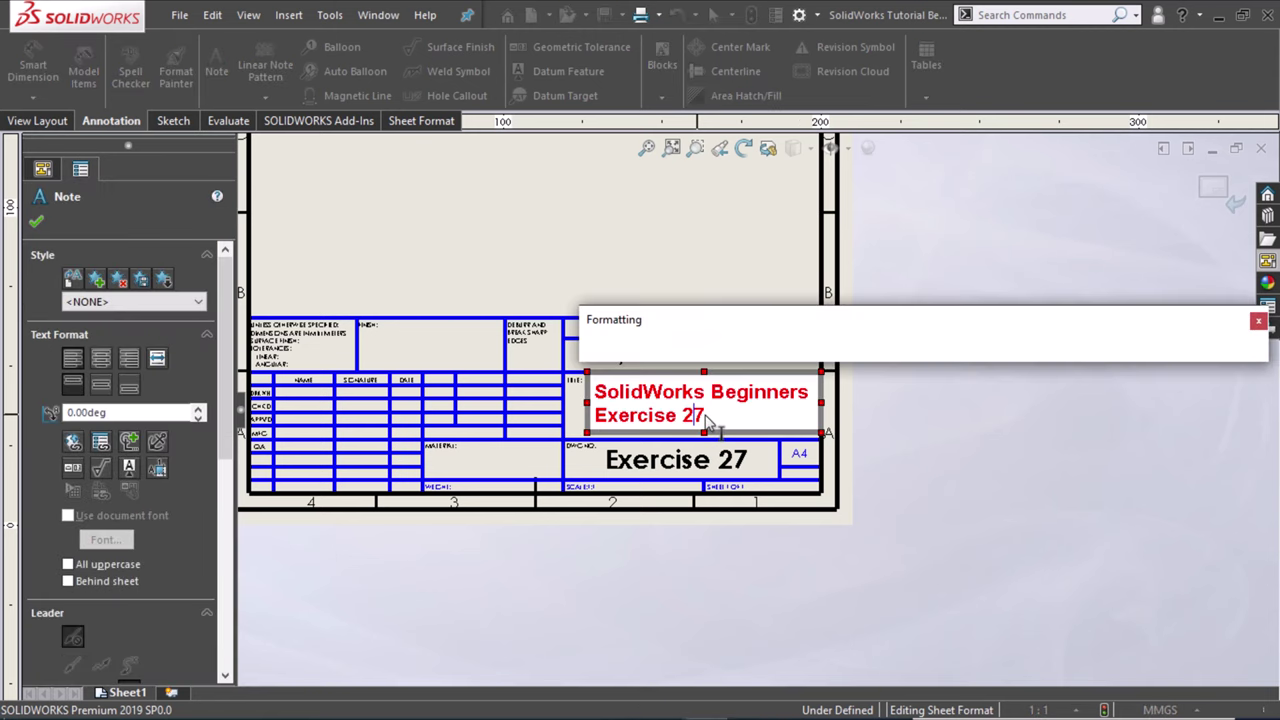
pyautogui.press('Delete')
pyautogui.write('8')
pyautogui.click(745, 463)
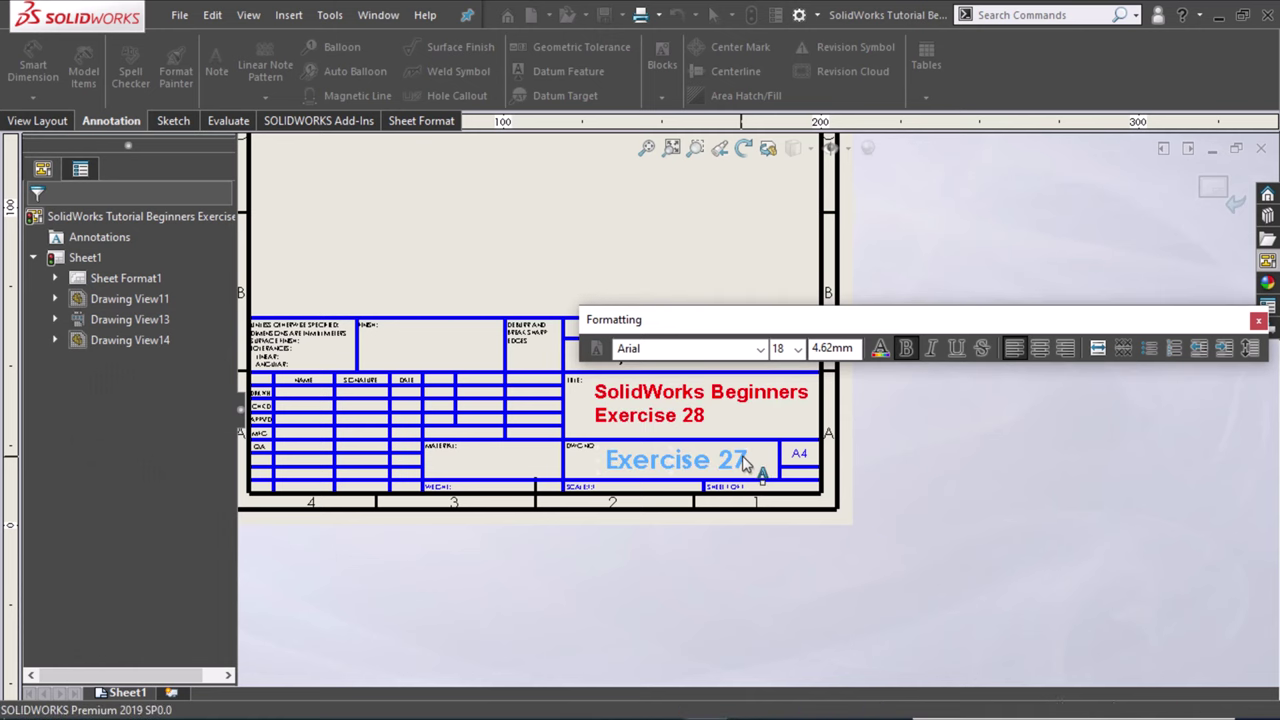
# Step: Change the drawing-number note from 'Exercise 27' to 'Exercise 28'
pyautogui.doubleClick(745, 463)
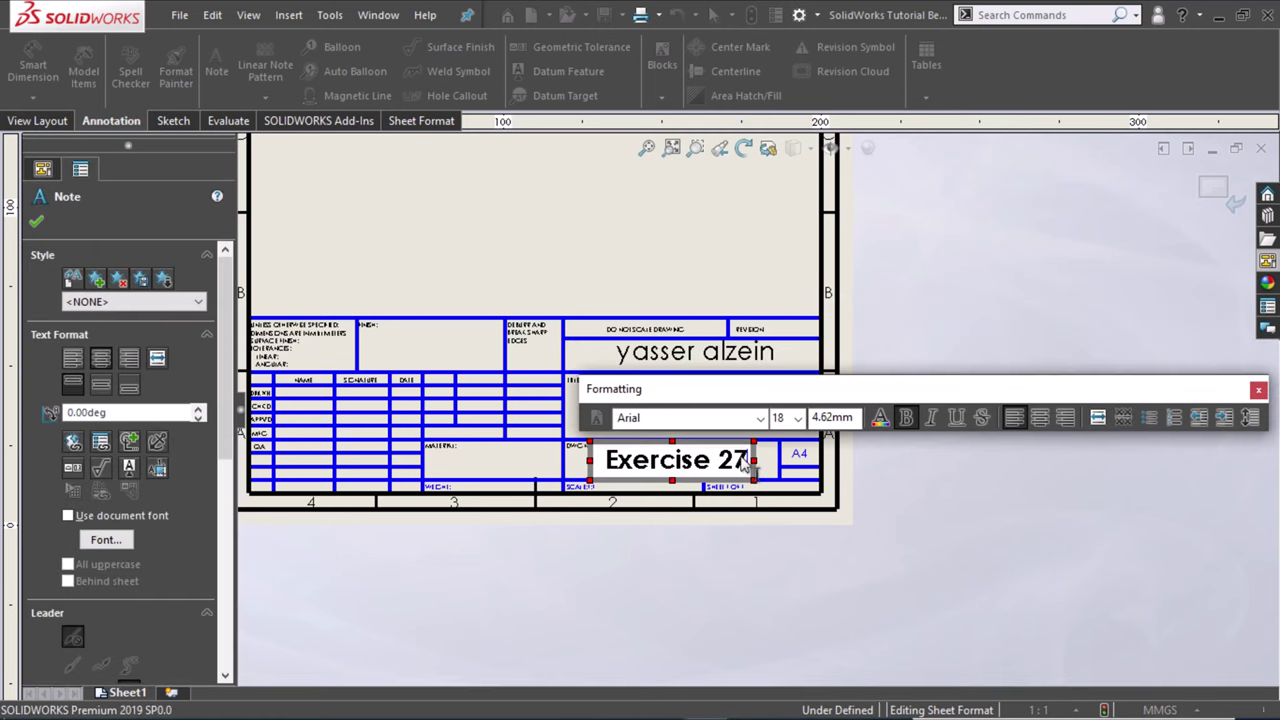
pyautogui.press('BackSpace')
pyautogui.write('8')
pyautogui.click(972, 499)
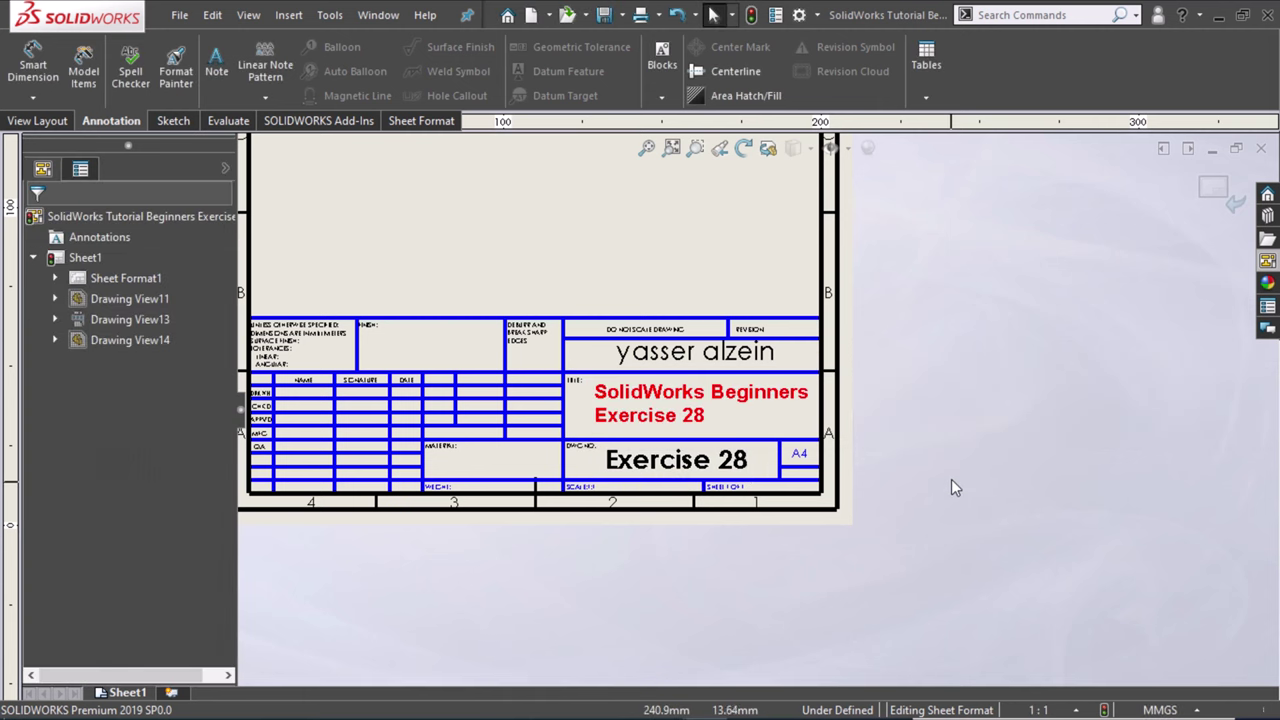
pyautogui.scroll(-2, 765, 400)
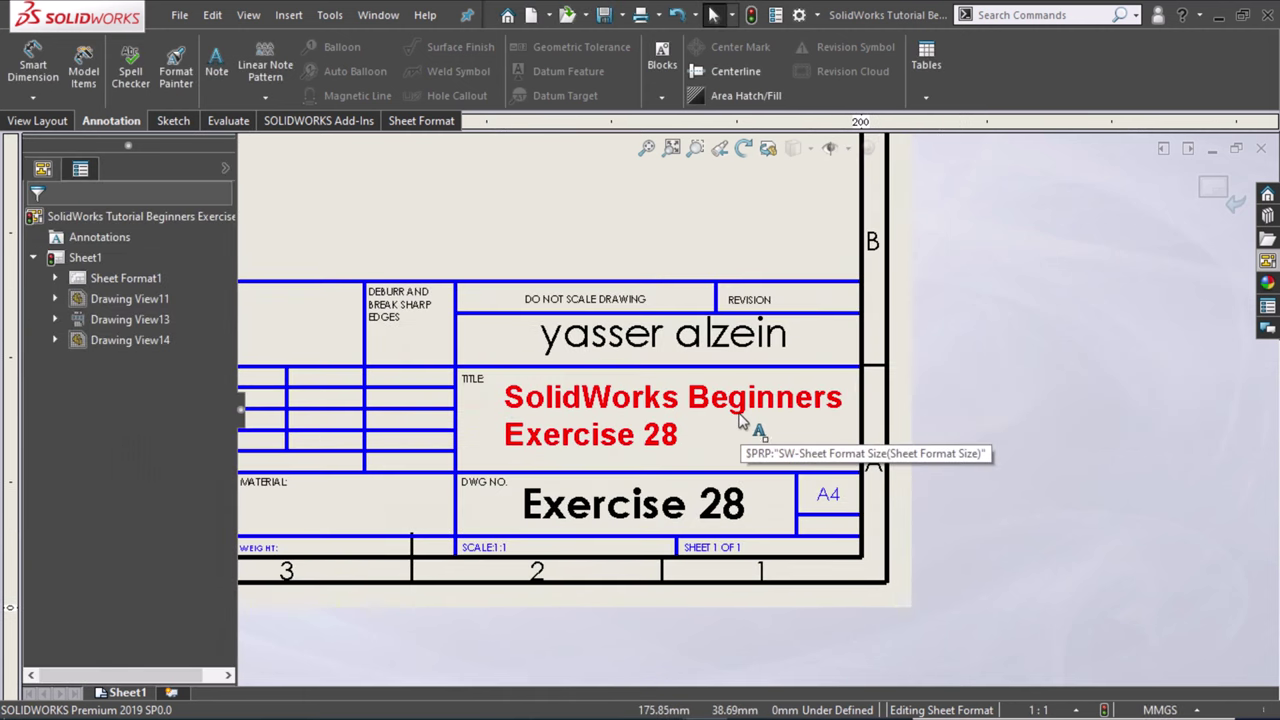
# Step: Exit sheet-format editing and save the drawing with its bracket part using Save All
pyautogui.click(1215, 186)
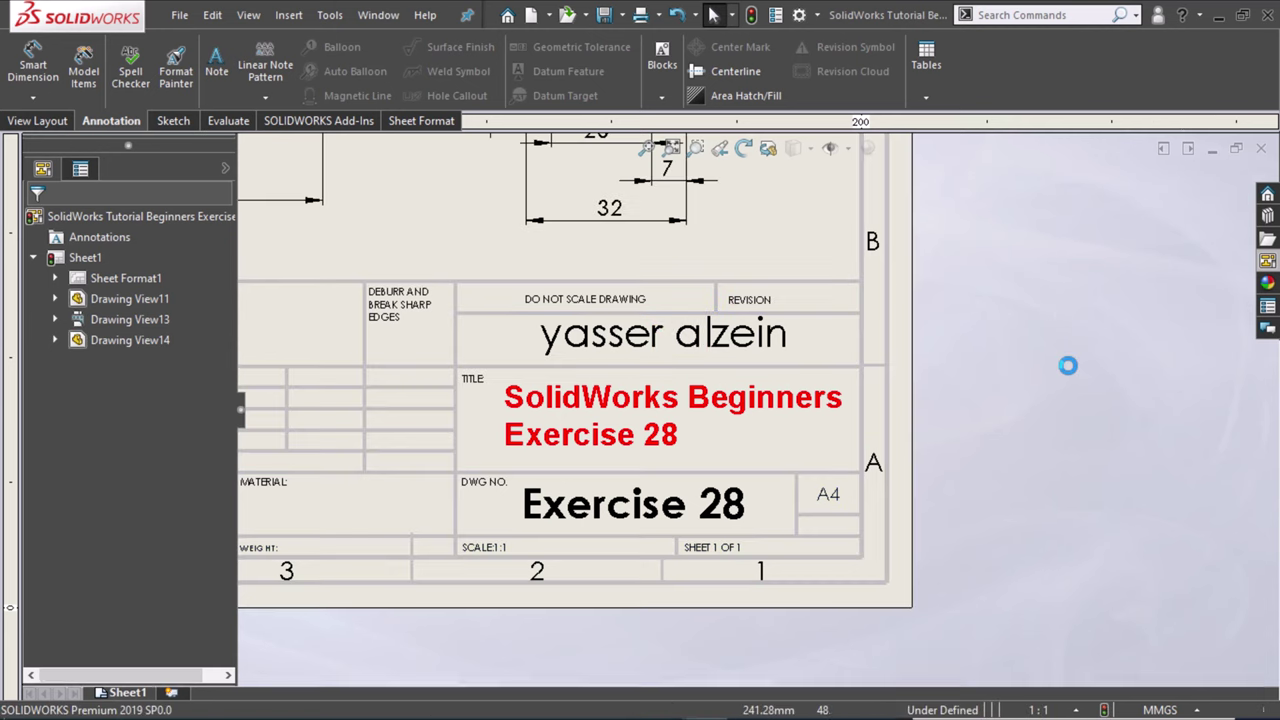
pyautogui.scroll(1, 1048, 500)
pyautogui.scroll(3, 1044, 507)
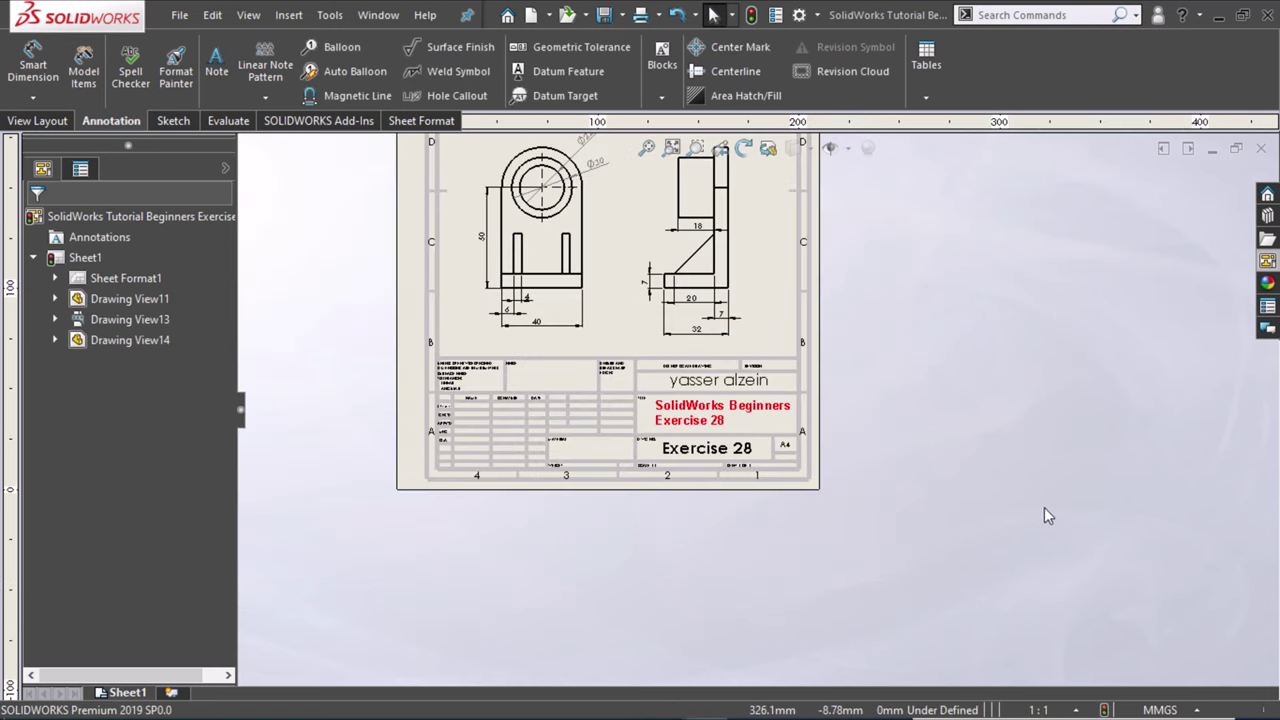
pyautogui.scroll(2, 839, 337)
pyautogui.scroll(1, 797, 522)
pyautogui.scroll(-1, 795, 190)
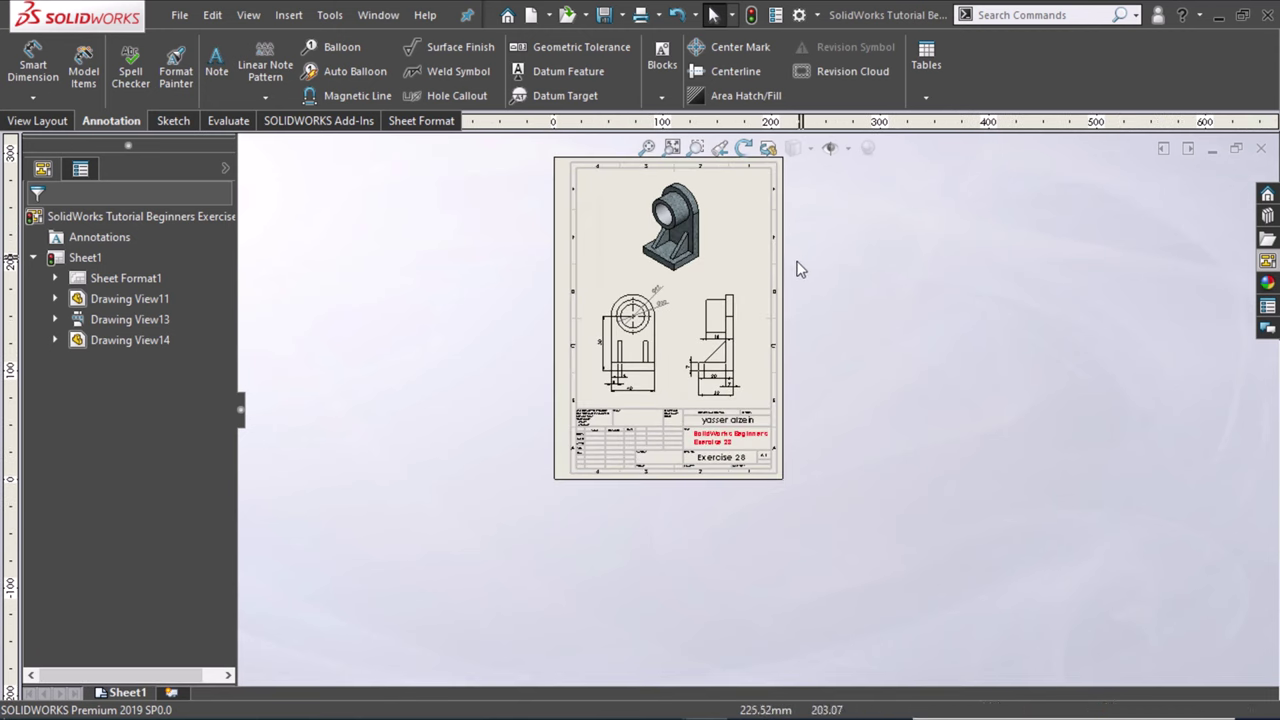
pyautogui.scroll(-1, 697, 230)
pyautogui.moveTo(749, 366); pyautogui.dragTo(747, 388, button='middle')
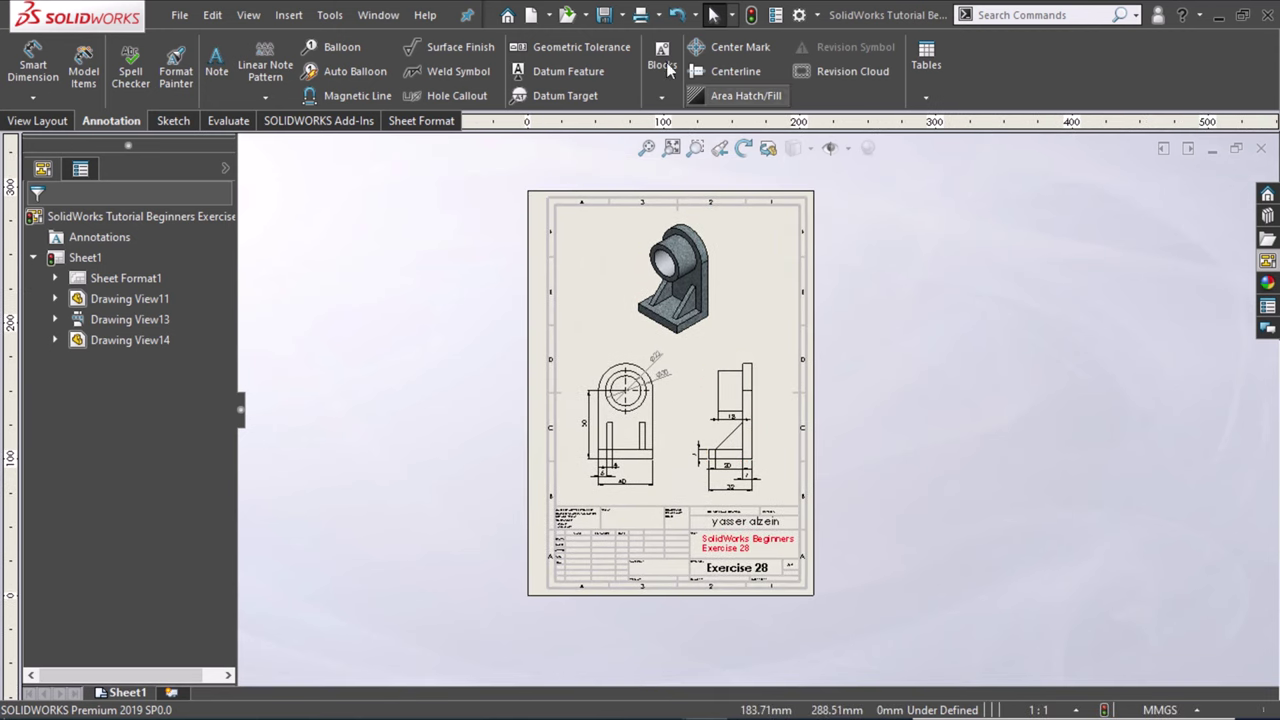
pyautogui.click(603, 14)
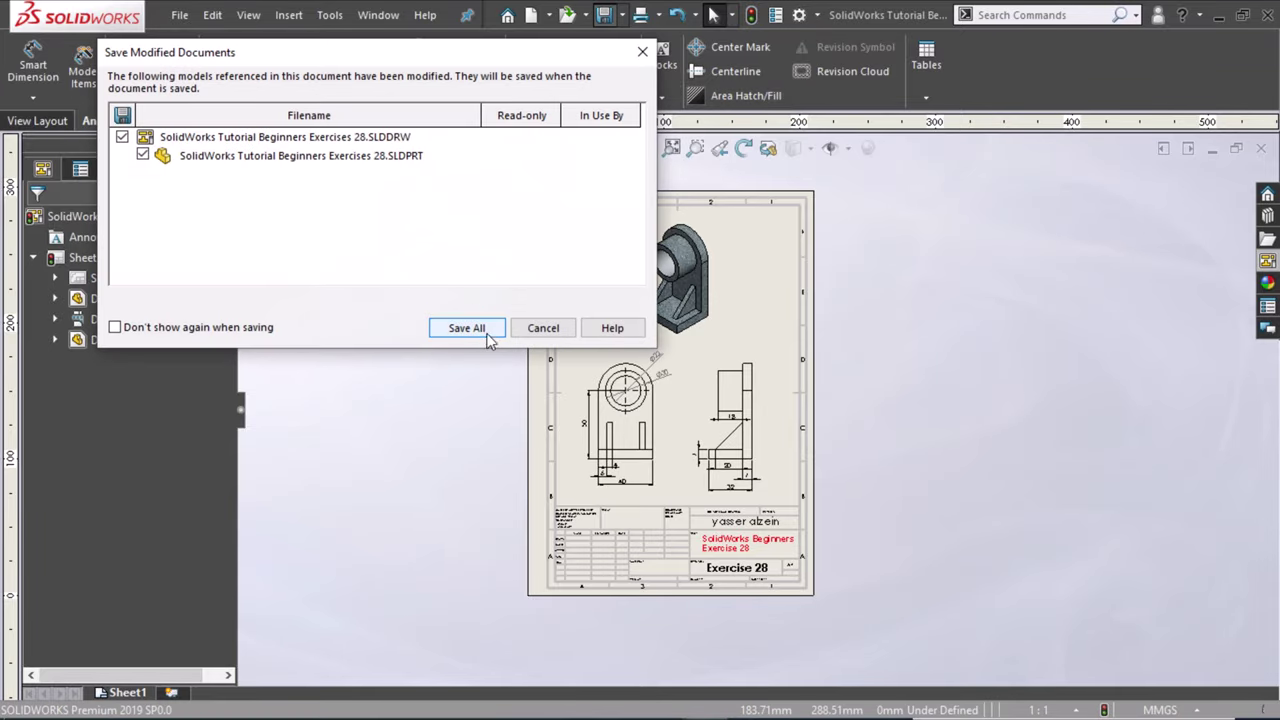
pyautogui.click(489, 330)
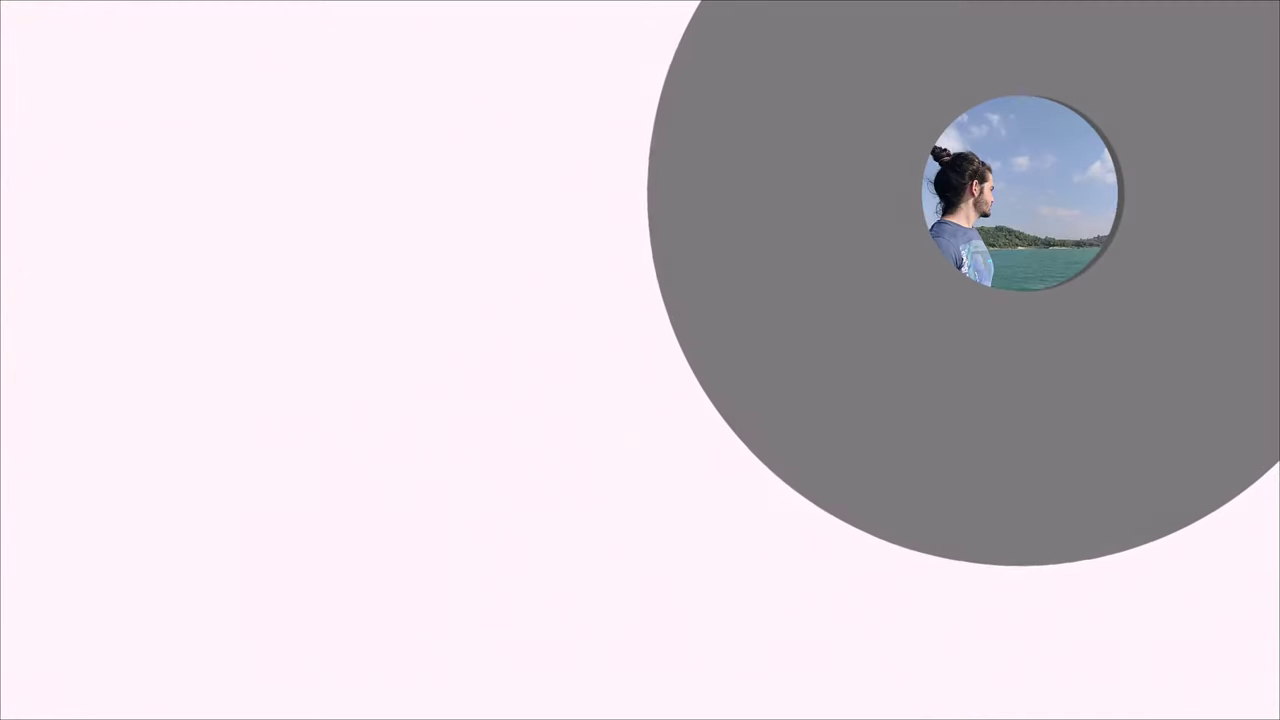